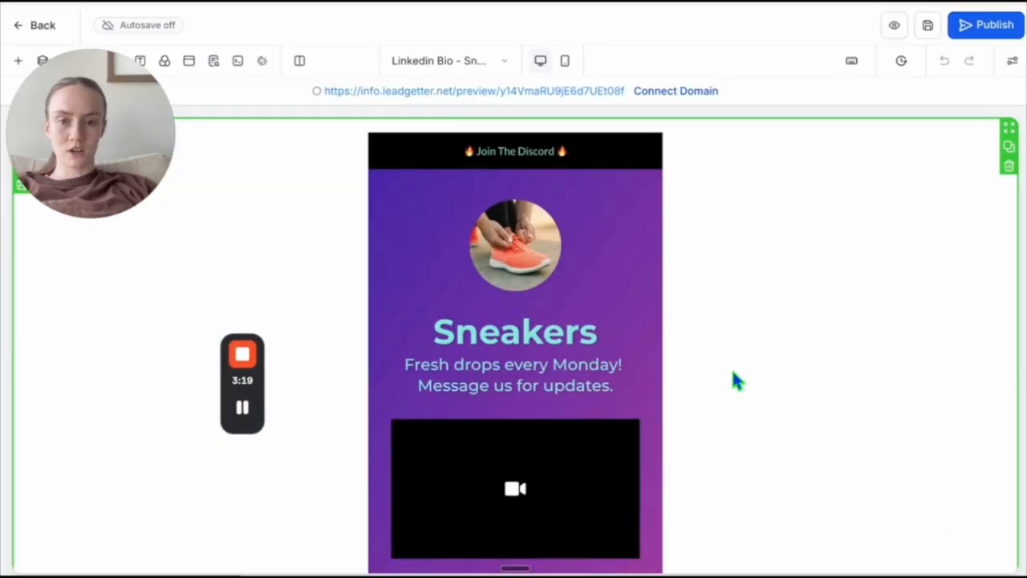
scroll(732, 373, "down", 5)
scroll(732, 381, "up", 5)
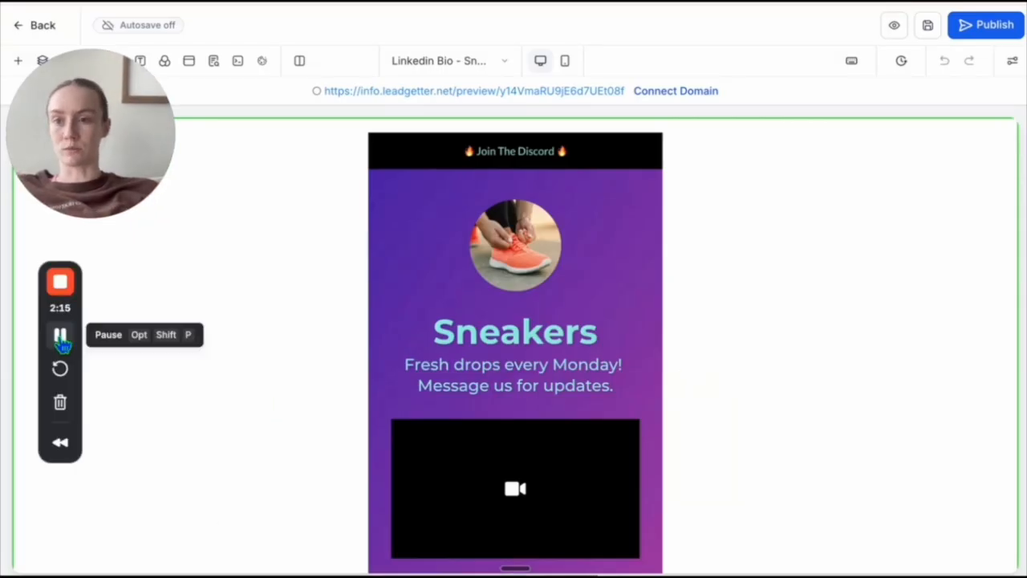
- Replace the round sneaker image at the top of the page with IMG_8587.jpeg from the media storage
scroll(371, 390, "down", 5)
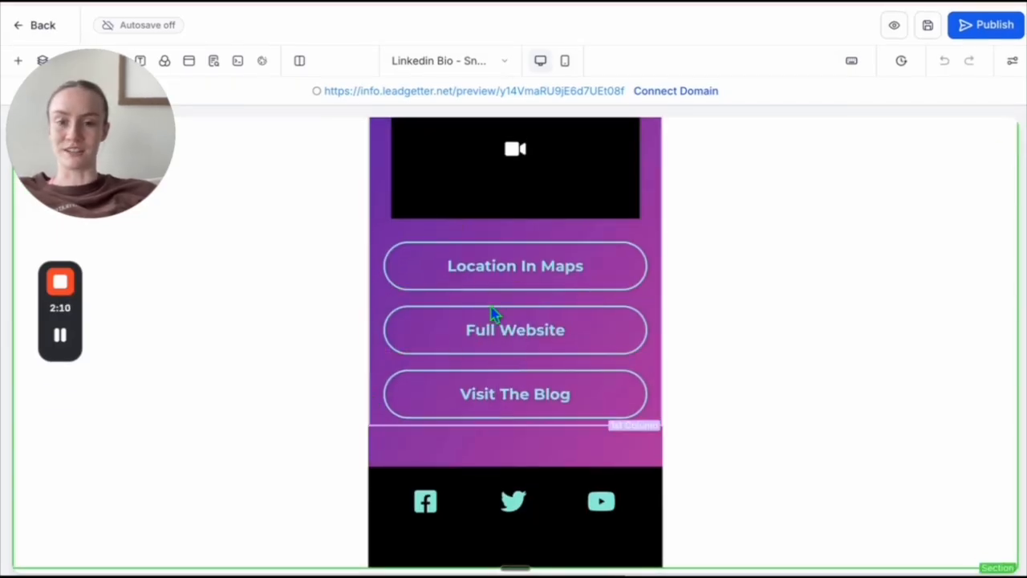
scroll(494, 314, "up", 5)
left_click(513, 269)
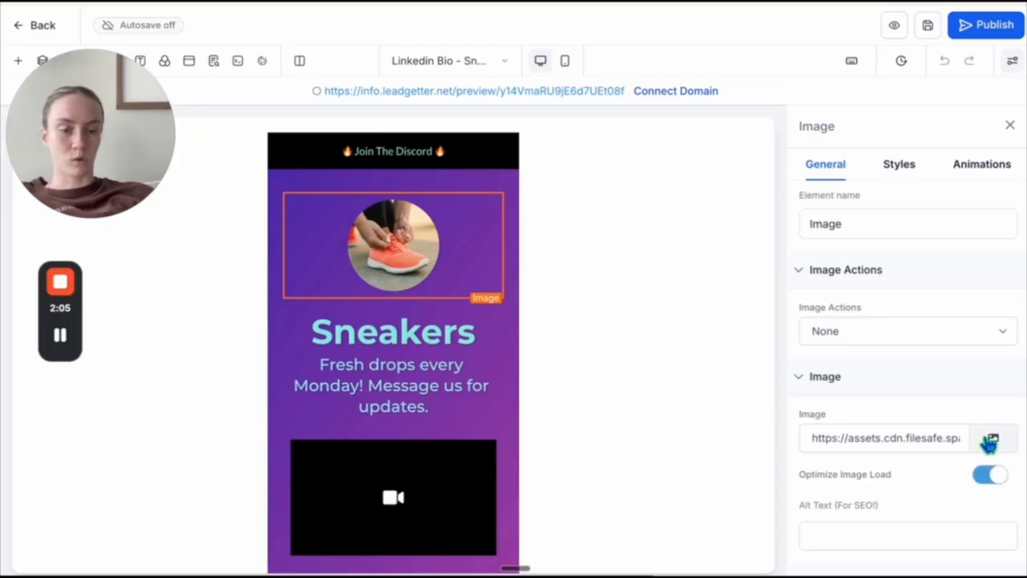
left_click(994, 443)
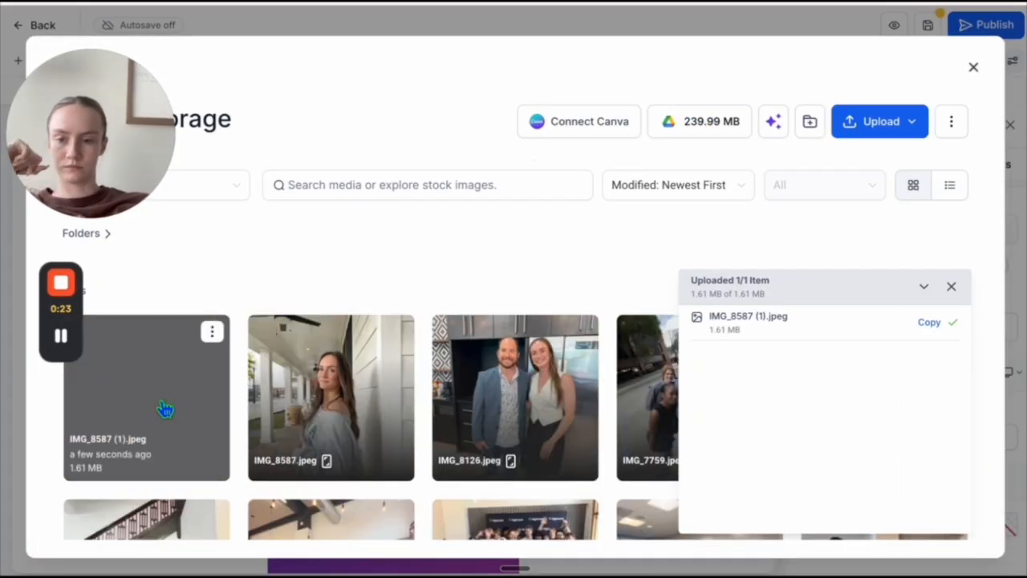
left_click(168, 412)
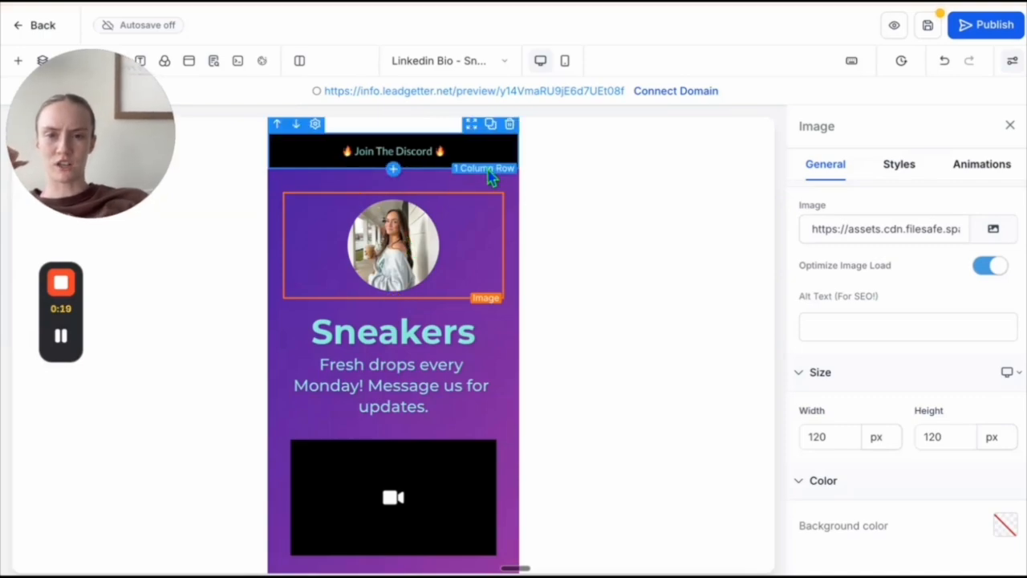
- Add the custom color #ffc09a for the background of the top banner row
left_click(491, 170)
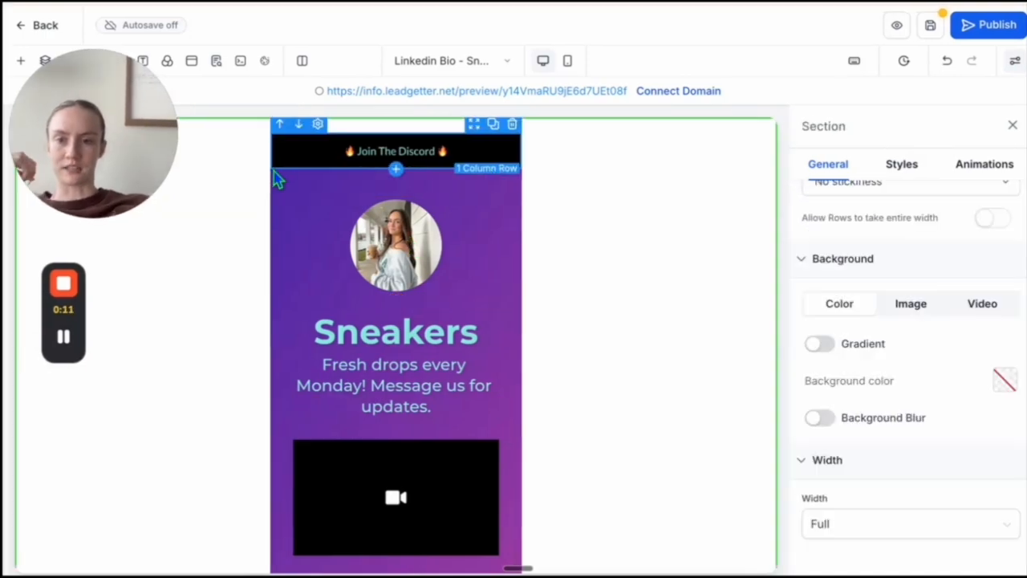
left_click(277, 180)
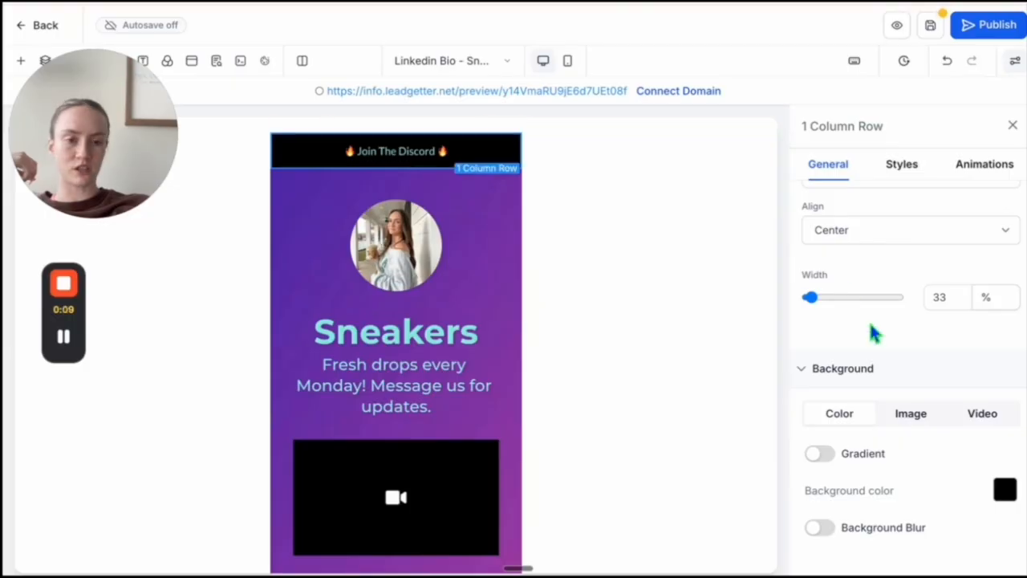
left_click(1004, 490)
scroll(919, 449, "down", 1)
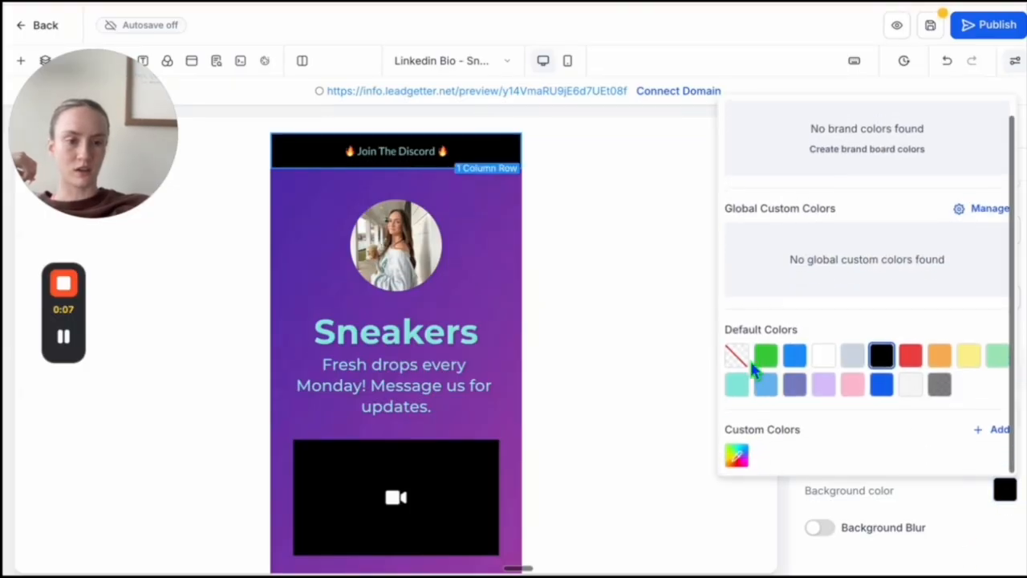
left_click(985, 433)
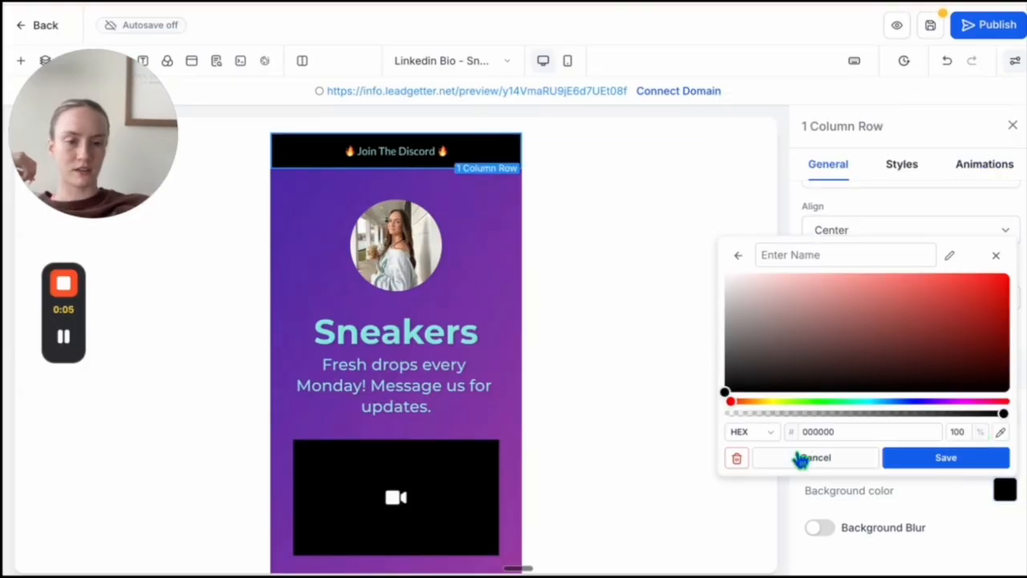
left_click(837, 431)
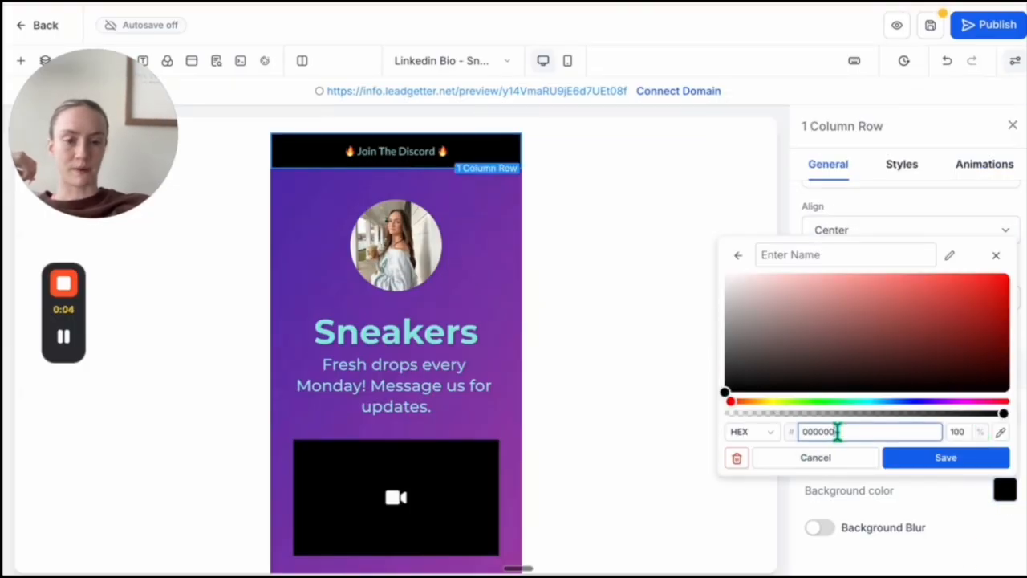
type("#ffc09a")
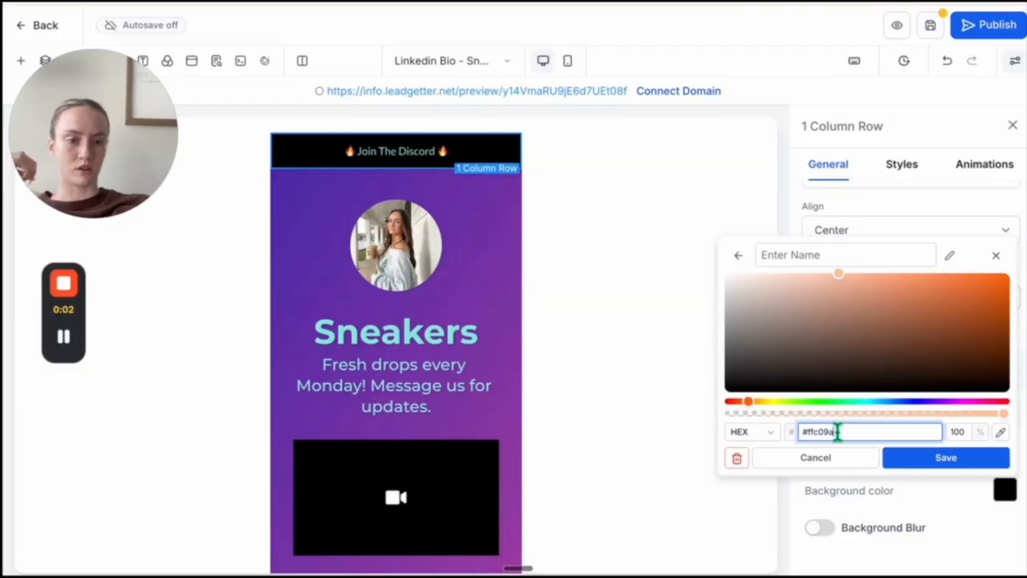
left_click(923, 458)
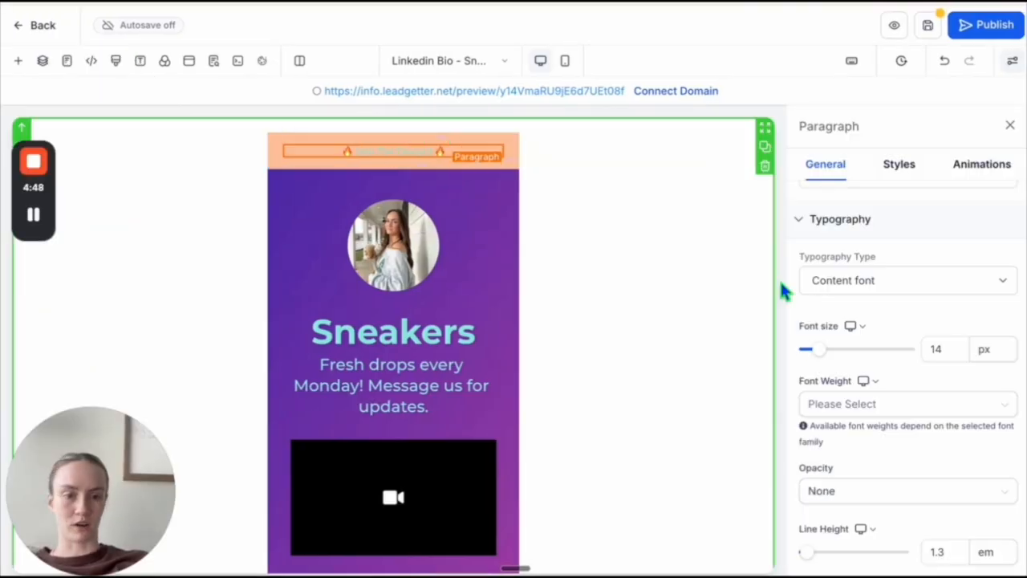
- Set the color of the Join The Discord banner paragraph to white
scroll(901, 379, "down", 5)
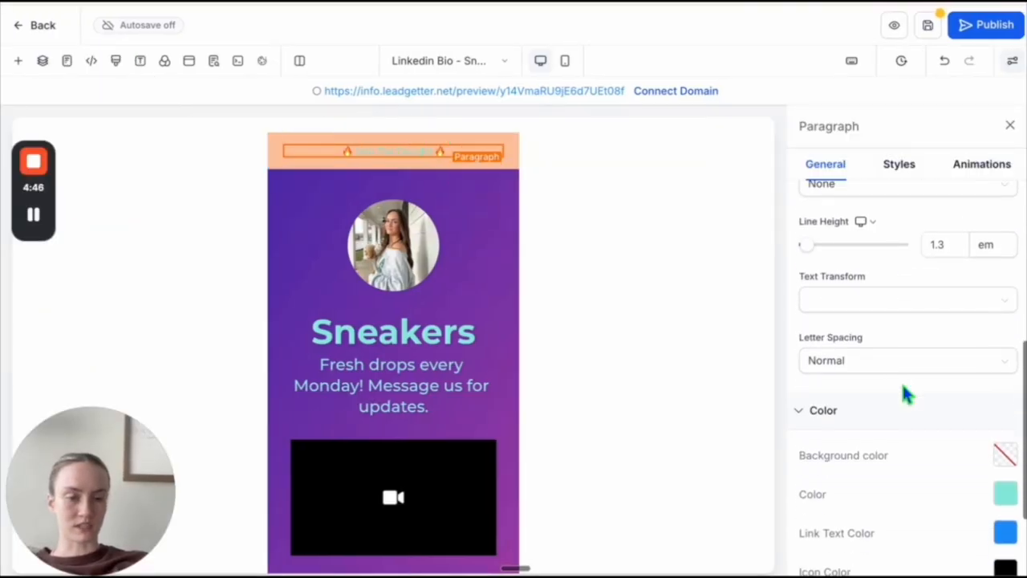
left_click(1006, 358)
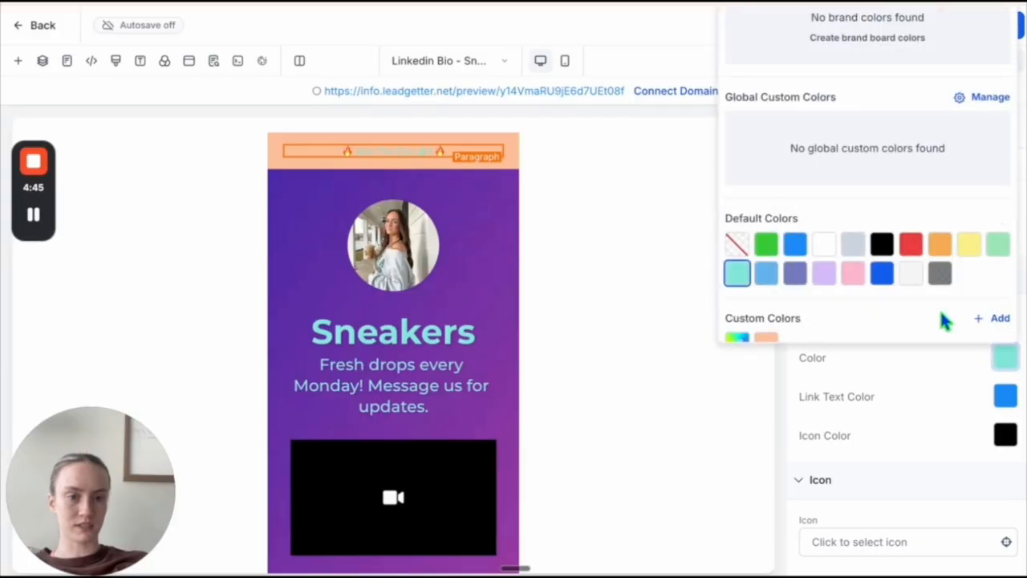
left_click(824, 243)
- Replace the banner text and its fire emojis with "Need a Website? Book a Call Here" in black
left_click(446, 151)
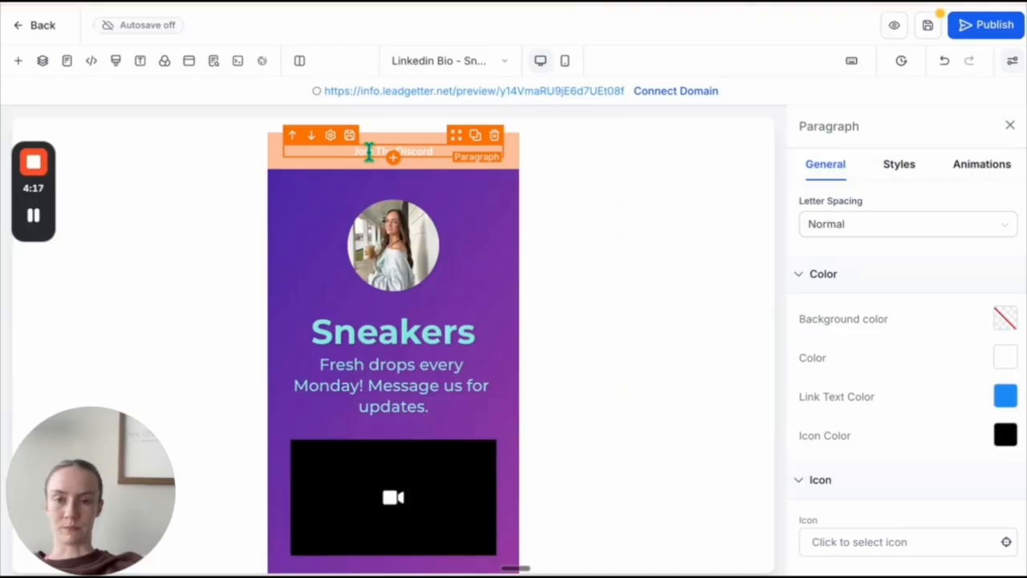
triple_click(369, 151)
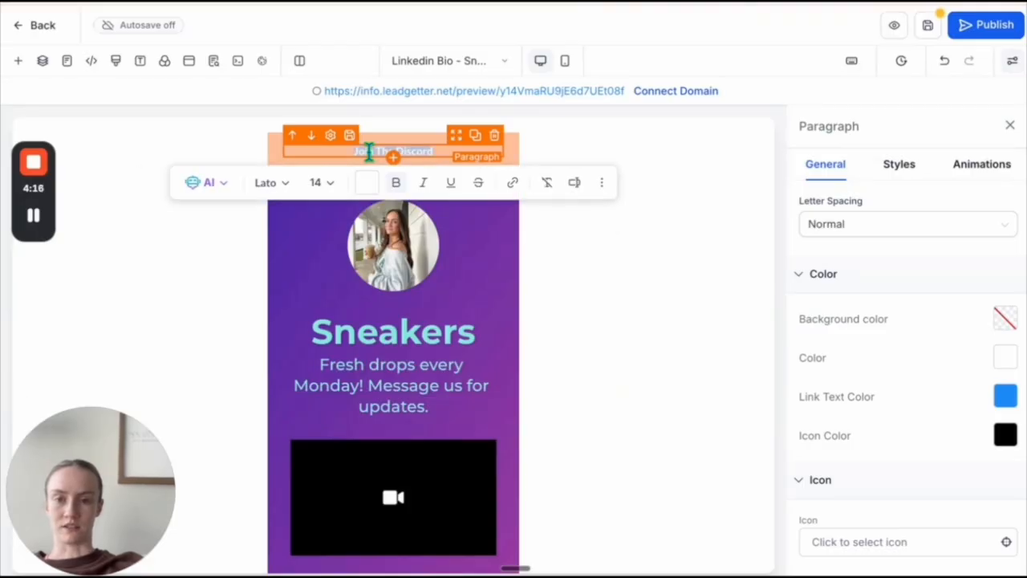
left_click(366, 182)
left_click(518, 482)
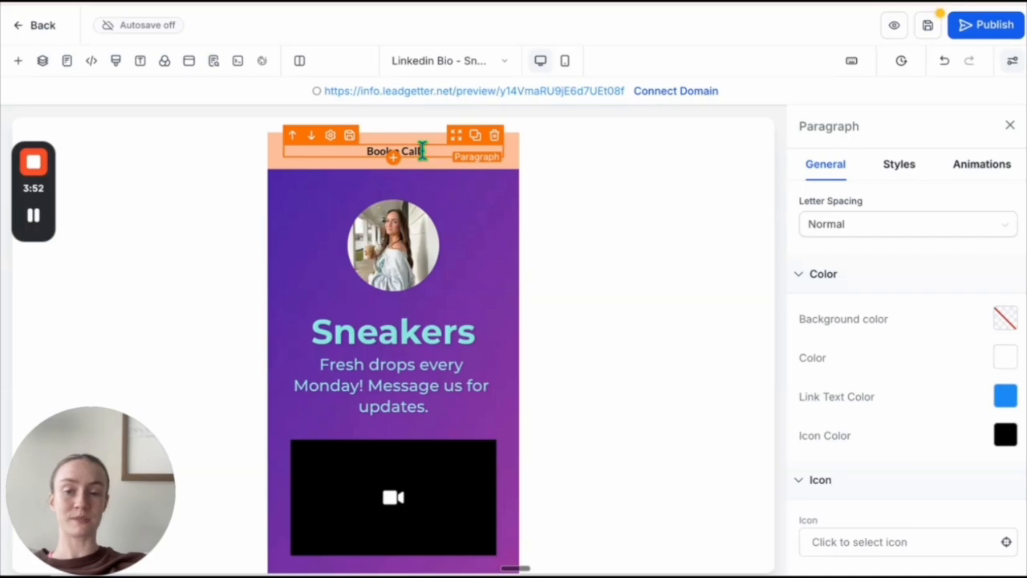
type("Need")
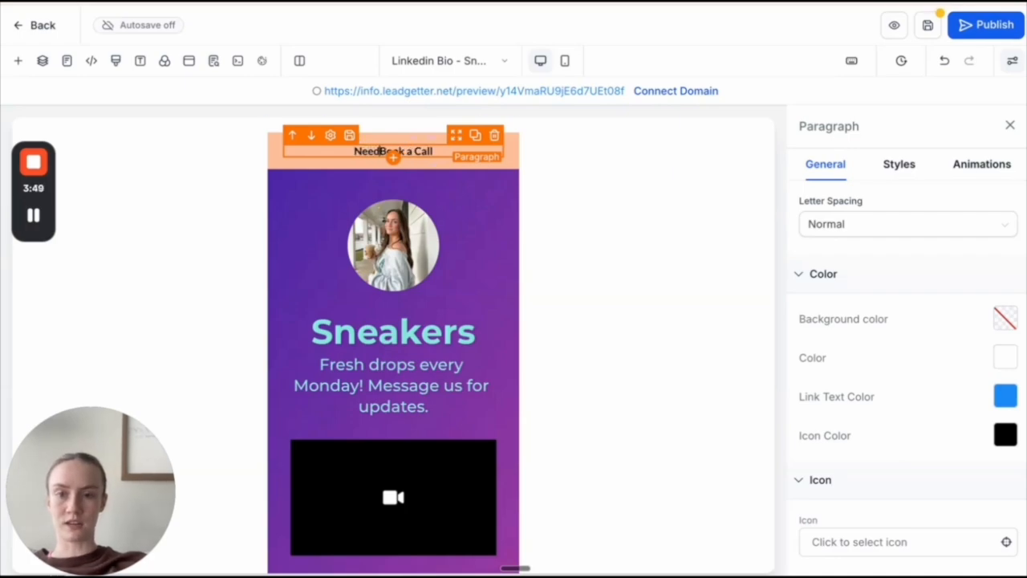
type(" a Website?")
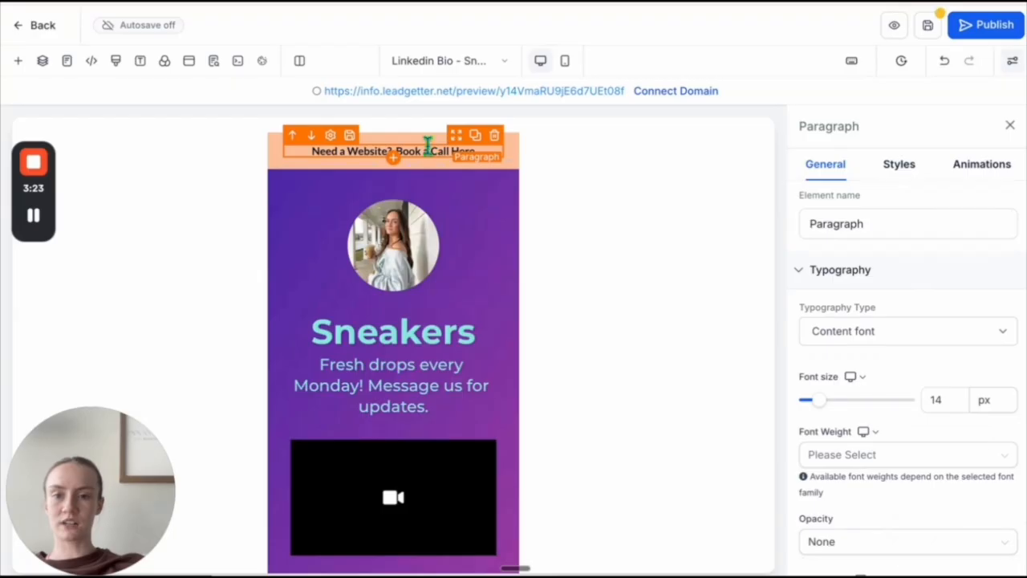
- Add a link to the banner text using the copied URL
left_click(427, 146)
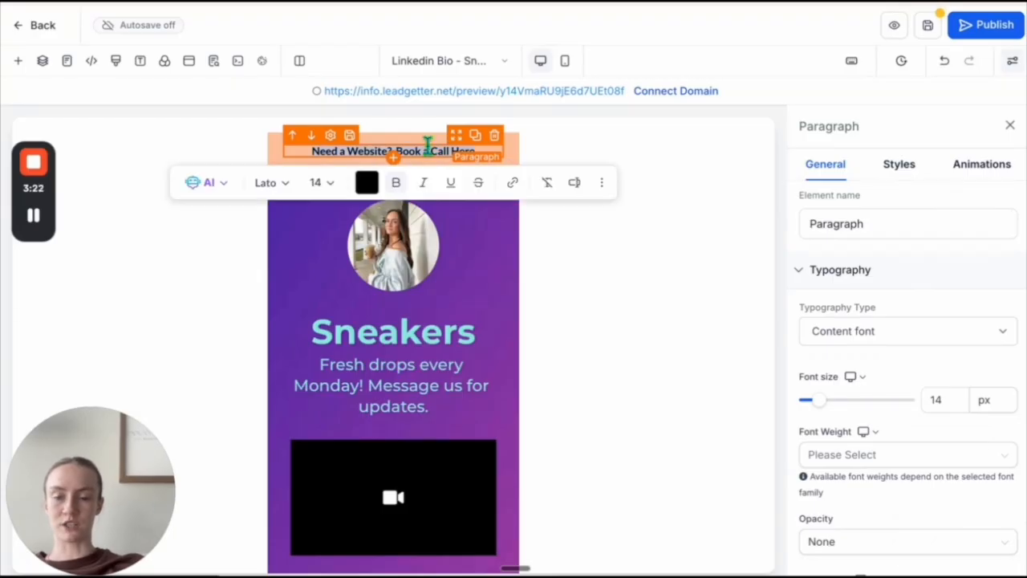
left_click(514, 185)
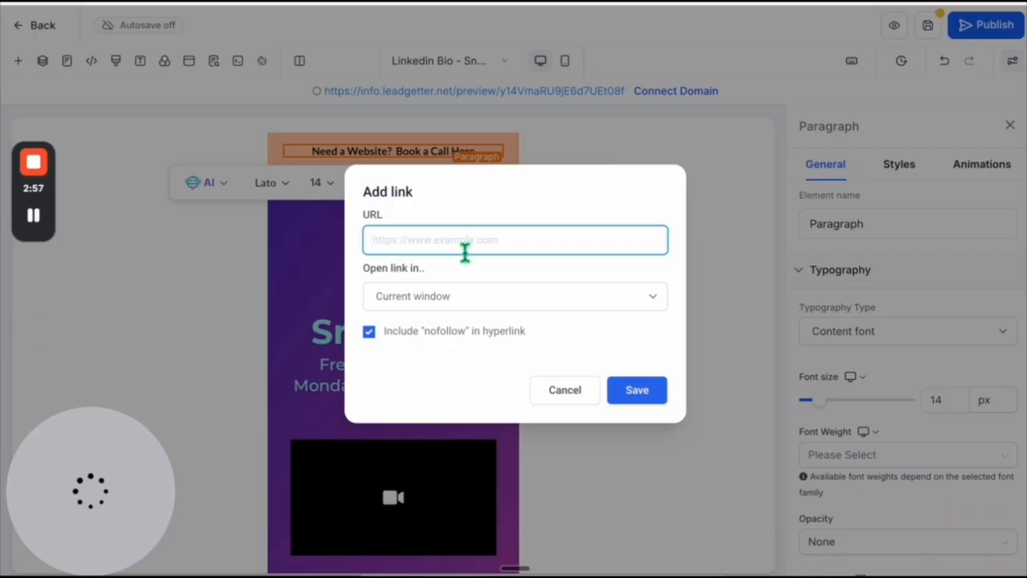
type("https://leadgetter.net/request")
left_click(648, 393)
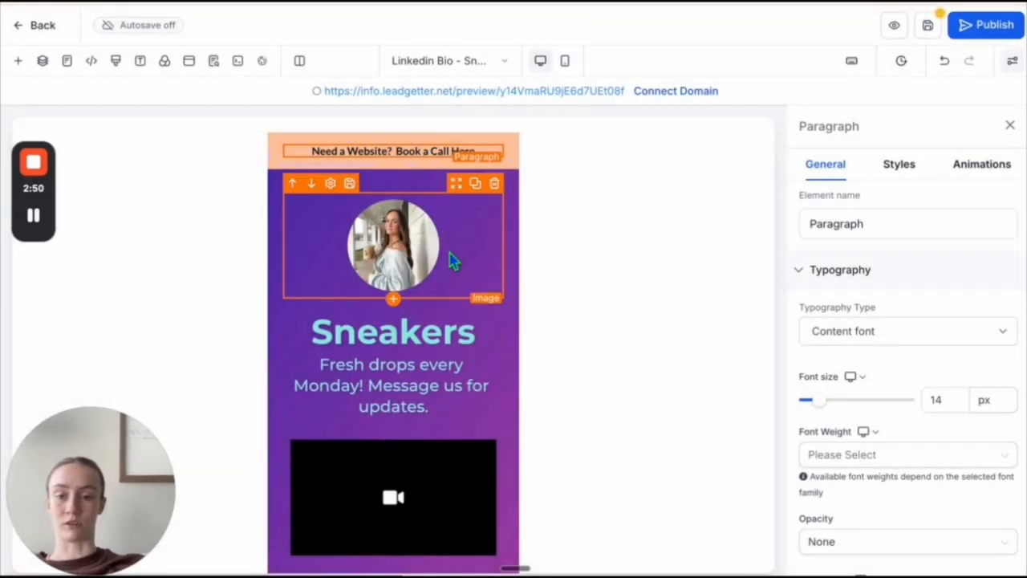
- Set the background color of the column holding the profile photo and headline to white
scroll(449, 249, "down", 1)
scroll(445, 216, "up", 1)
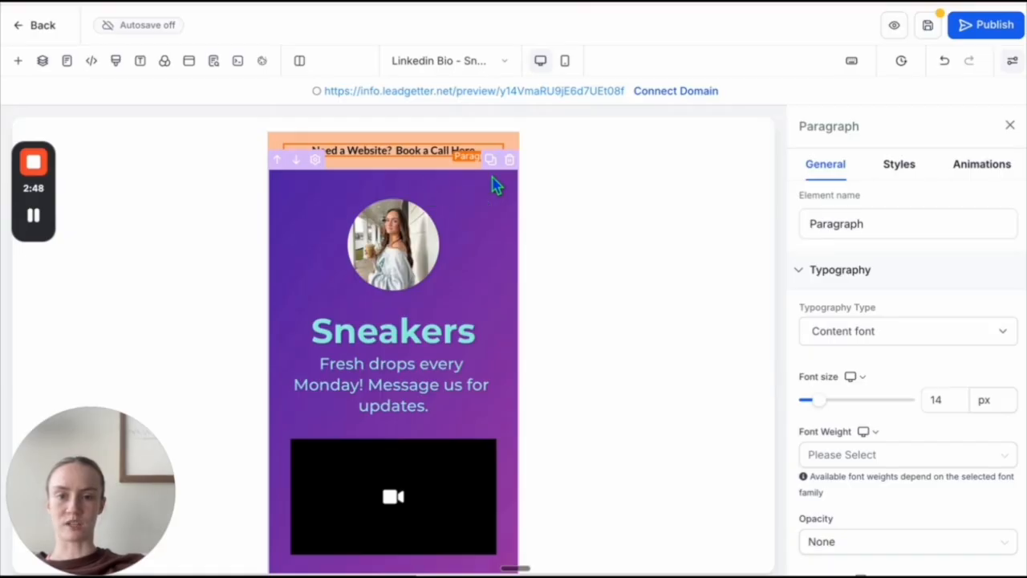
left_click(429, 184)
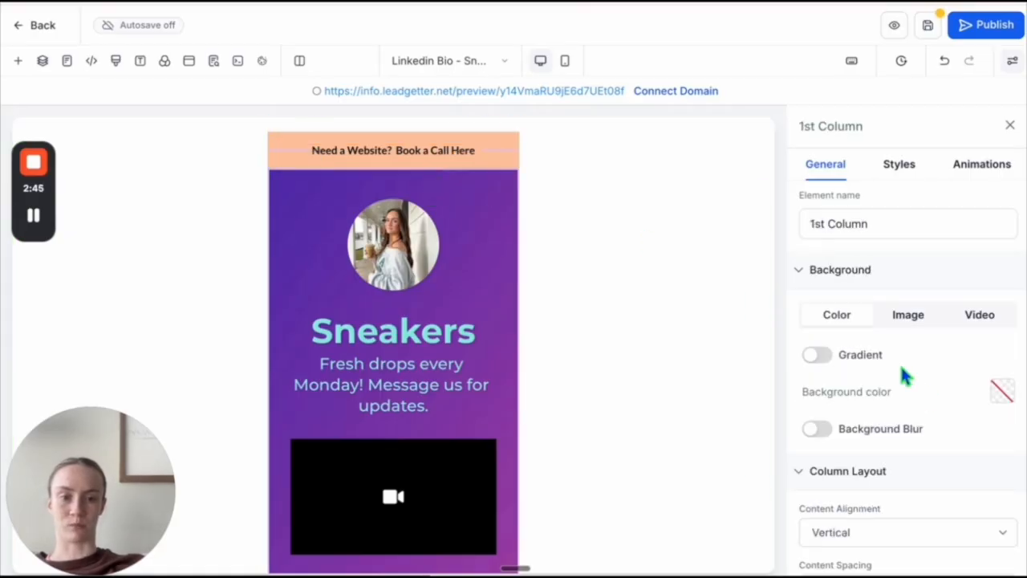
scroll(951, 425, "down", 1)
left_click(1001, 374)
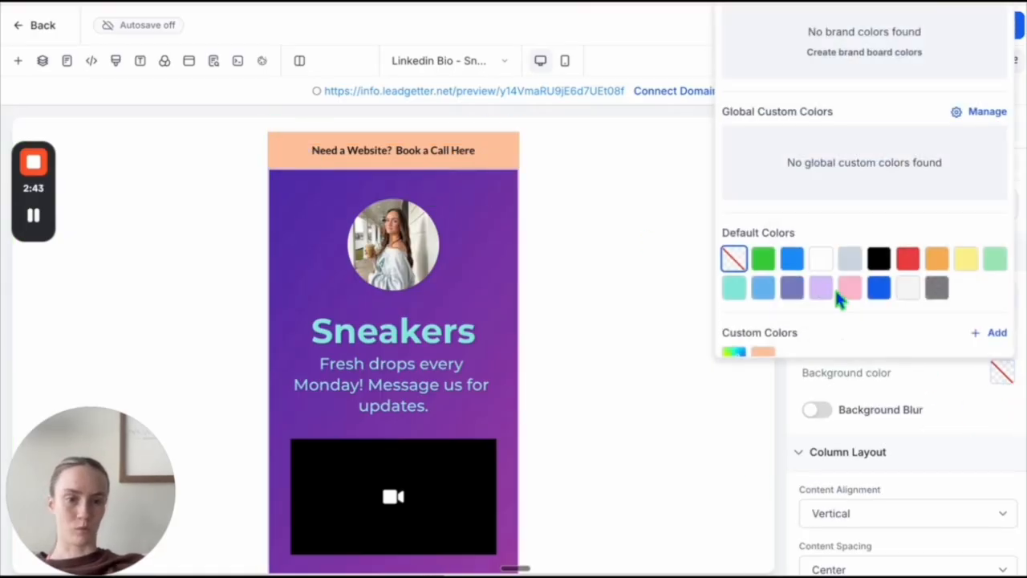
left_click(822, 260)
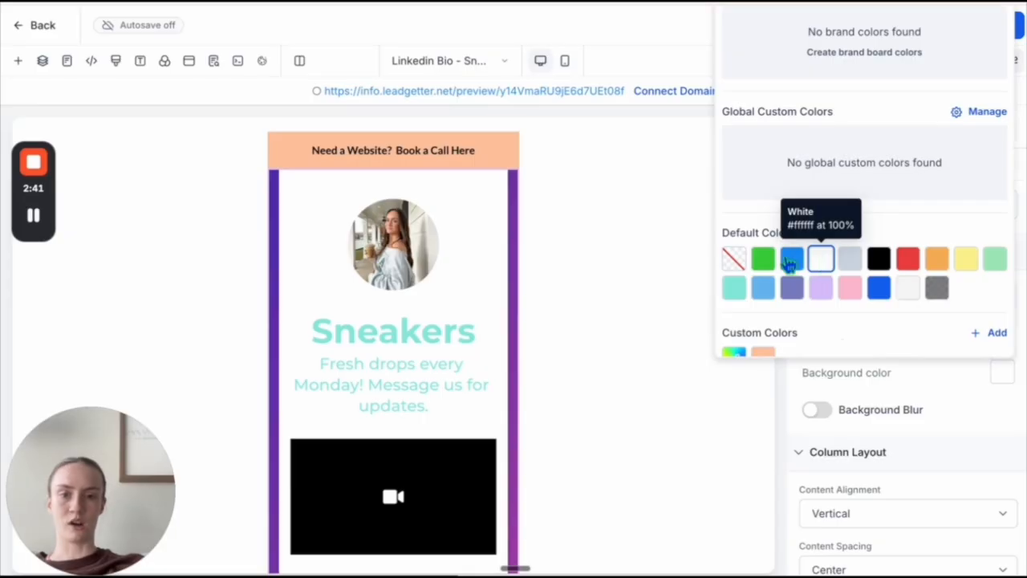
left_click(517, 251)
- Show the page's layers, expand the section, and select the second 1 Column Row containing the profile content
scroll(872, 413, "down", 3)
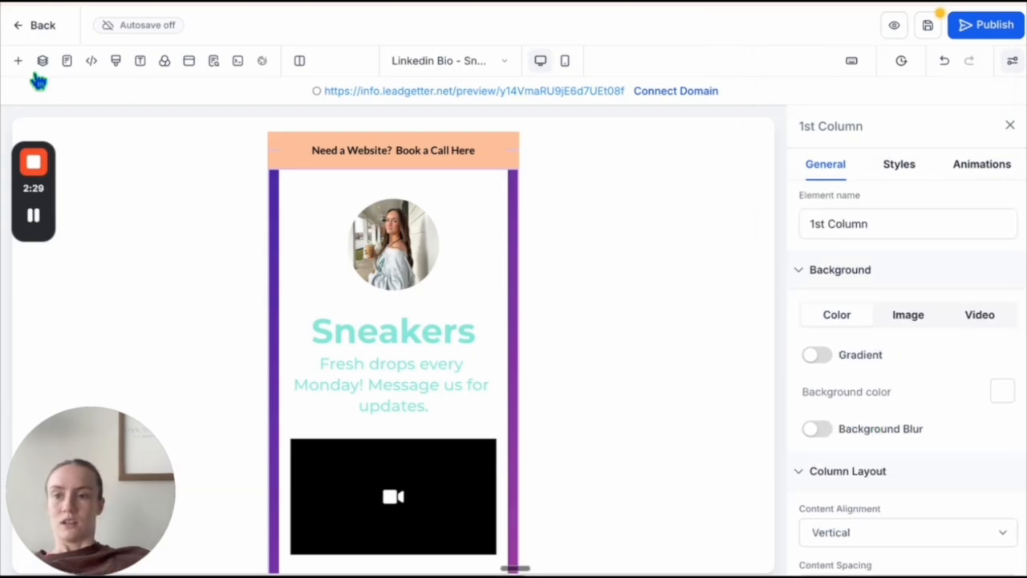
left_click(42, 60)
mouse_move(40, 195)
left_click_drag(40, 195, 200, 360)
left_click(64, 217)
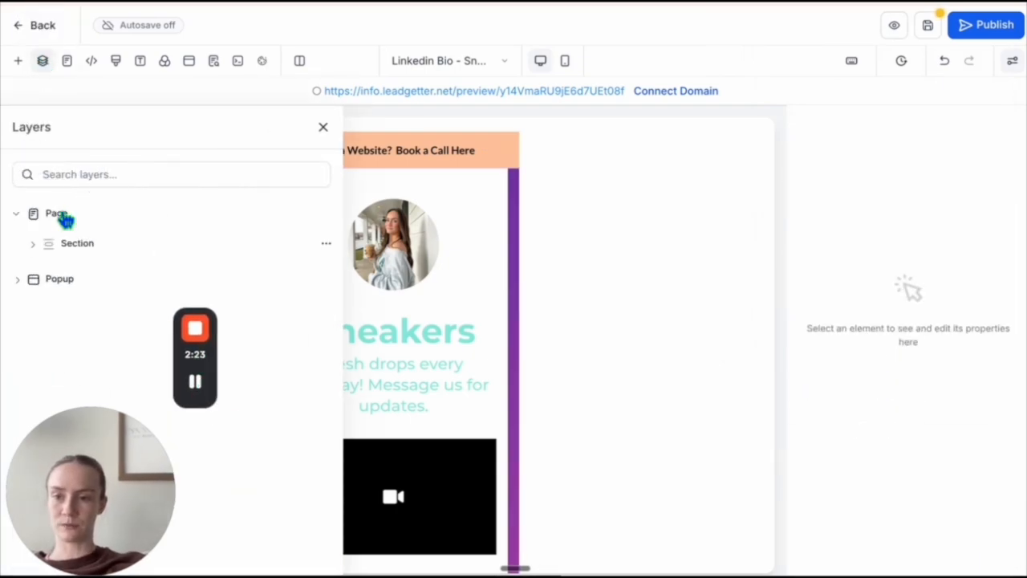
left_click(80, 245)
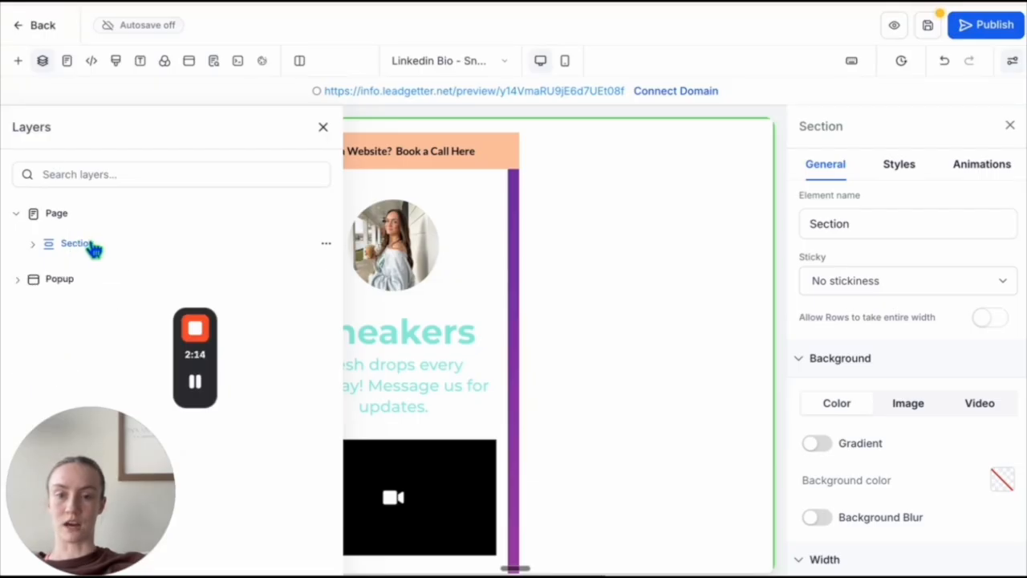
left_click(92, 246)
left_click(92, 275)
left_click(102, 312)
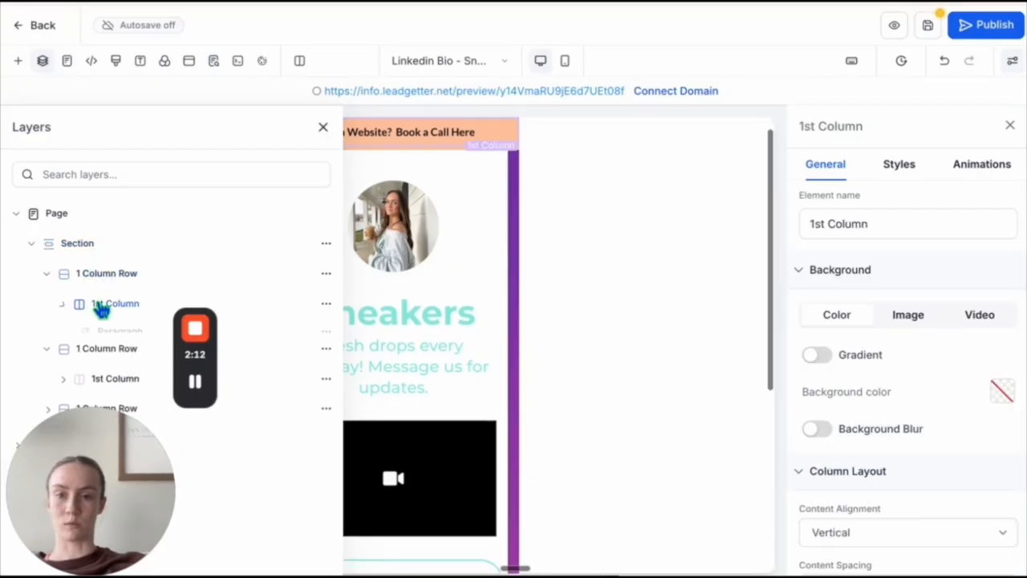
left_click(108, 335)
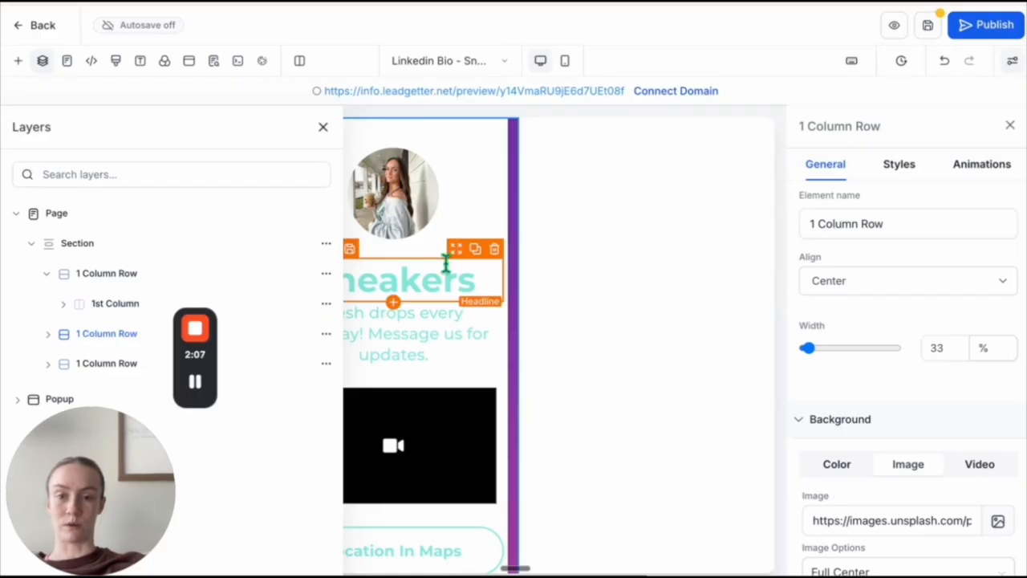
- Remove the background image URL from the selected profile row
scroll(881, 346, "down", 3)
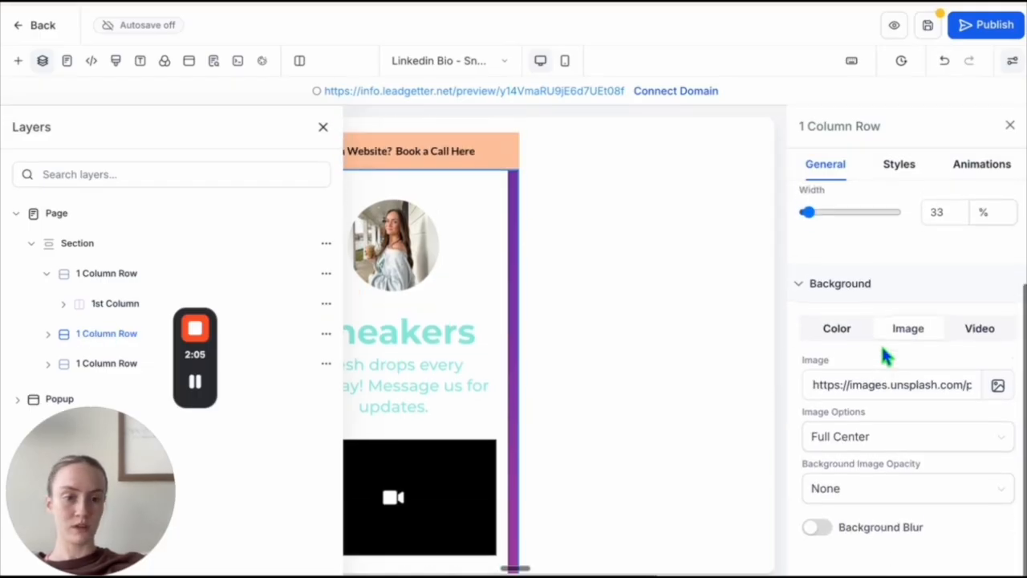
left_click(963, 385)
key("BackSpace")
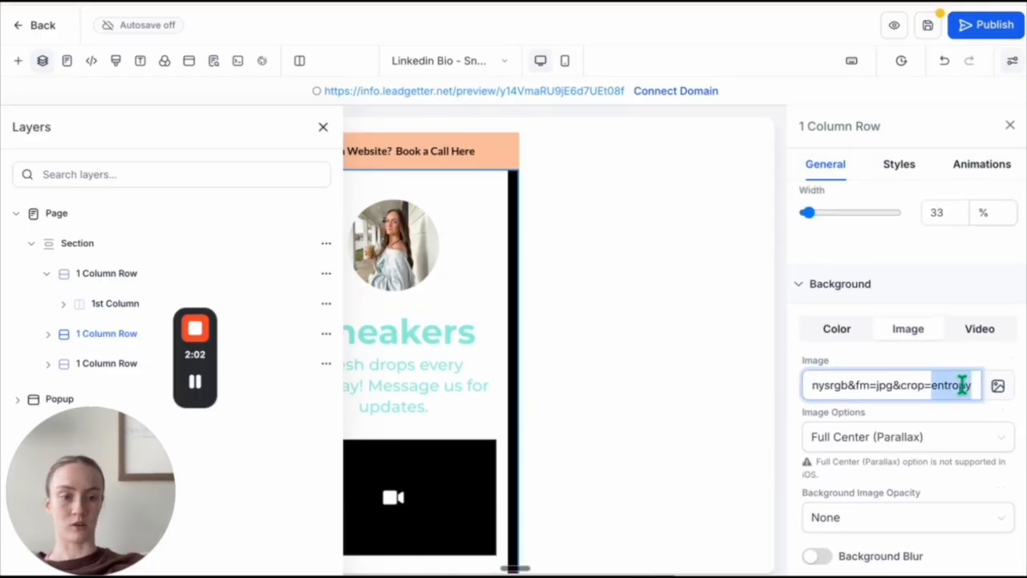
key("ctrl+a")
key("BackSpace")
- Set the profile row's background color to white and close the layers list
left_click(838, 434)
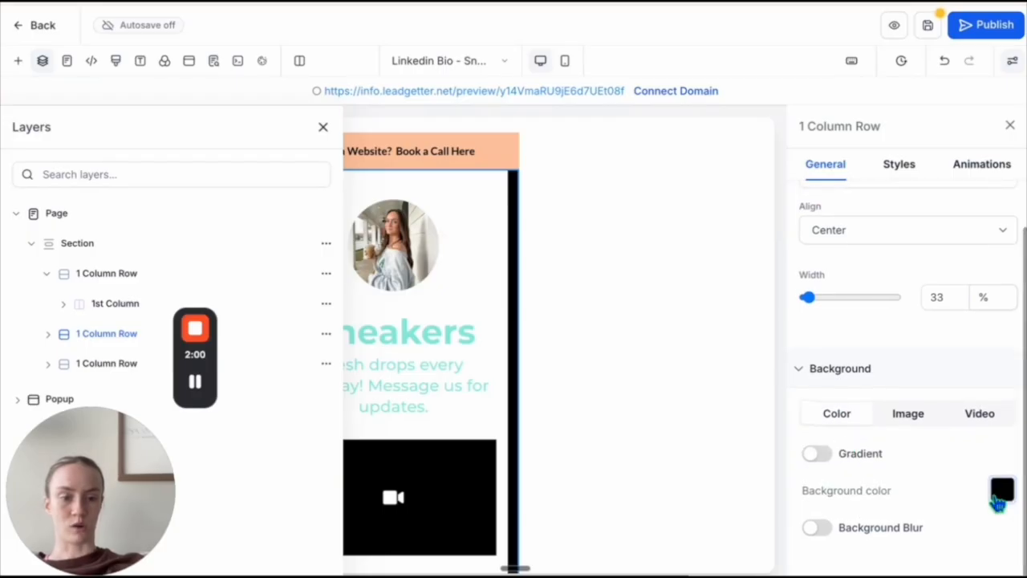
left_click(1001, 491)
left_click(821, 379)
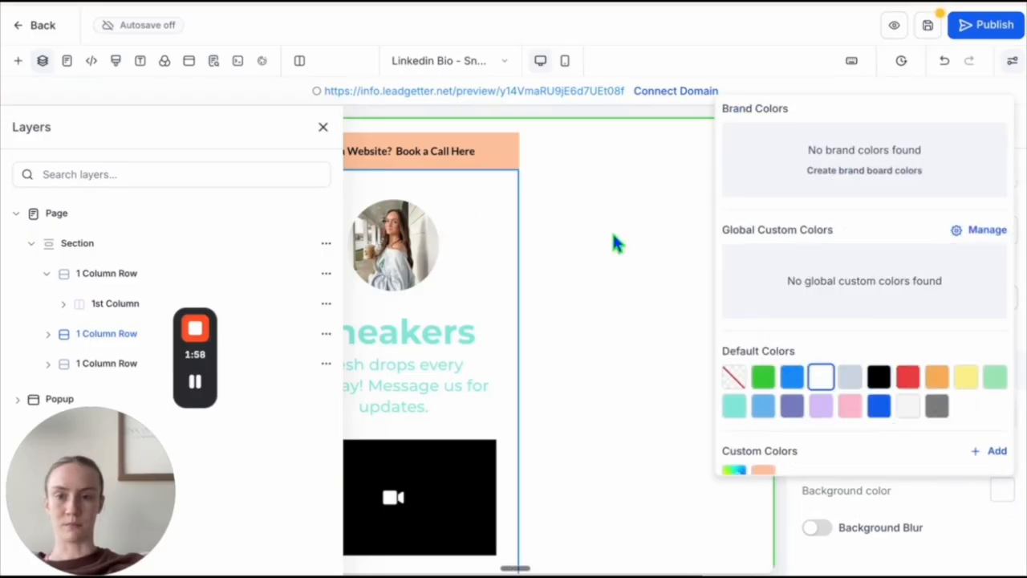
left_click(324, 130)
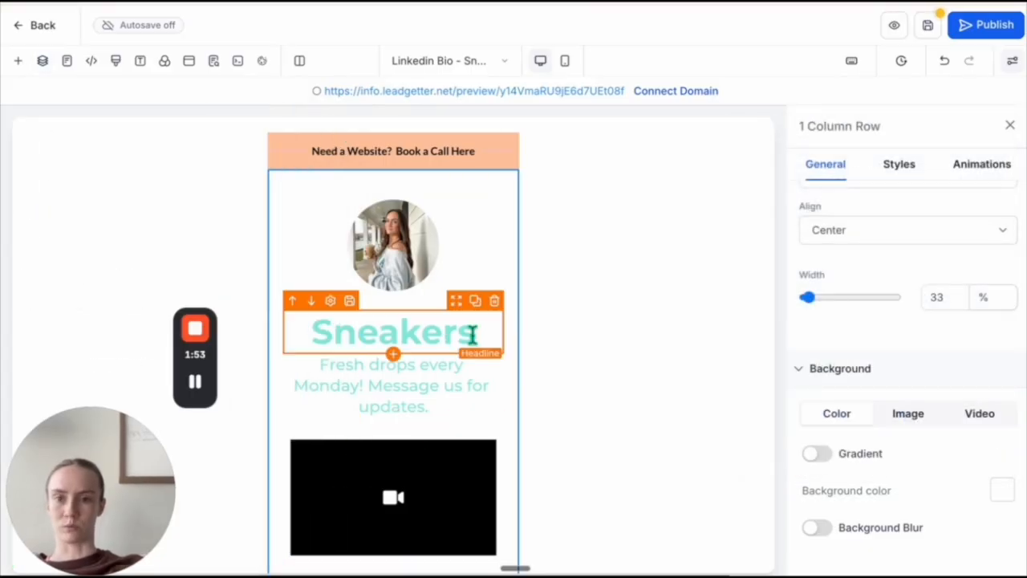
mouse_move(199, 391)
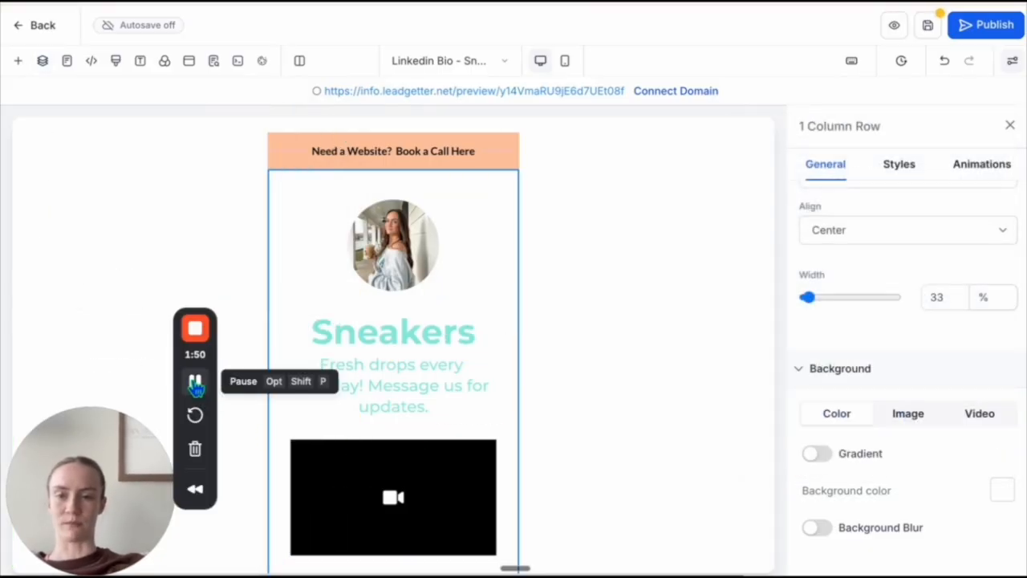
- Switch to Pinterest, browse neutral background images, and open one showing soft window shadows on a plain wall
left_click(197, 383)
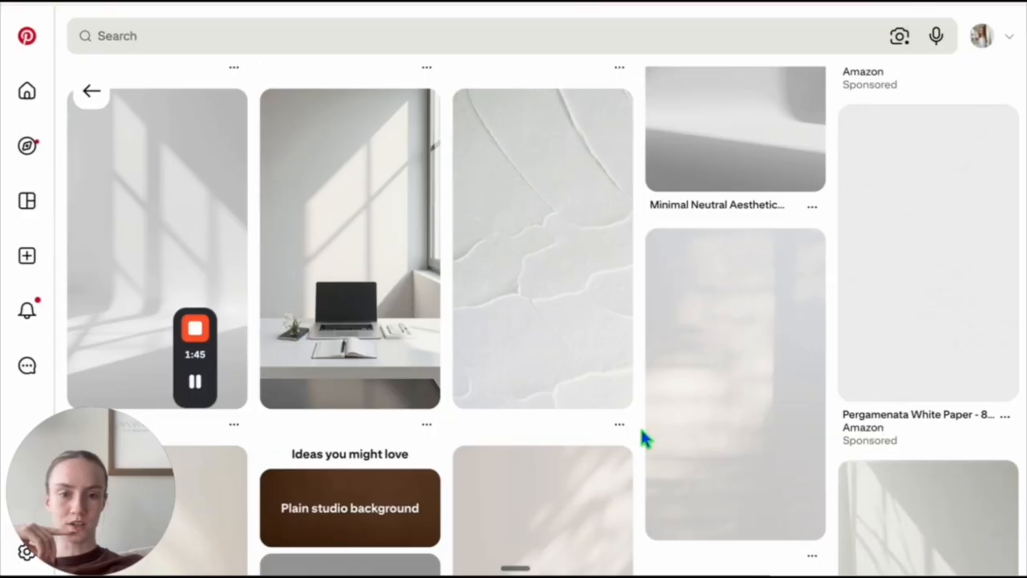
scroll(640, 427, "up", 5)
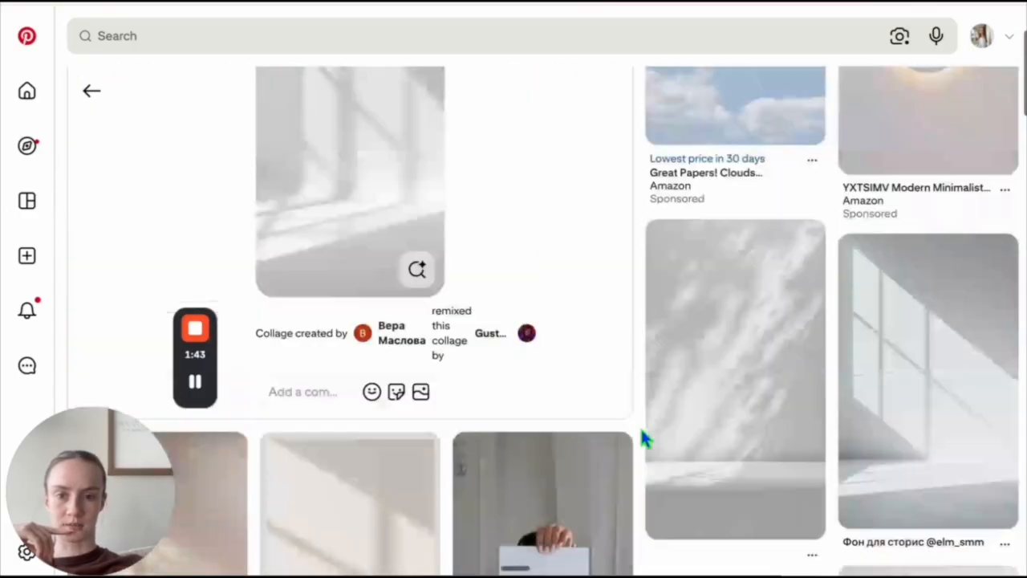
scroll(642, 433, "down", 4)
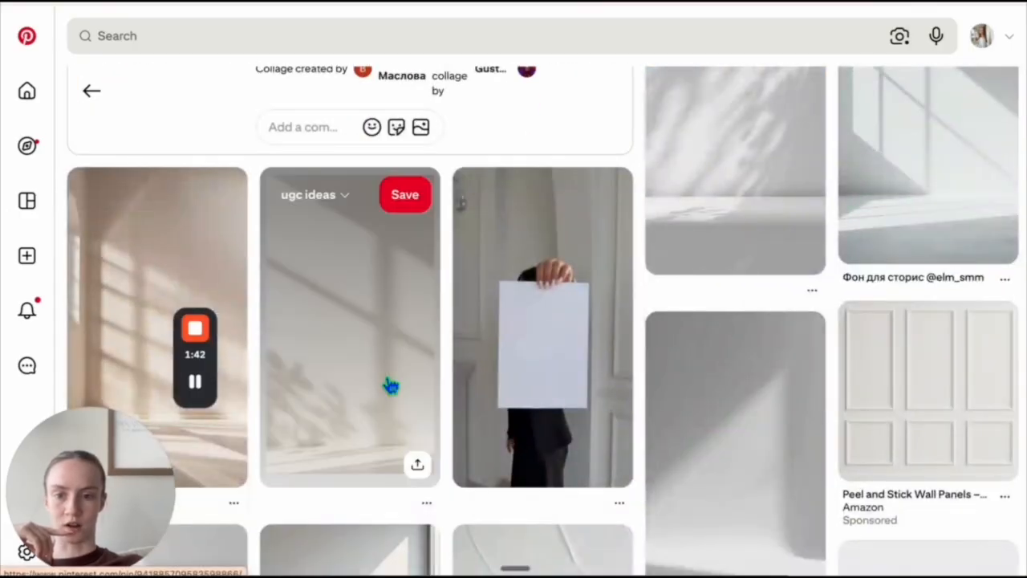
left_click(387, 373)
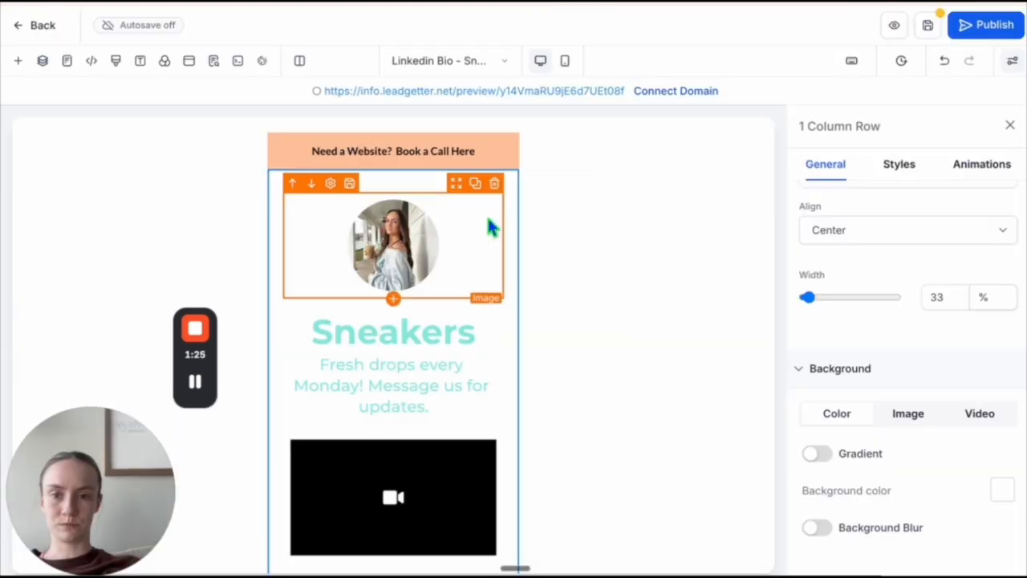
- Select the second 1 Column Row in the page's layers, upload background.png to media storage, and set it as the row's background image
left_click(42, 61)
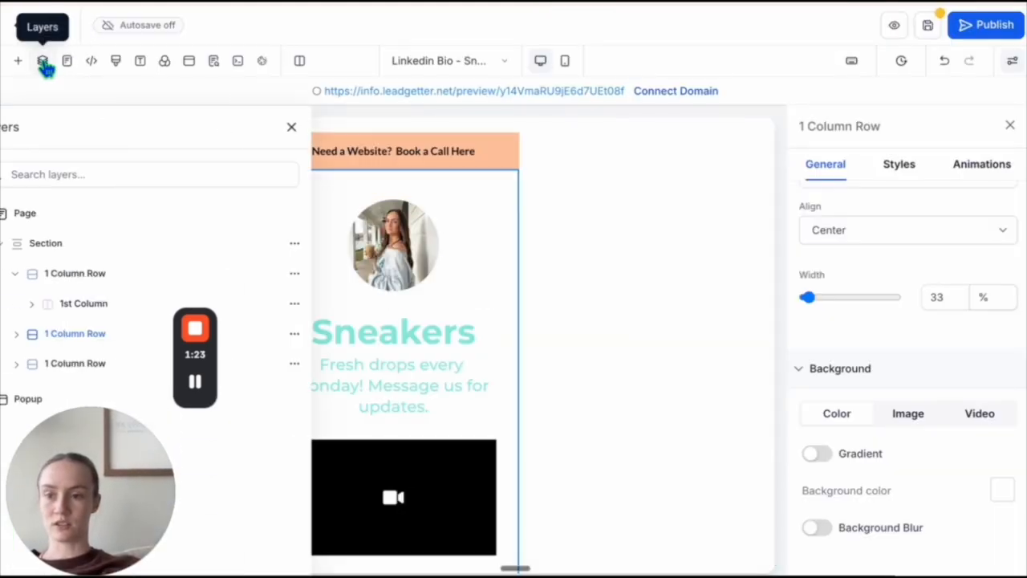
left_click(97, 341)
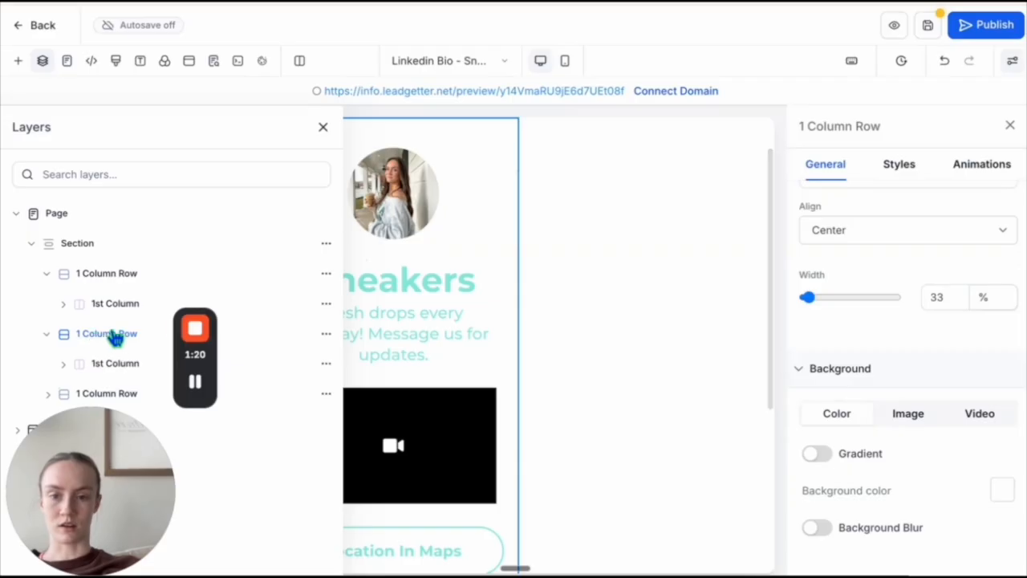
left_click(891, 418)
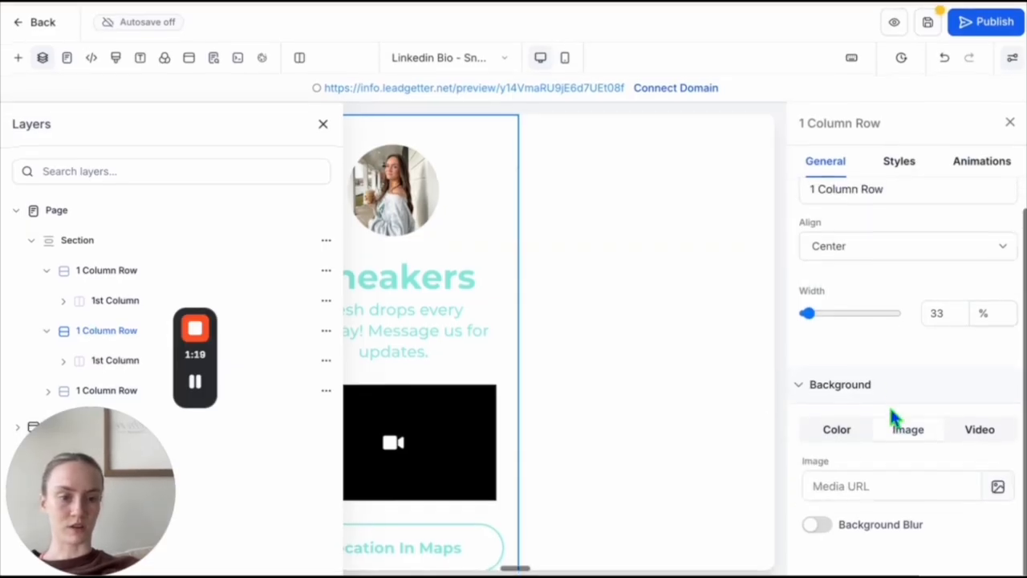
left_click(999, 490)
left_click(843, 2)
left_click_drag(738, 49, 476, 320)
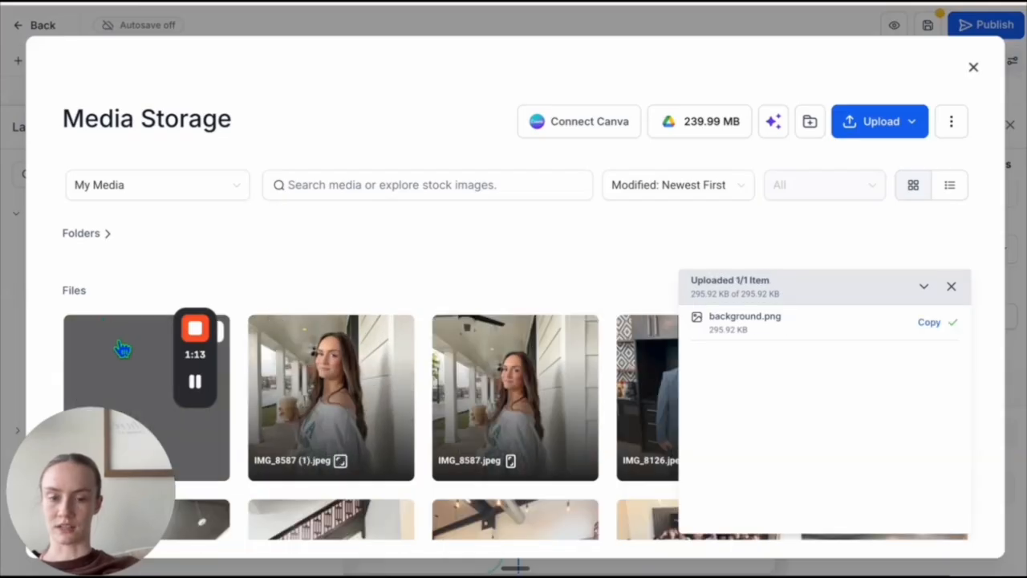
double_click(122, 349)
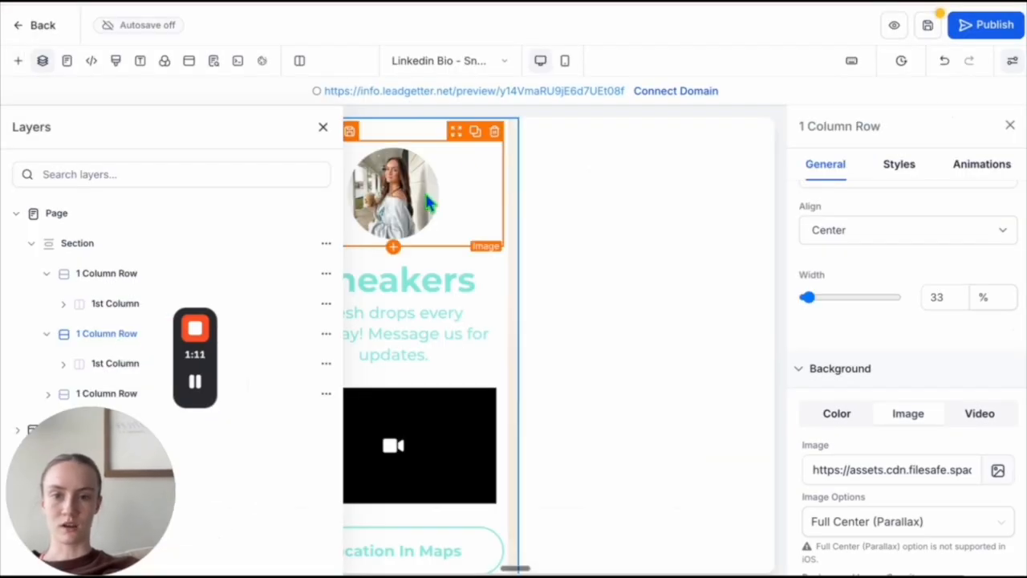
- Set the background color of the column holding the profile content to transparent
left_click(128, 276)
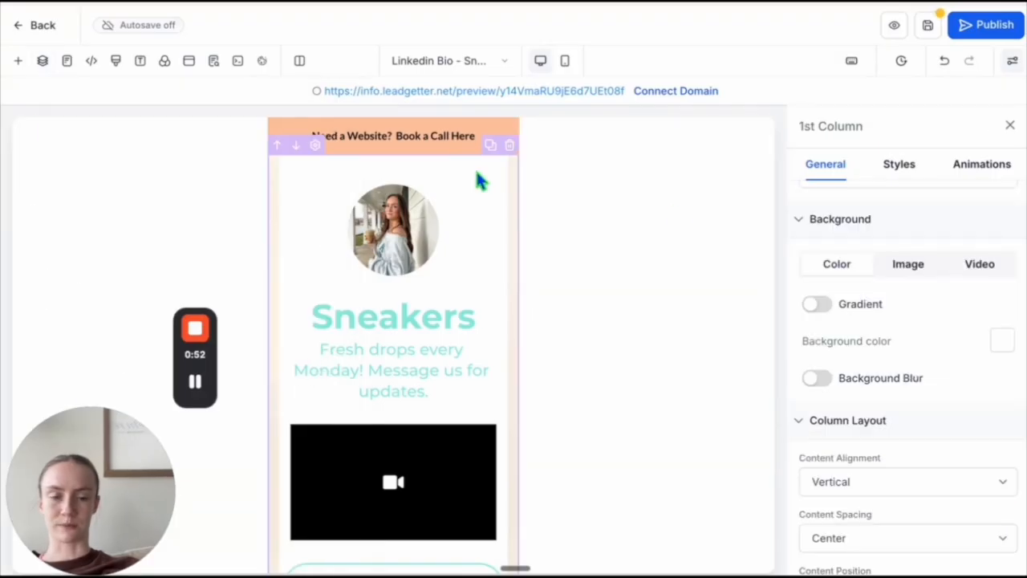
left_click(1002, 341)
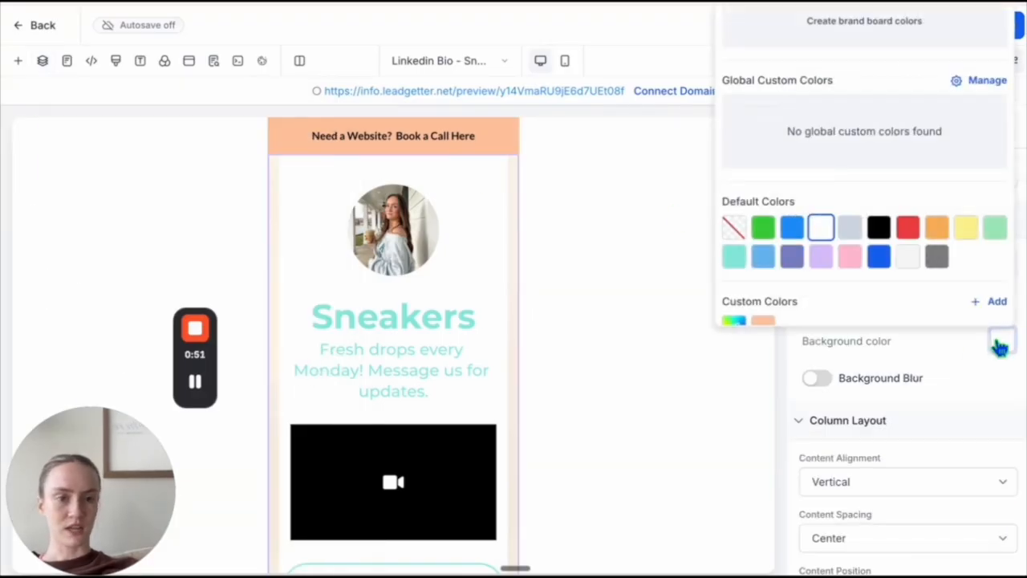
left_click(735, 229)
scroll(494, 385, "down", 1)
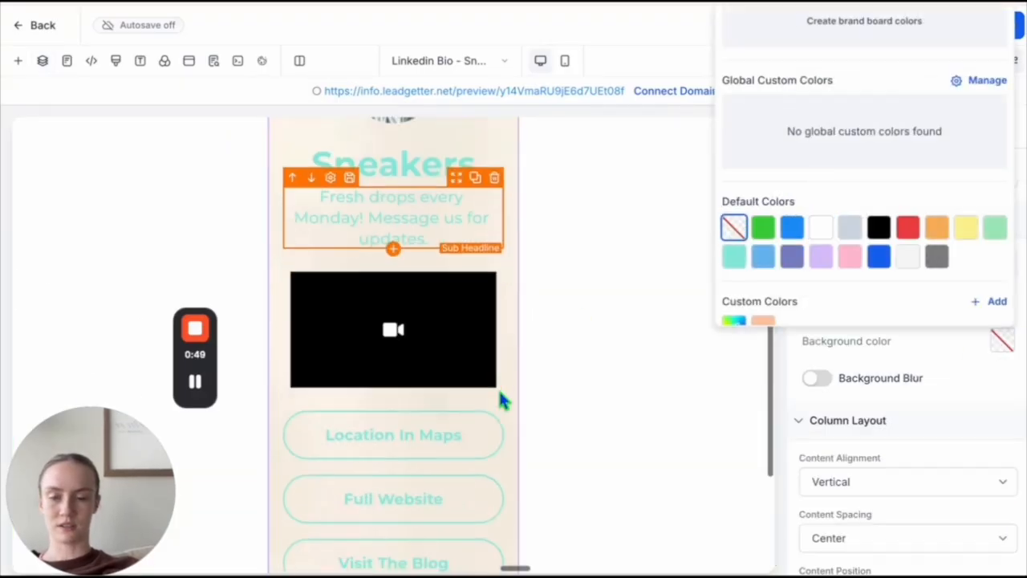
scroll(498, 394, "up", 2)
scroll(505, 361, "down", 1)
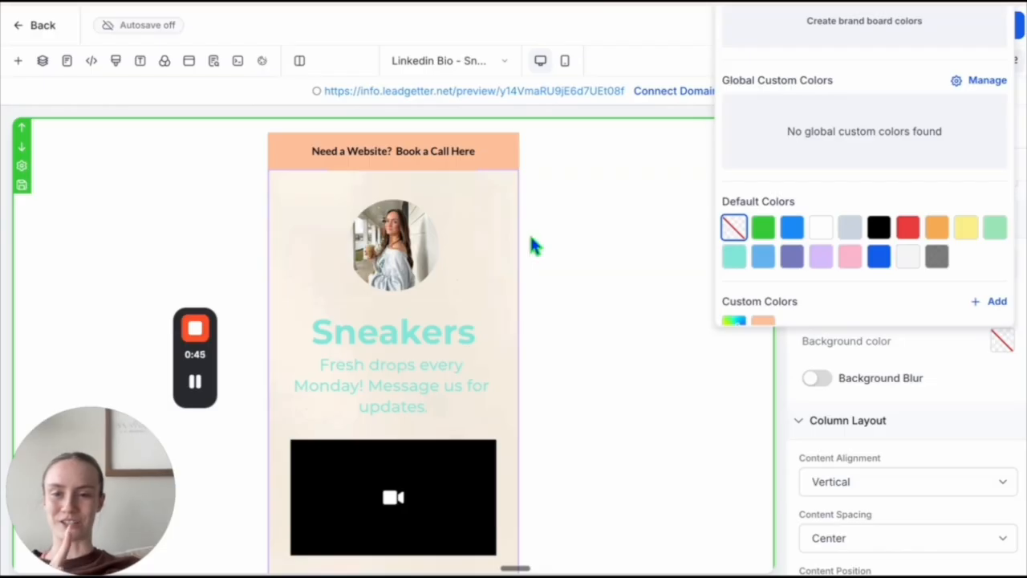
left_click(197, 386)
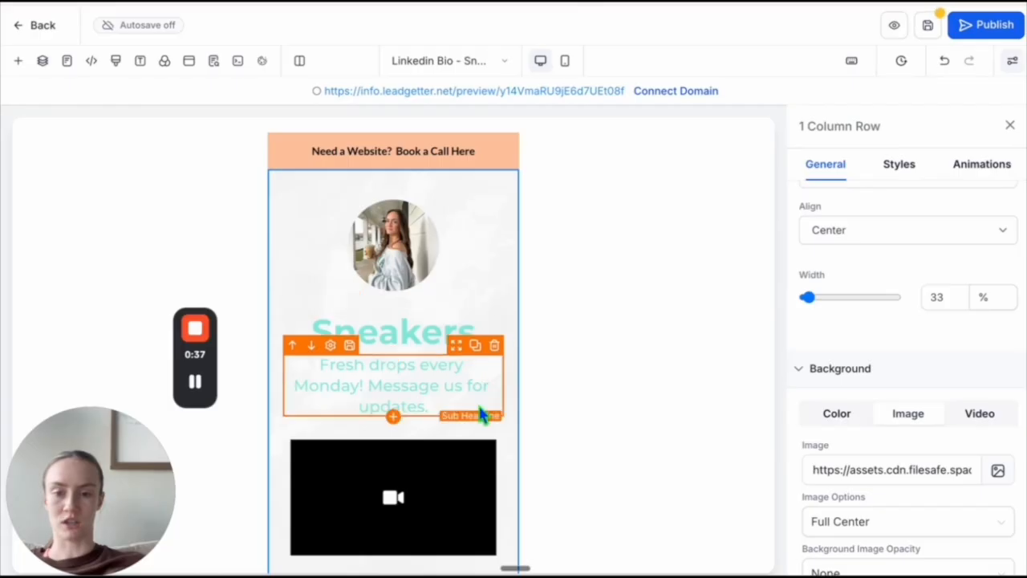
- Change the text color of the Sneakers headline to black
left_click(414, 337)
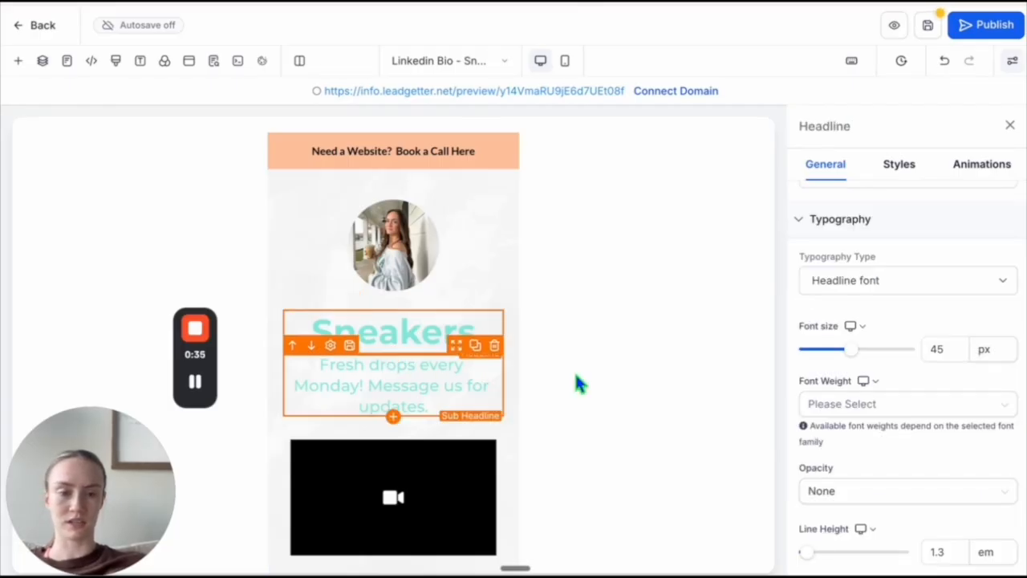
scroll(901, 446, "down", 6)
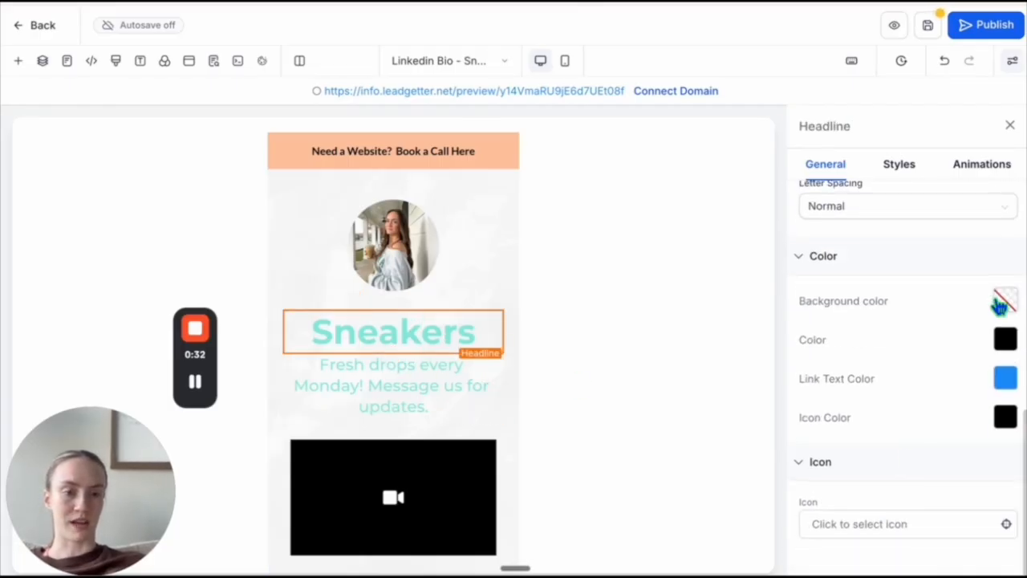
double_click(441, 341)
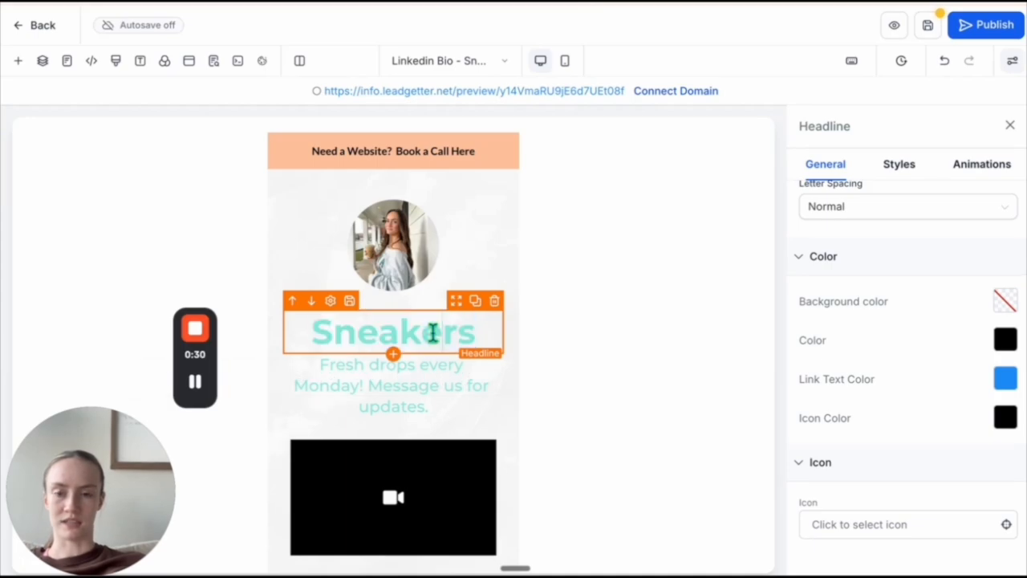
left_click(408, 378)
left_click(562, 265)
- Change the sub headline's text color to black and set its font size to 18 px
left_click(358, 362)
double_click(358, 367)
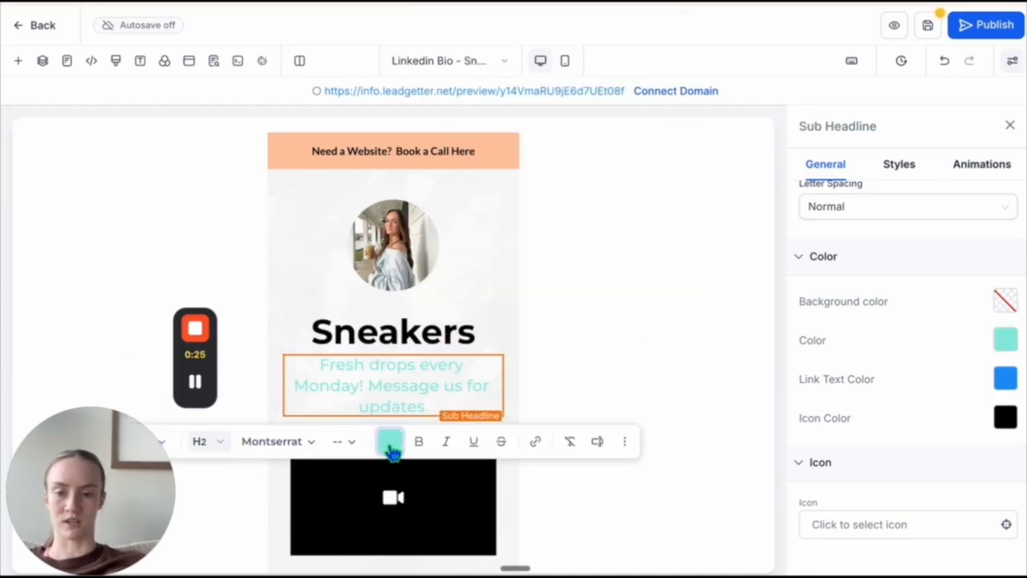
left_click(390, 441)
left_click(535, 333)
scroll(899, 414, "up", 5)
left_click_drag(827, 251, 822, 252)
scroll(827, 259, "up", 1)
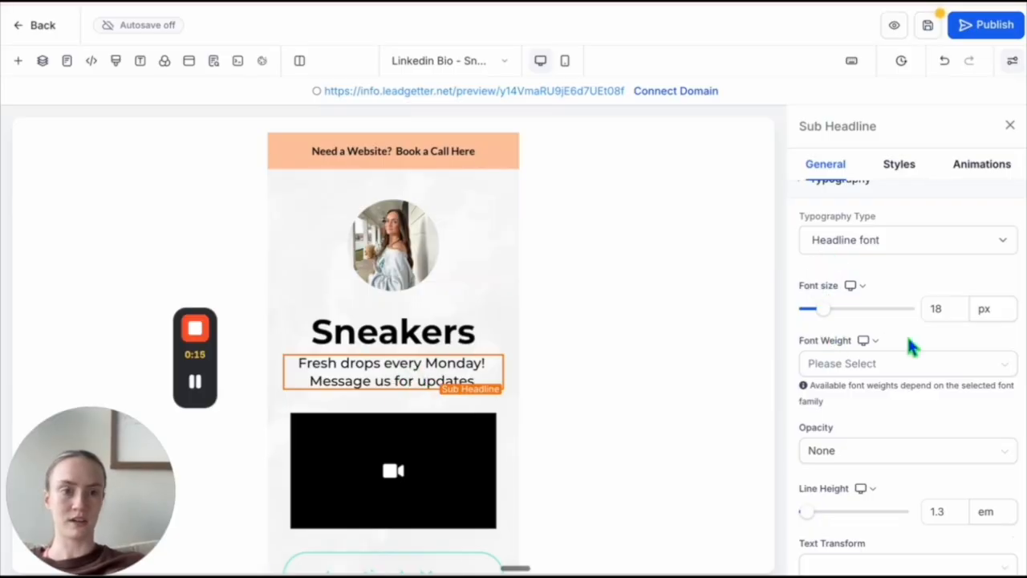
scroll(906, 335, "up", 2)
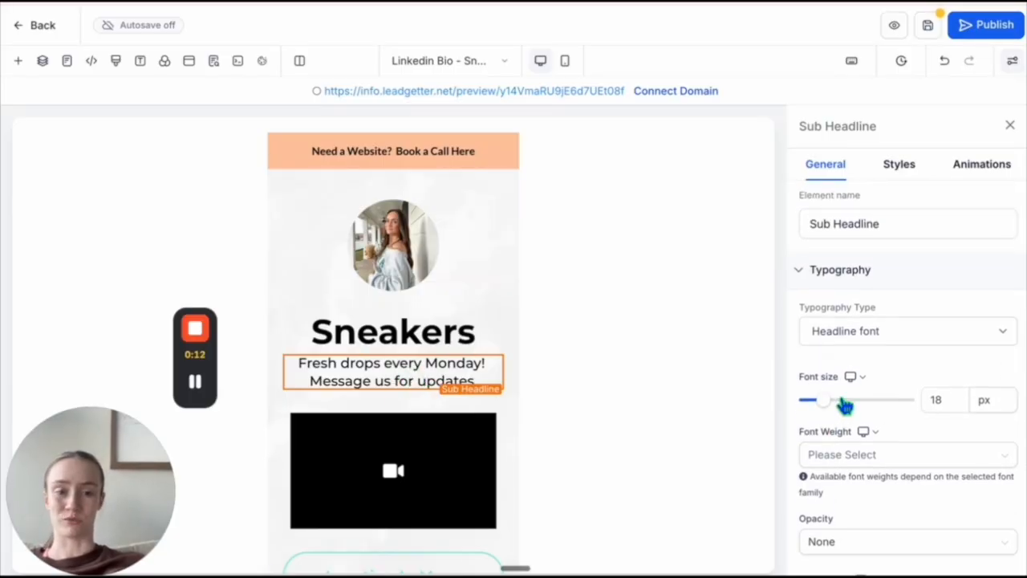
scroll(845, 405, "down", 2)
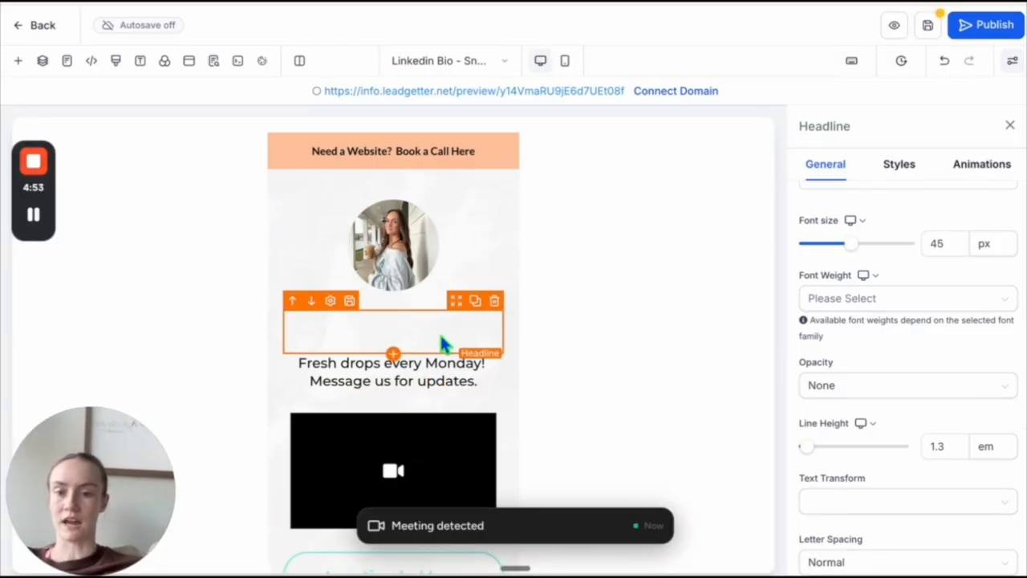
- Delete the headline element under the profile photo and replace the sub headline text with "Helpful Links!"
left_click(494, 301)
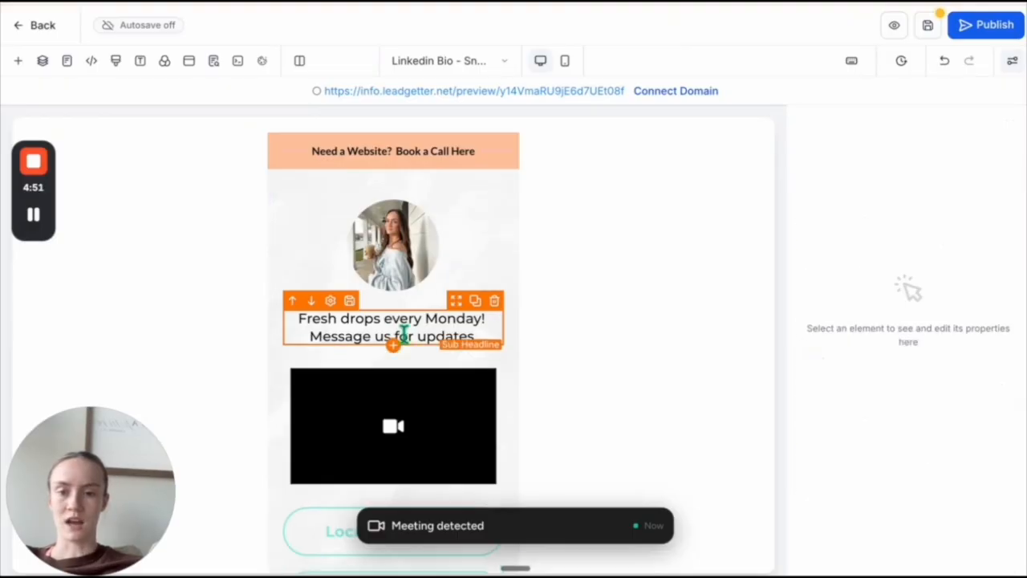
left_click(406, 334)
key("ctrl+a")
type("Helpful Links")
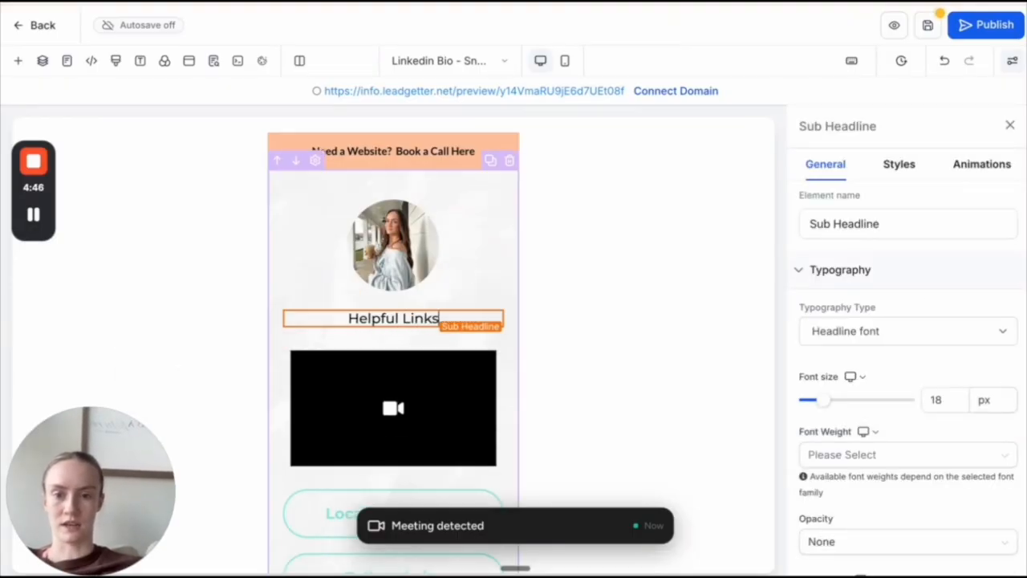
type("!")
- Make the "Helpful Links!" text bold and set its font size to 30 px
key("ctrl+a")
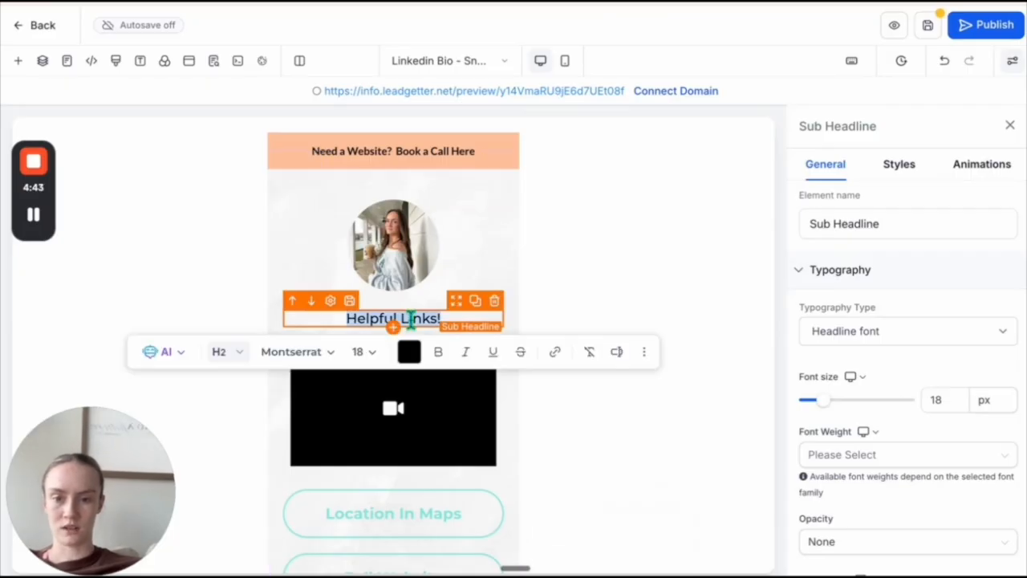
left_click(440, 355)
left_click_drag(826, 410, 838, 410)
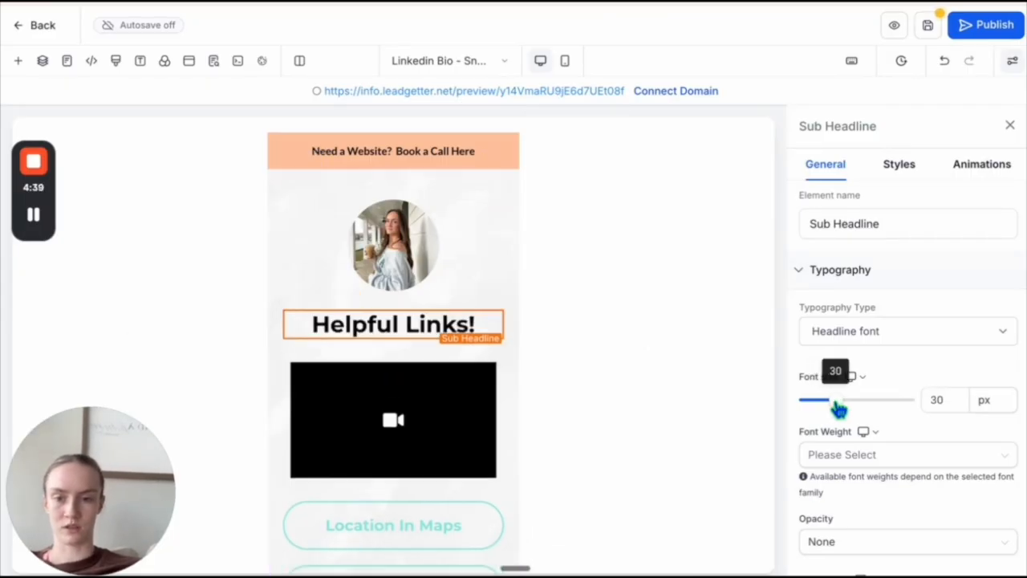
- Check the video type options of the video element and delete that element from the page
left_click(461, 429)
scroll(377, 365, "down", 1)
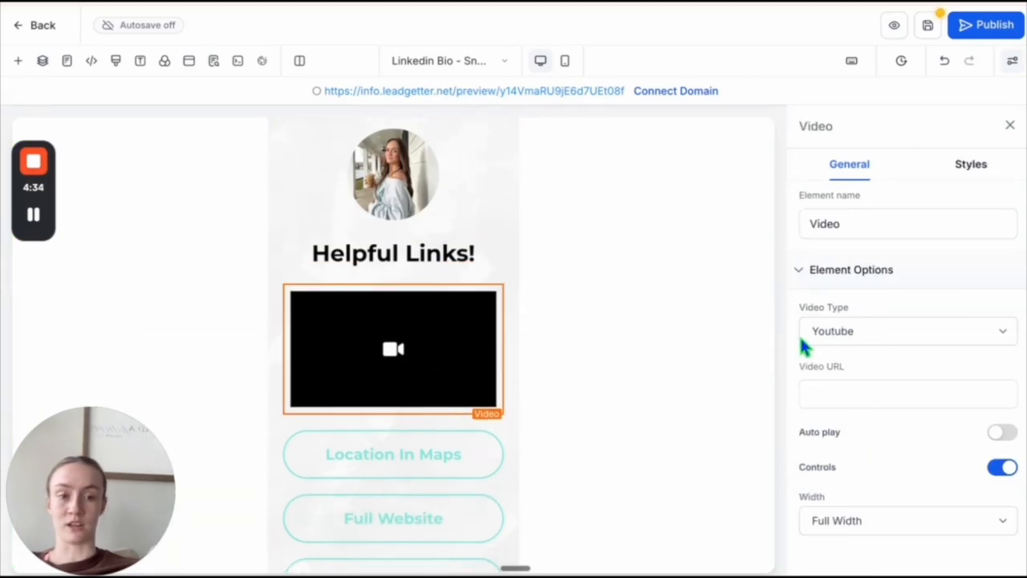
left_click(868, 331)
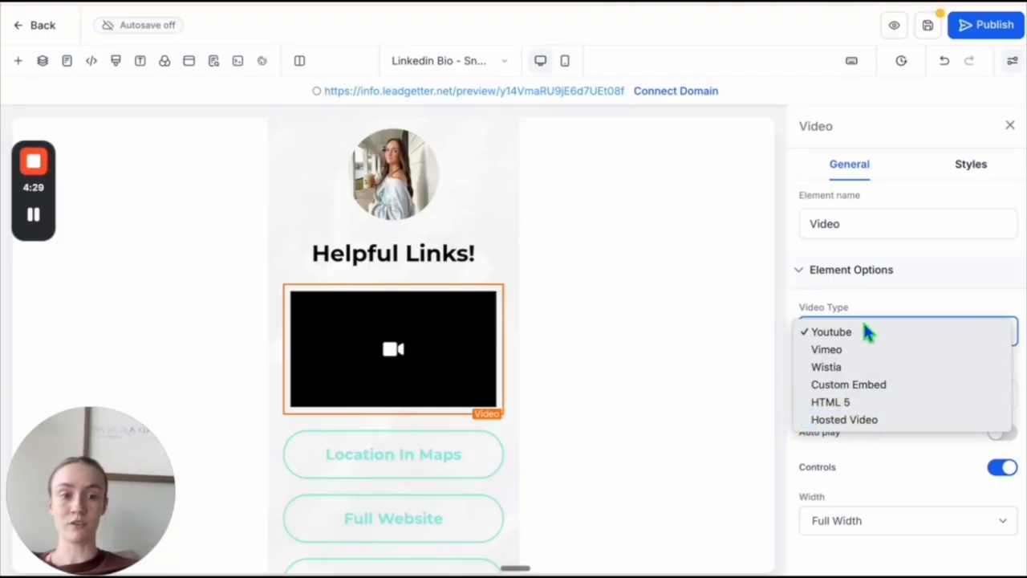
left_click(878, 291)
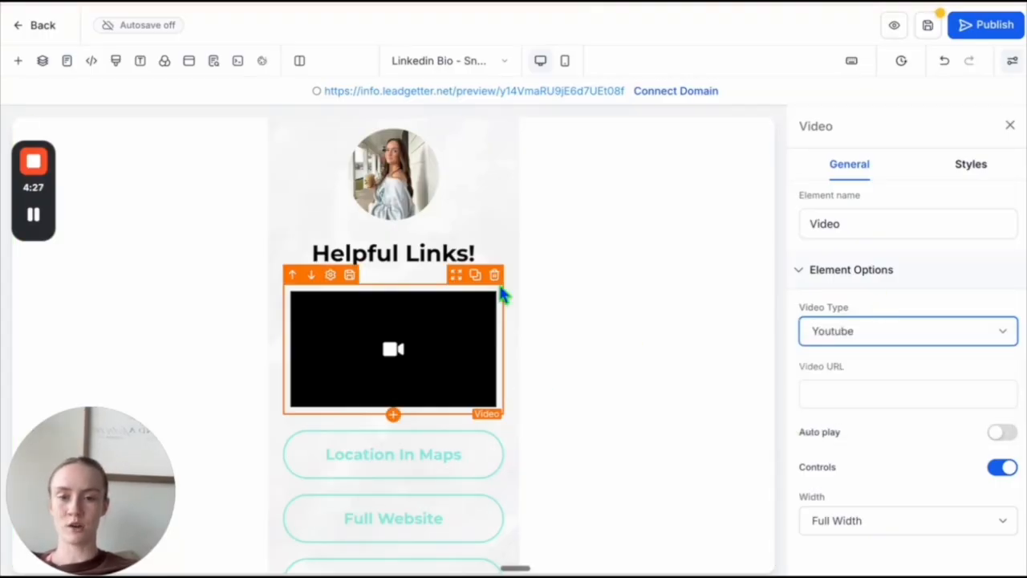
left_click(495, 277)
scroll(494, 279, "up", 1)
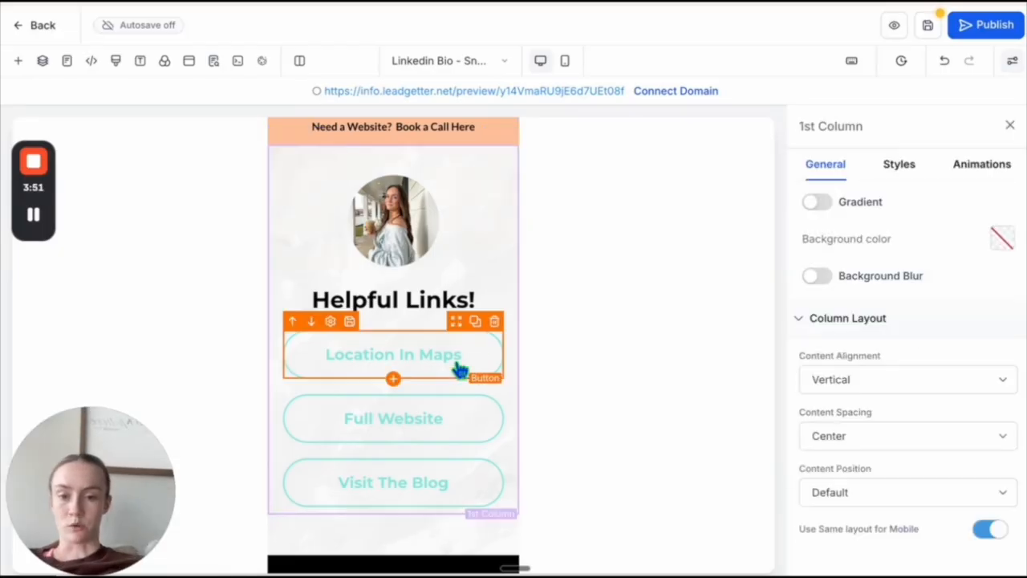
- Set the text color of the Location In Maps button to the custom peach color
left_click(457, 369)
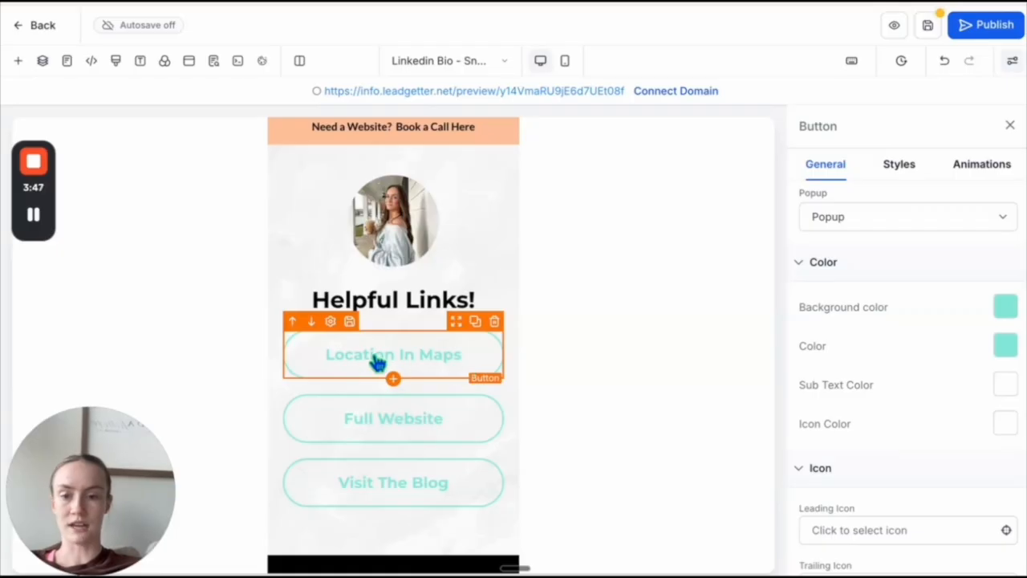
left_click(1005, 345)
left_click(766, 313)
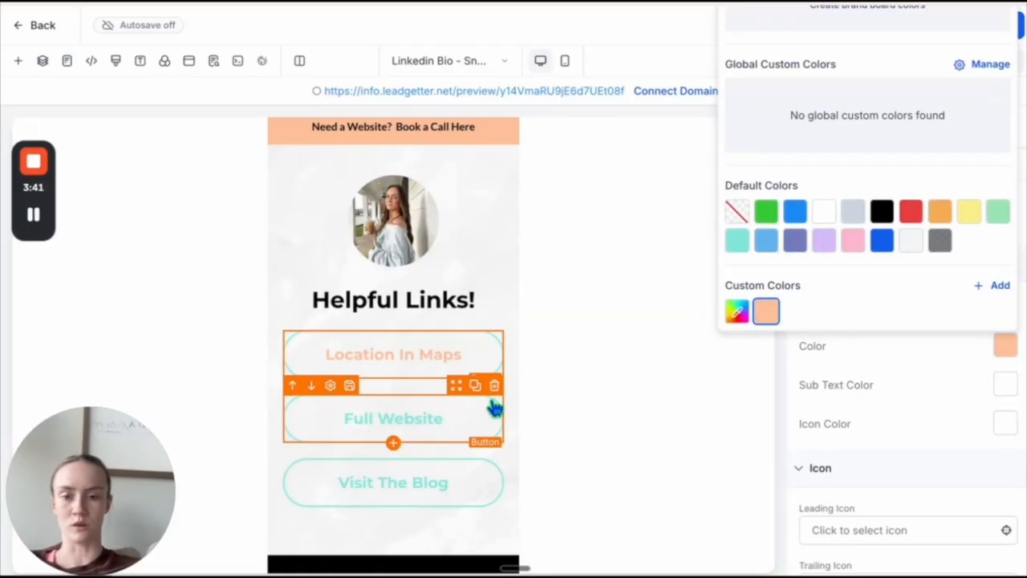
left_click(814, 371)
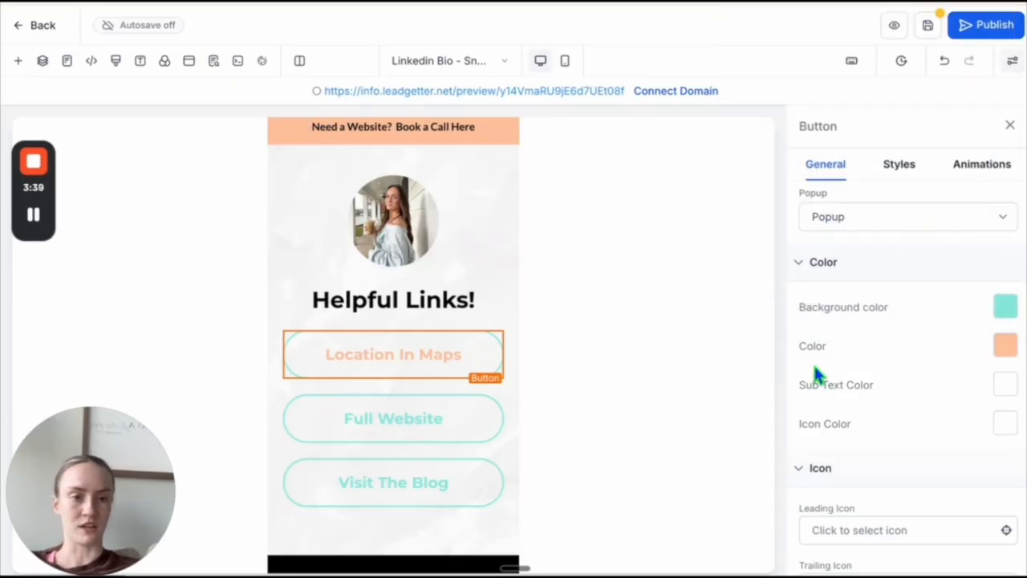
- Set the border color of the Location In Maps button to the custom peach color
scroll(817, 373, "down", 2)
left_click(900, 164)
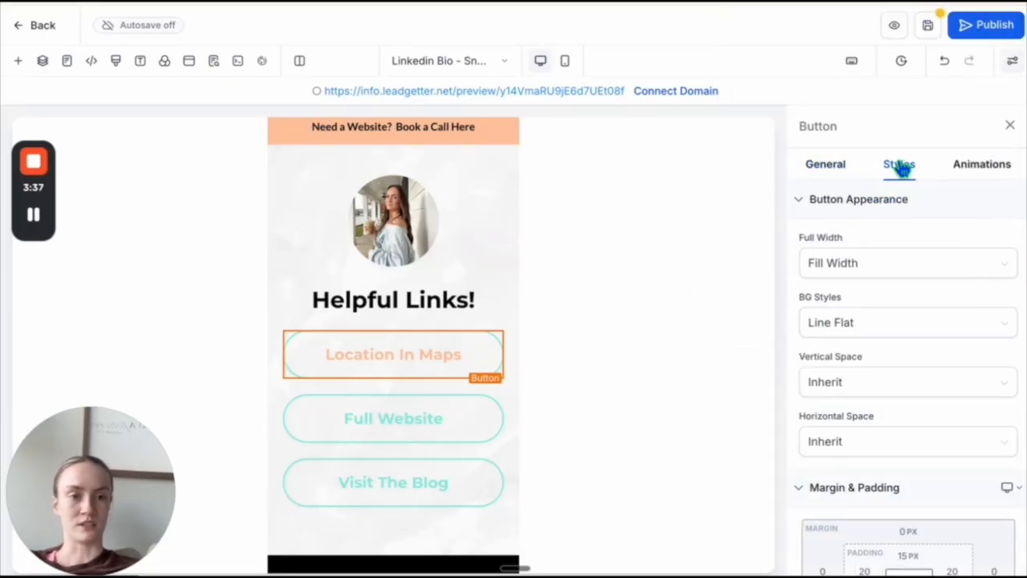
scroll(867, 414, "down", 5)
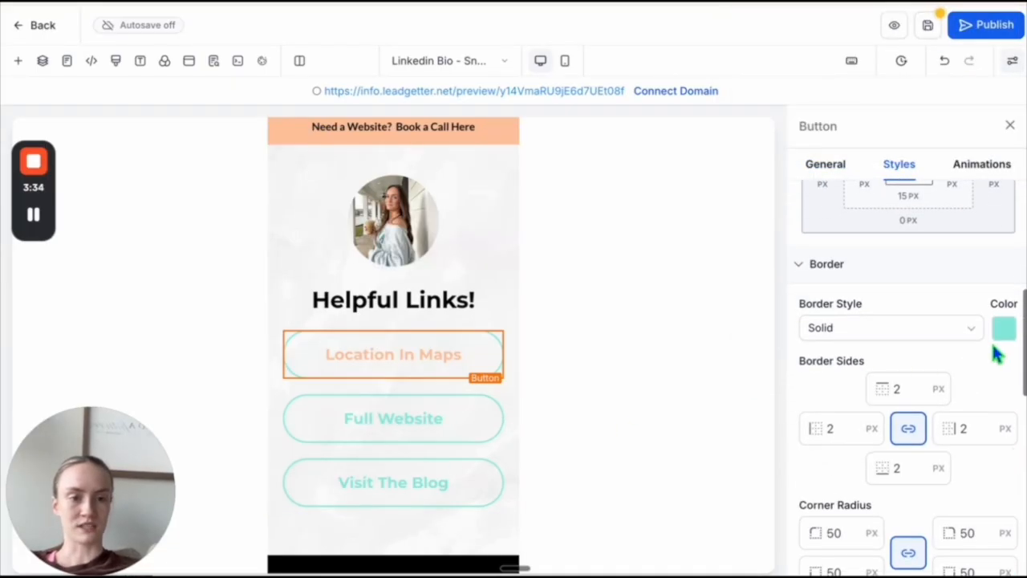
left_click(1008, 335)
left_click(765, 309)
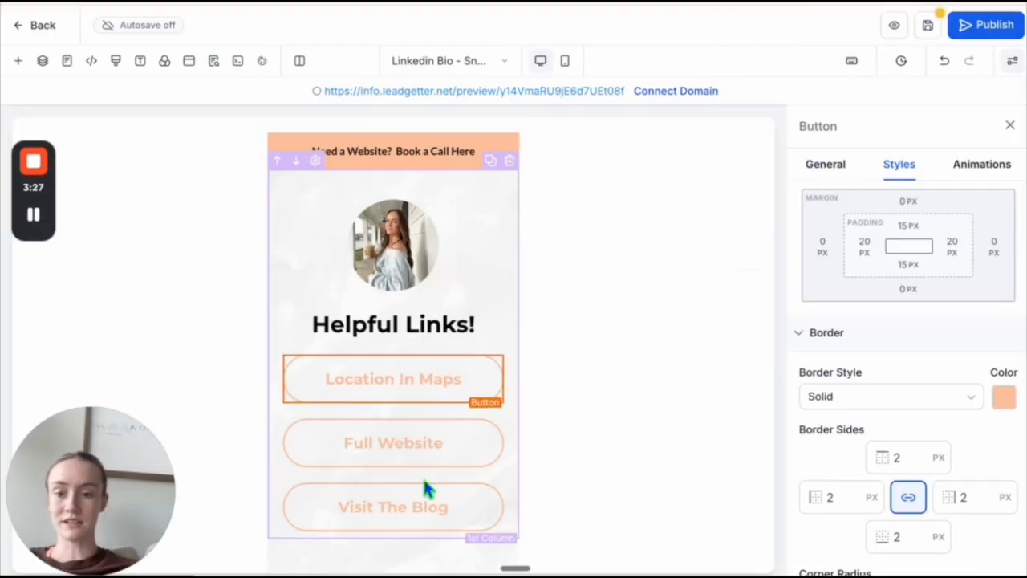
- Search the elements for "div" and add a Divider between the "Helpful Links!" heading and the Location In Maps button
left_click(401, 324)
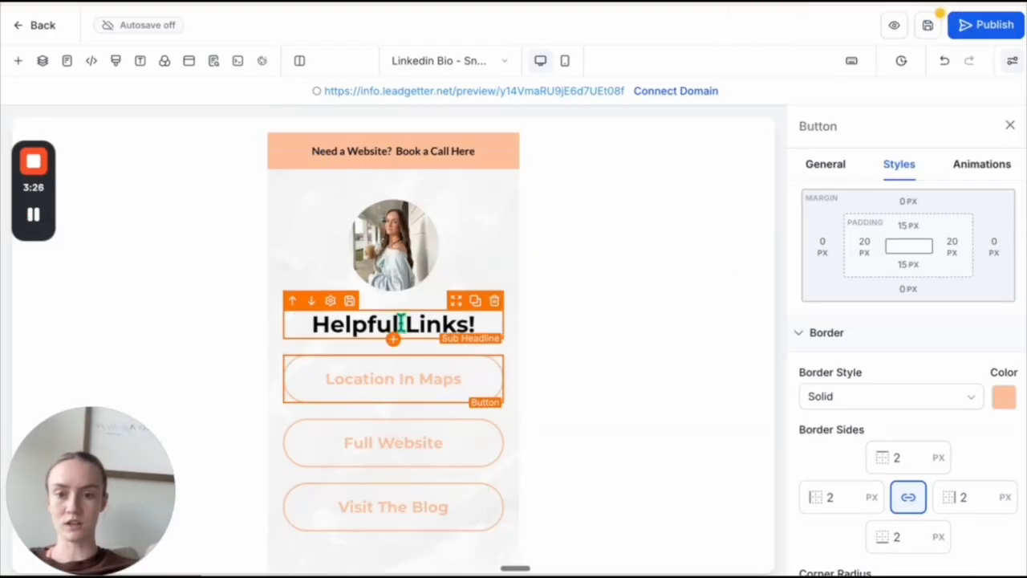
left_click(394, 341)
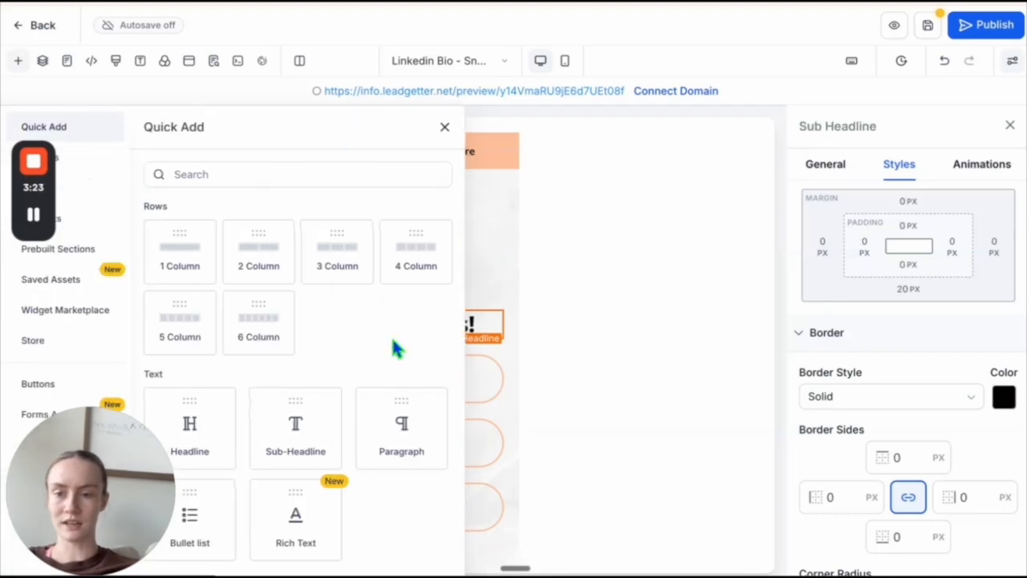
left_click(360, 175)
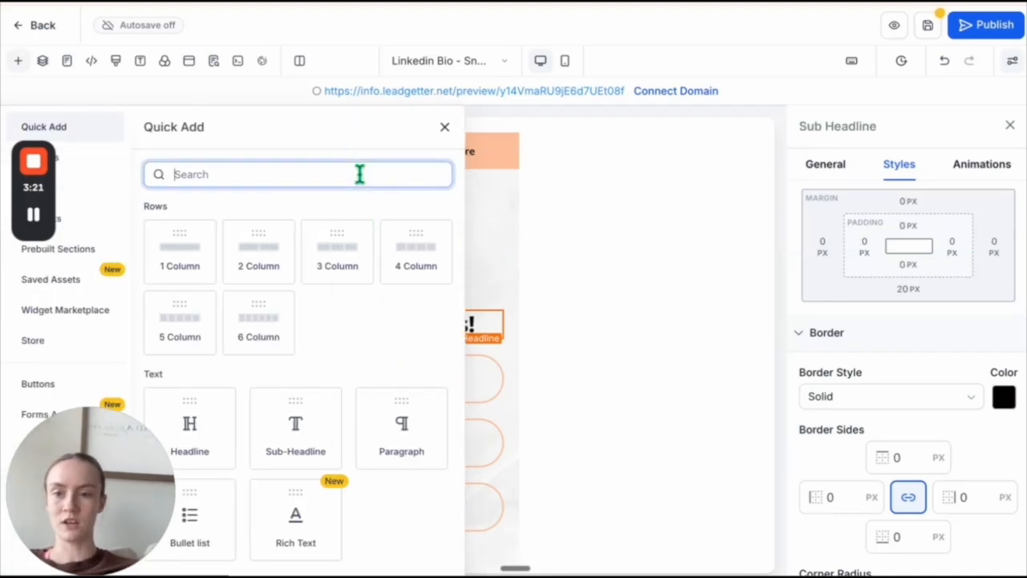
type("div")
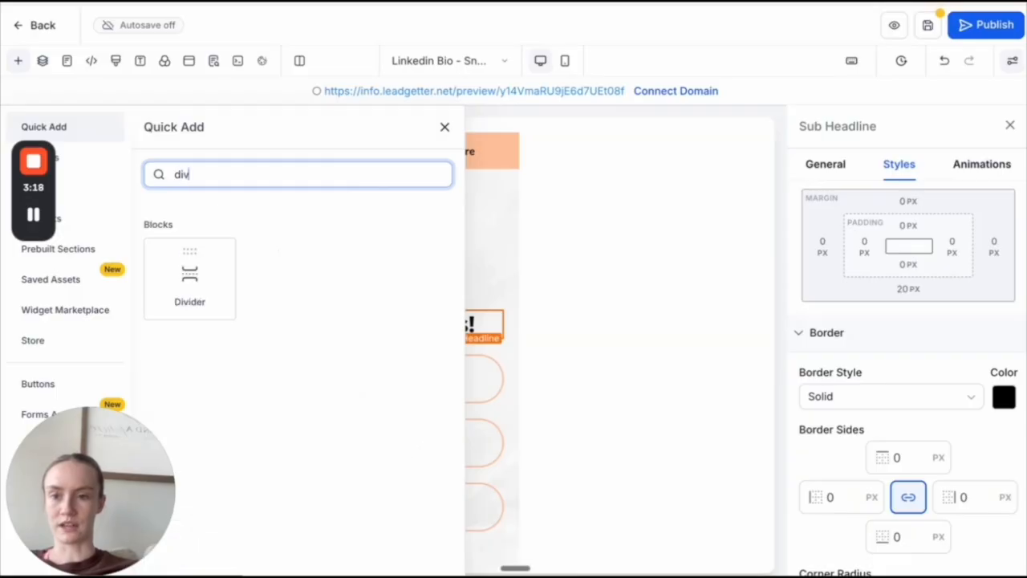
left_click_drag(190, 277, 399, 356)
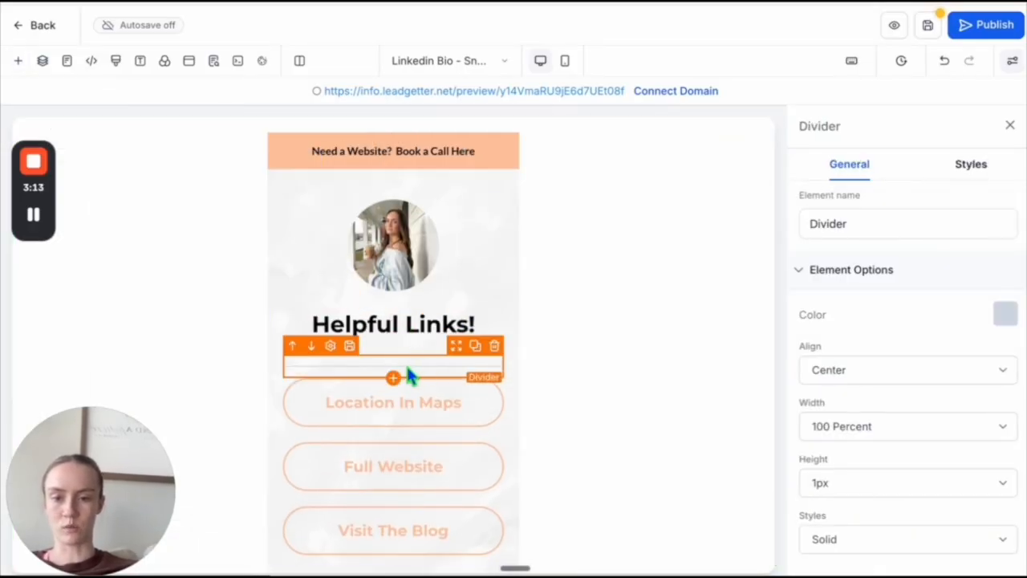
- Set the bottom margin of the "Helpful Links!" sub headline to 0 px
mouse_move(456, 349)
left_mouse_down()
mouse_move(457, 337)
mouse_move(458, 351)
left_mouse_up()
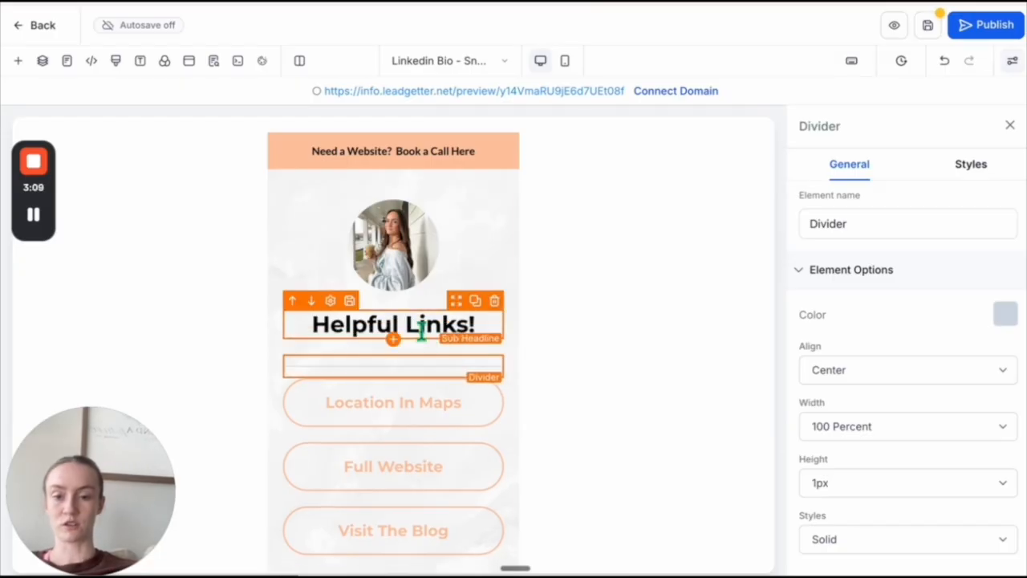
left_click(447, 268)
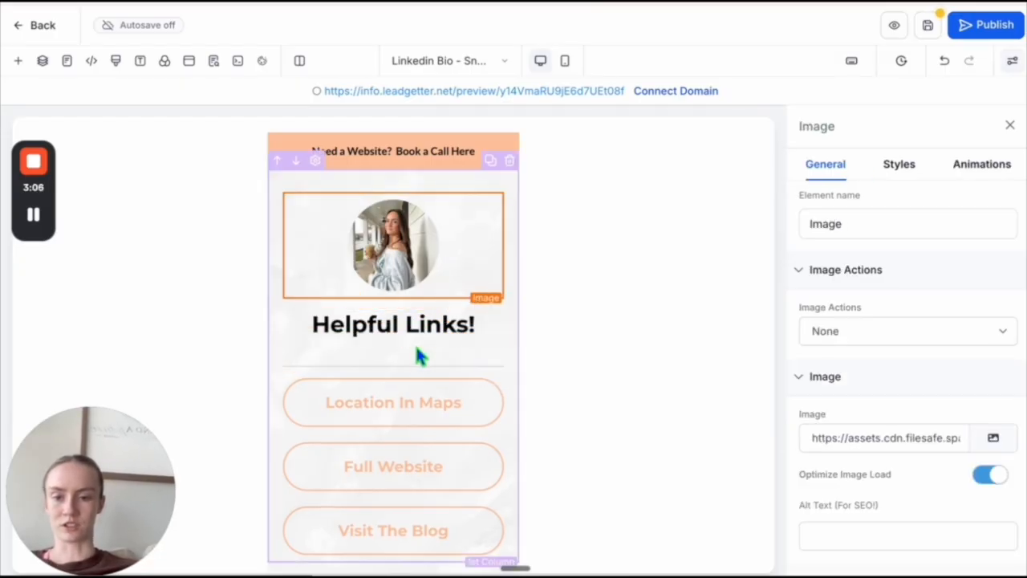
left_click(415, 331)
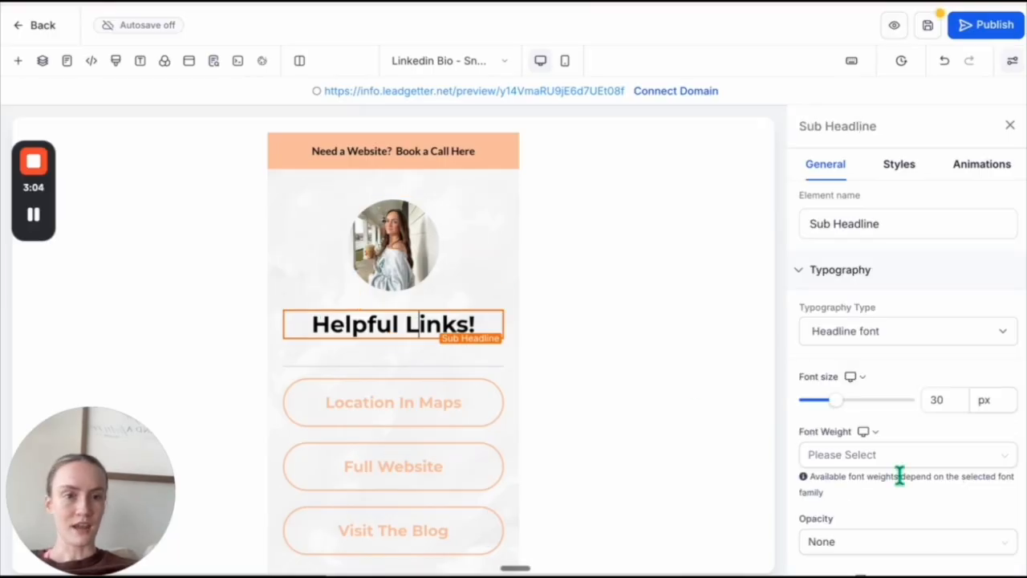
left_click(901, 165)
left_click(905, 333)
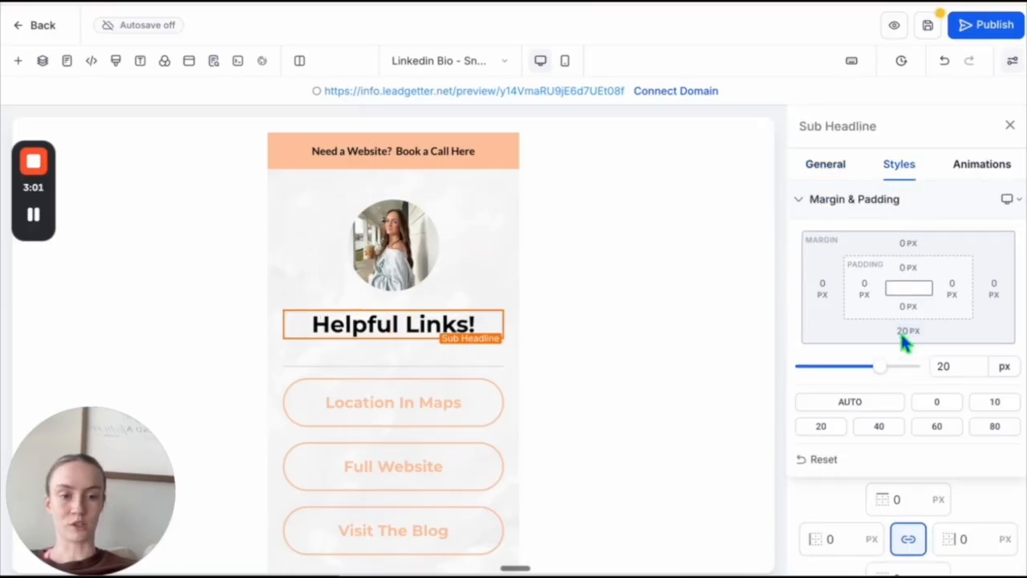
left_click(935, 402)
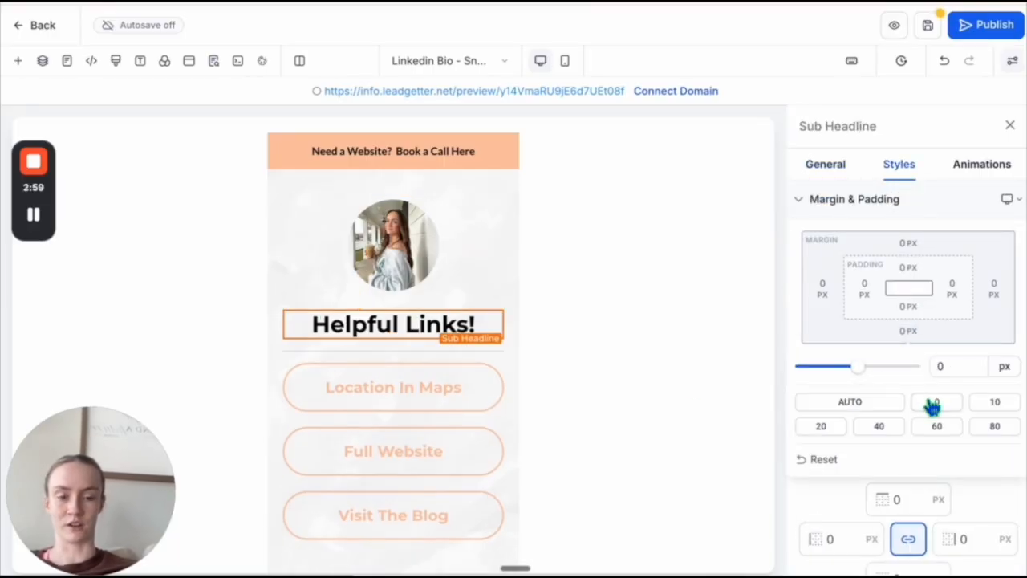
- Set the bottom margin of the divider under the heading to 10 px
left_click(486, 357)
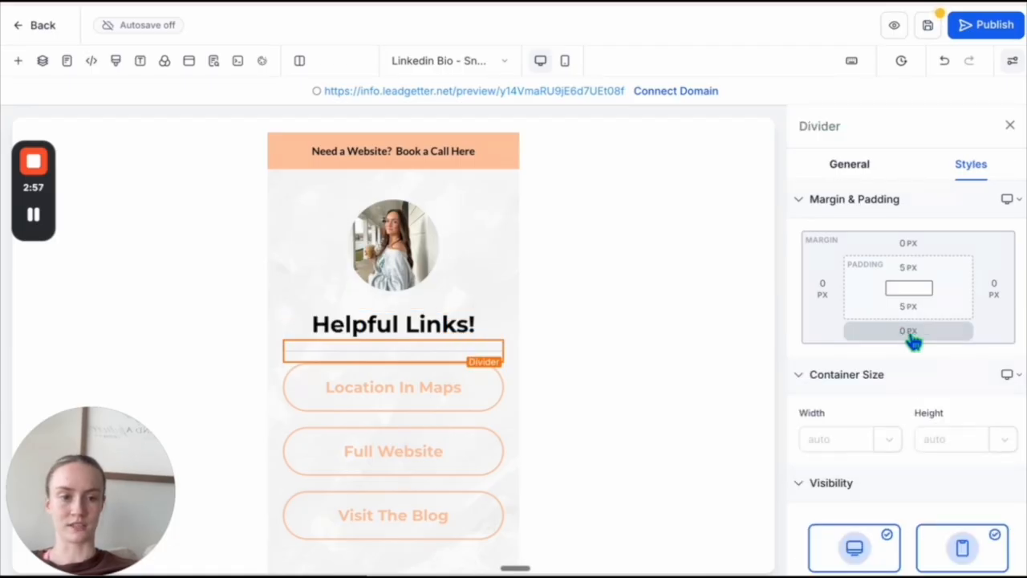
left_click(911, 336)
left_click(996, 404)
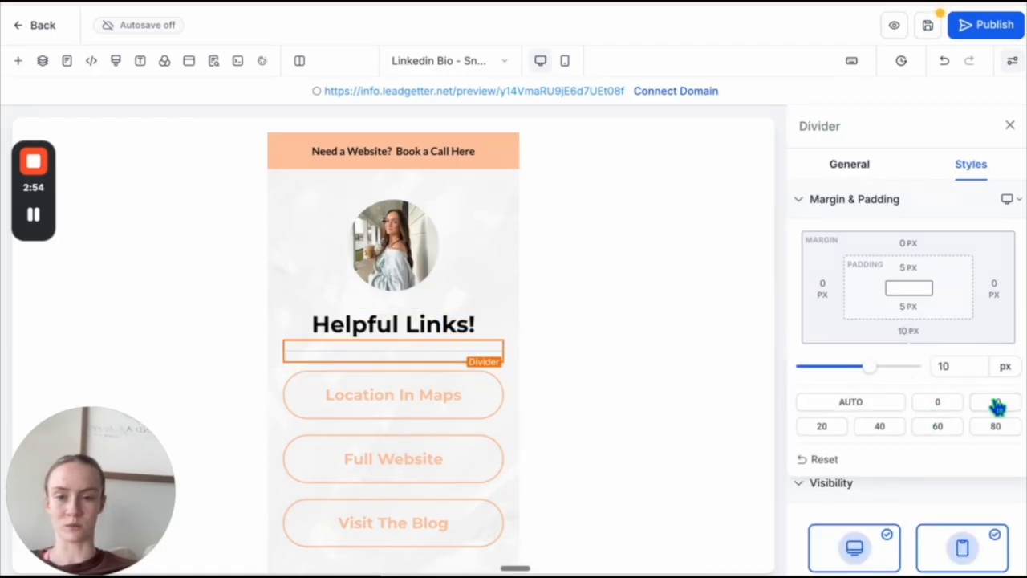
- Set the top padding of the divider under the heading to 0 px
left_click(430, 325)
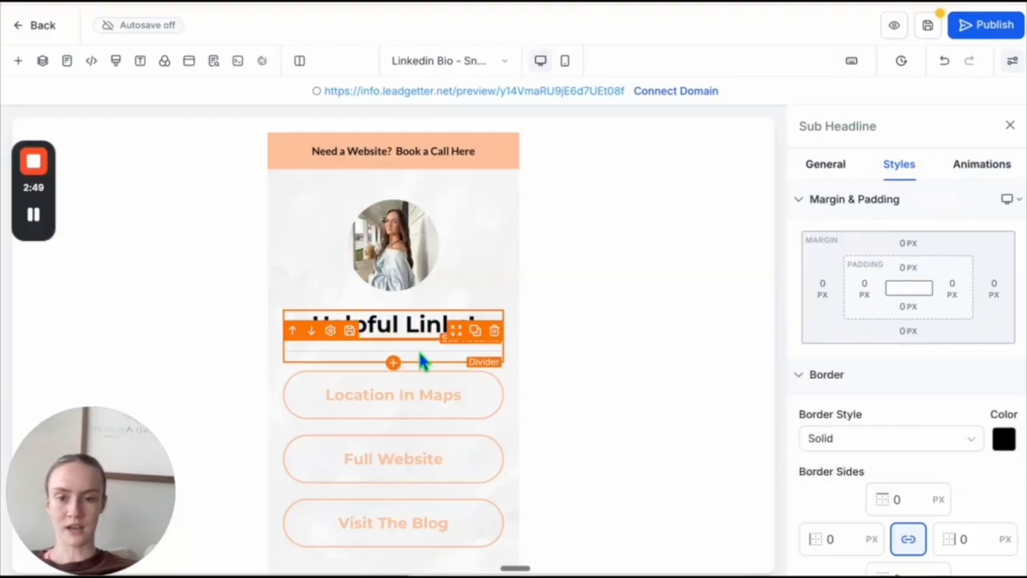
left_click(421, 351)
left_click(908, 269)
left_click(810, 339)
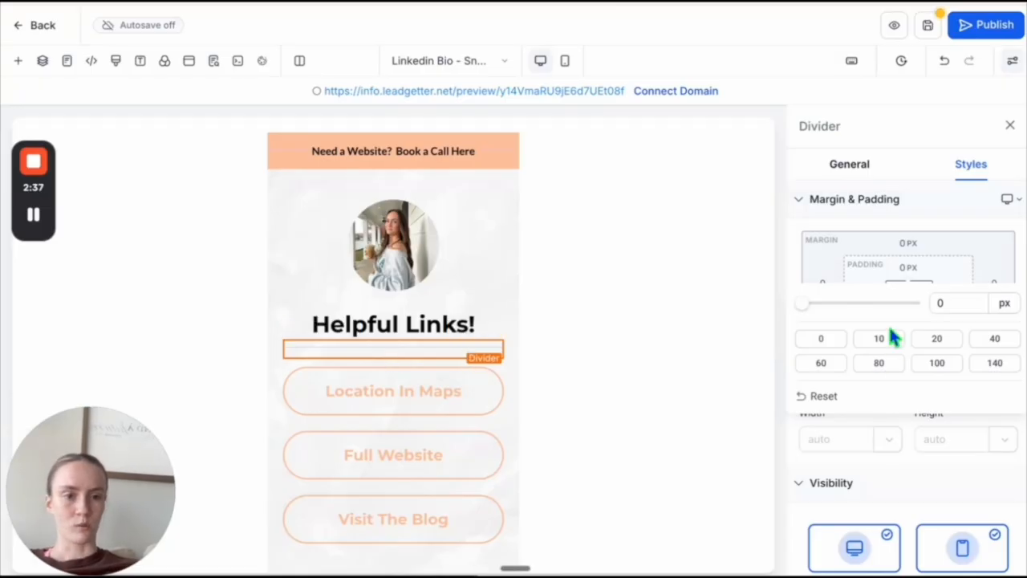
- Set the divider's color to black and its width to 30 Percent
left_click(848, 164)
left_click(1004, 315)
left_click(883, 200)
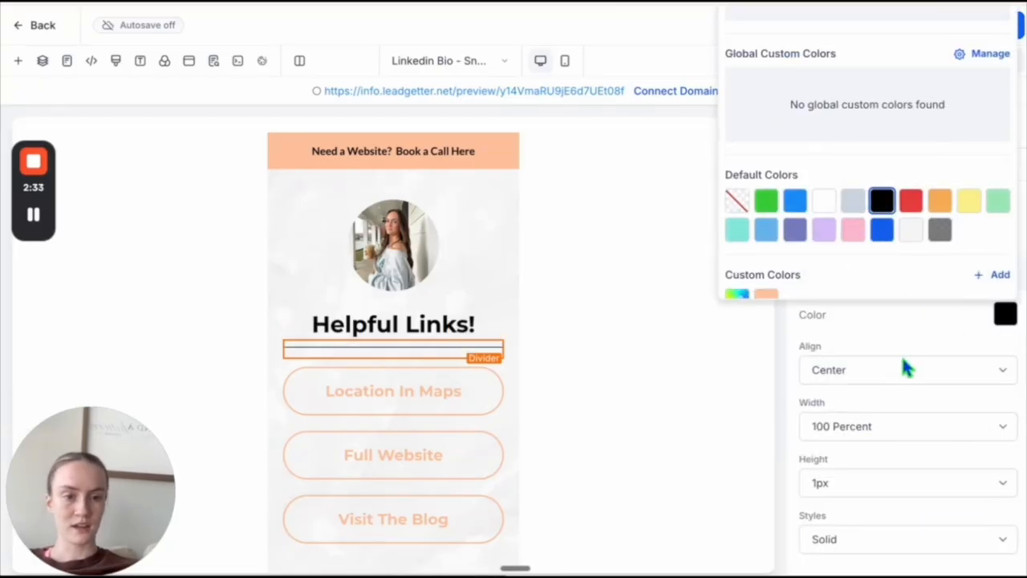
left_click(858, 431)
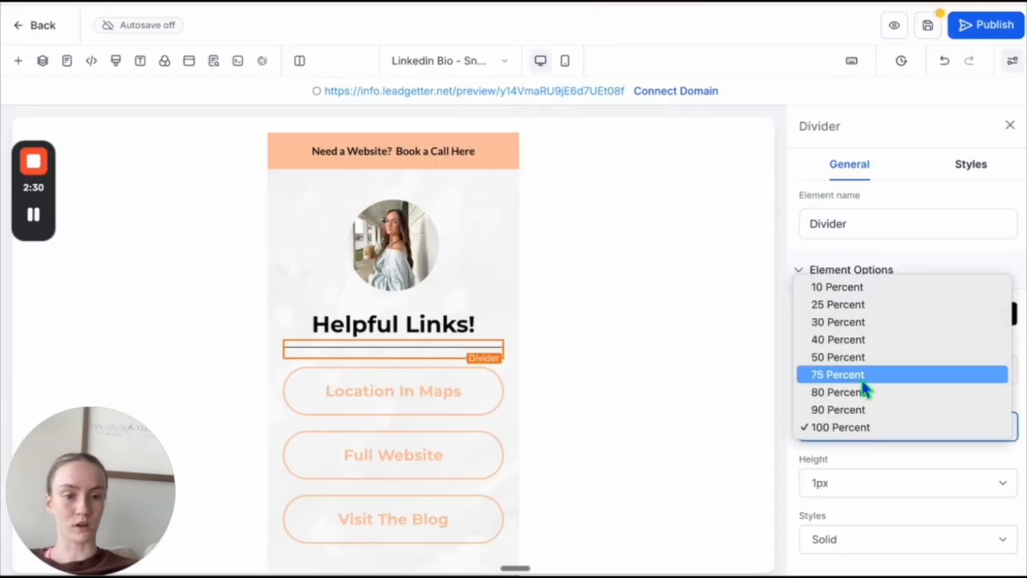
left_click(860, 319)
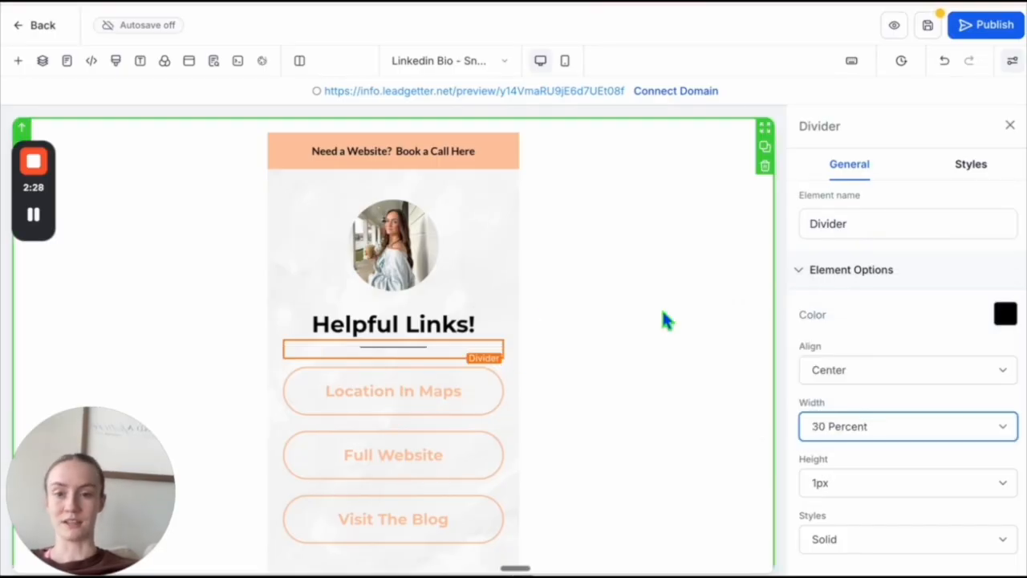
left_click(493, 308)
- Review the My Marketing Agency button's text, sub text, color and icon settings, including its sub text color choices
scroll(497, 305, "down", 1)
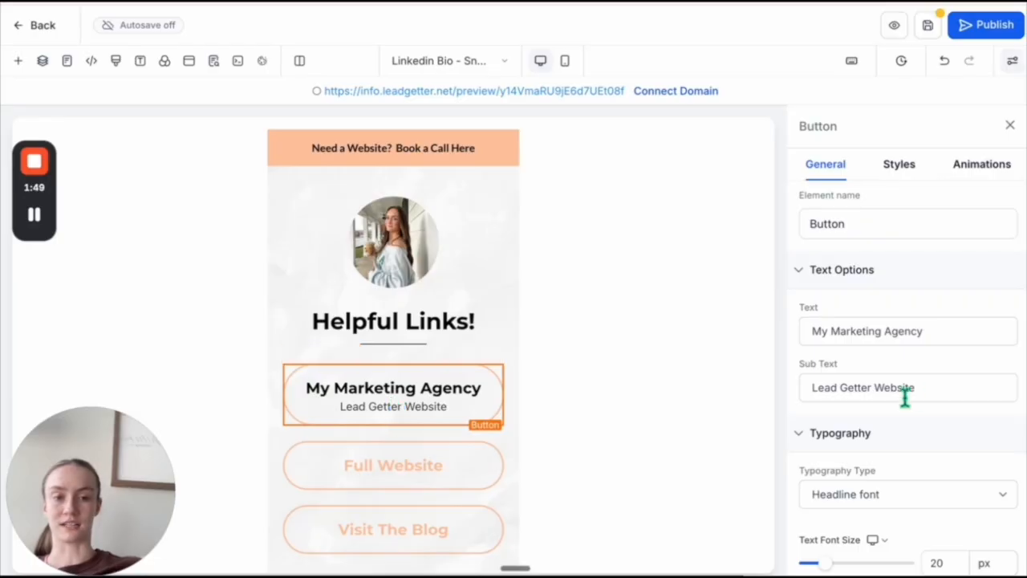
scroll(905, 396, "down", 10)
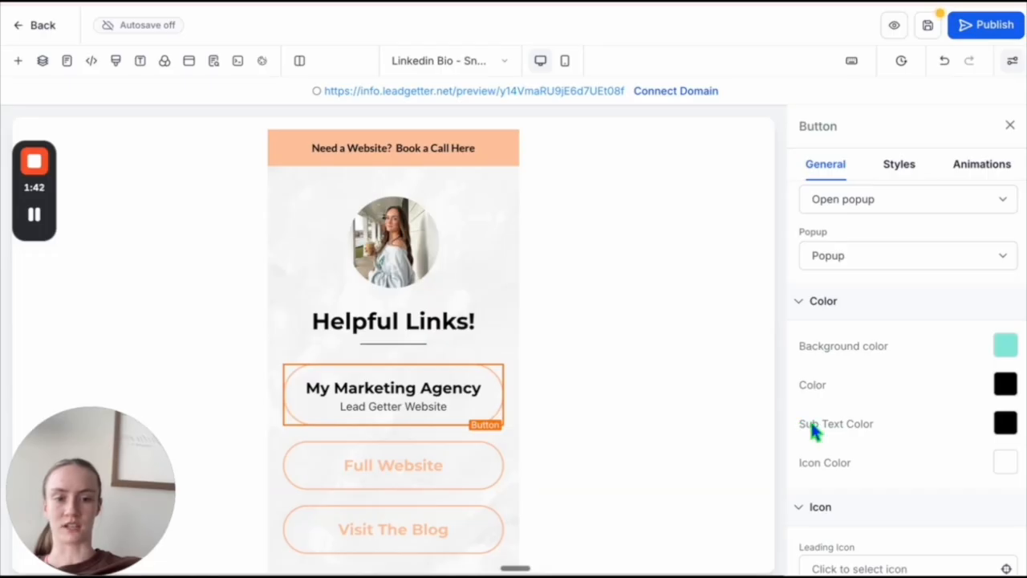
left_click(1005, 424)
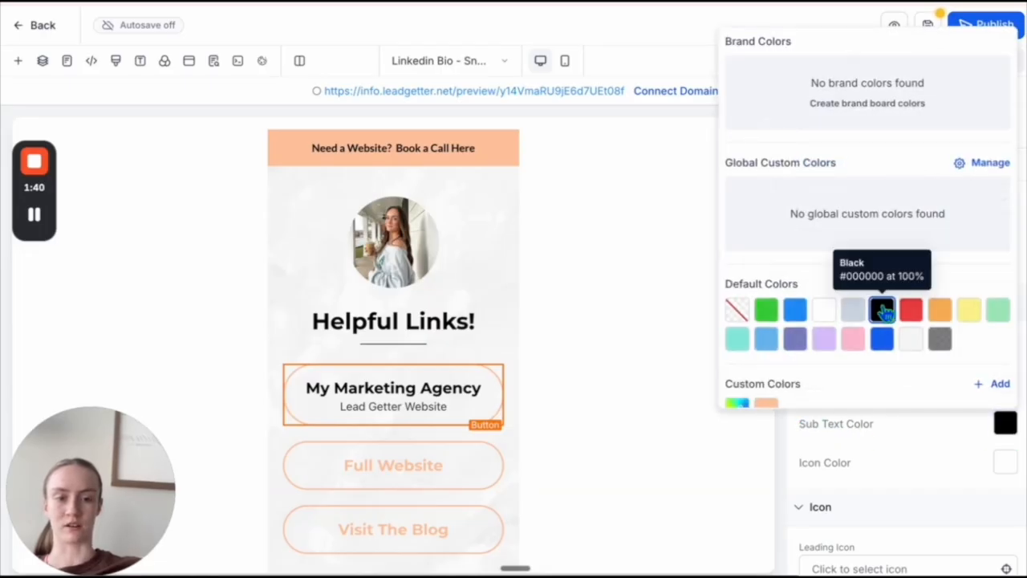
left_click(489, 415)
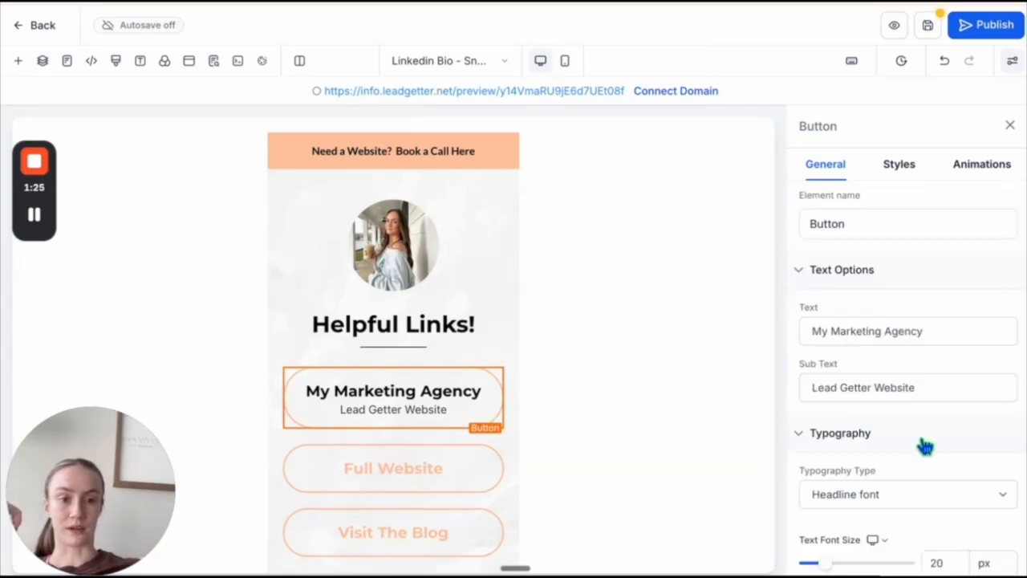
scroll(926, 442, "down", 8)
scroll(924, 444, "down", 5)
mouse_move(26, 223)
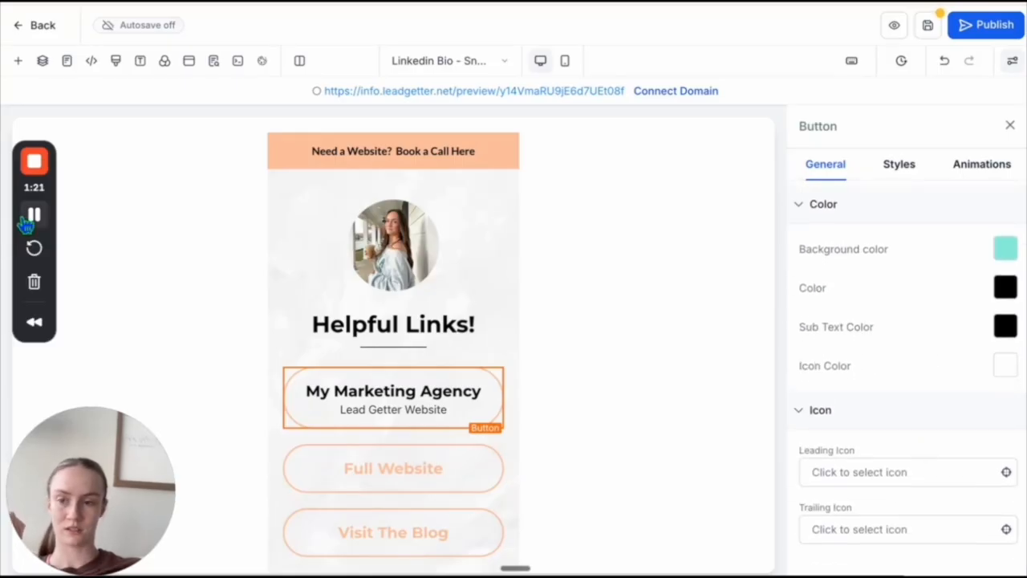
scroll(842, 282, "up", 1)
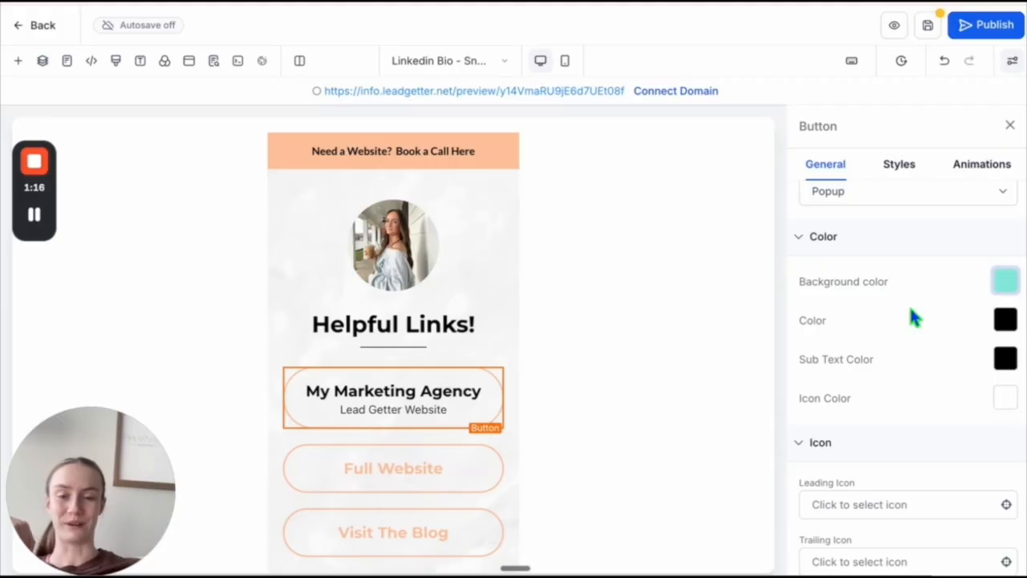
- Add a new Button element above the My Marketing Agency button and set its background to the custom peach color #ffc09a
scroll(488, 458, "down", 2)
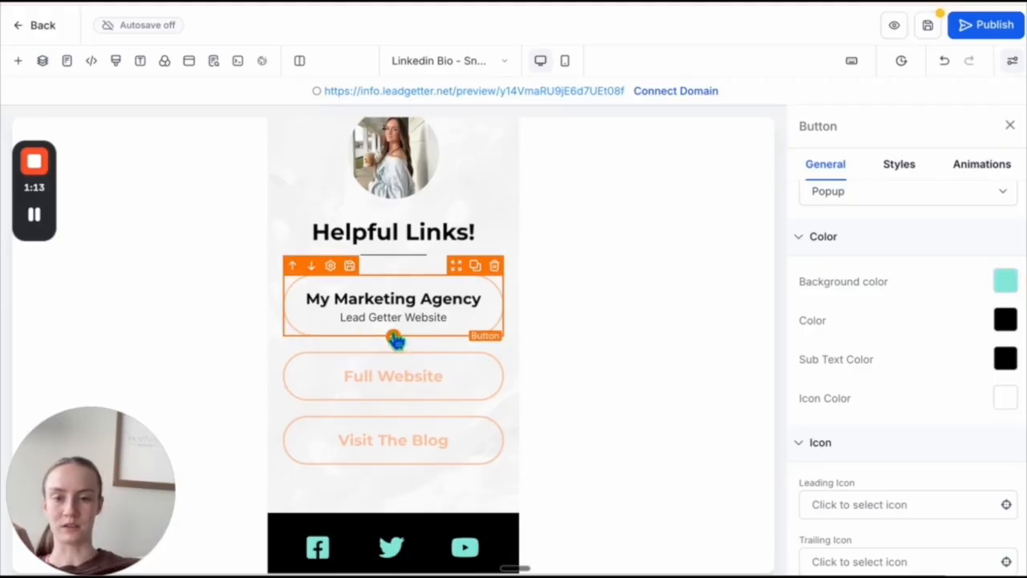
double_click(305, 169)
type("butto")
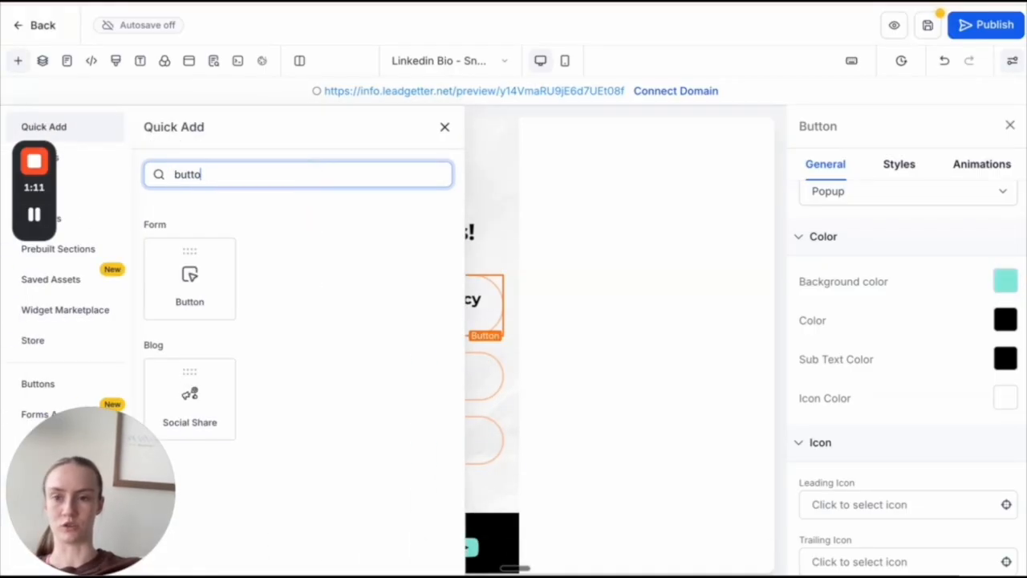
type("n")
left_click_drag(189, 277, 379, 318)
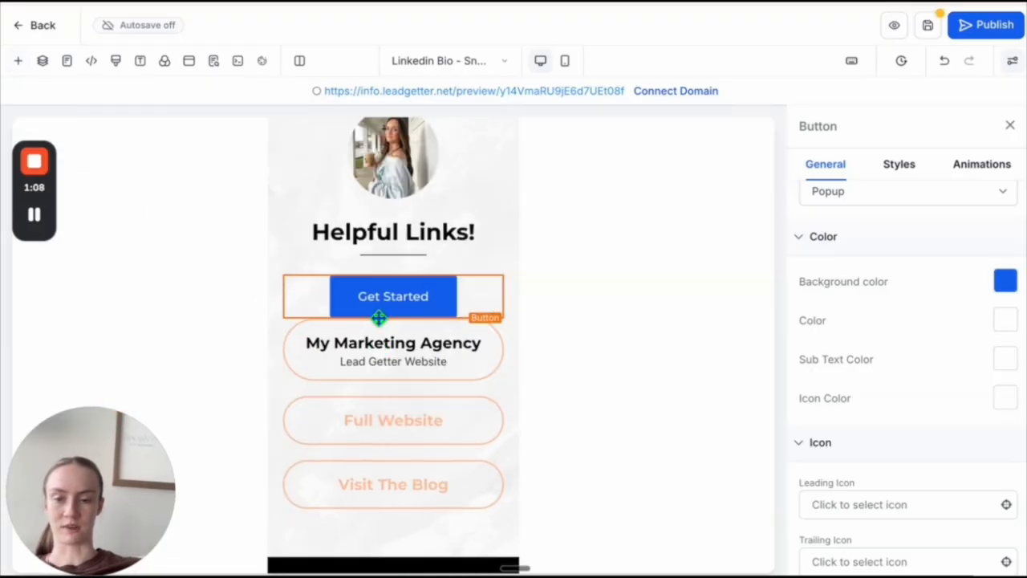
left_click(1004, 281)
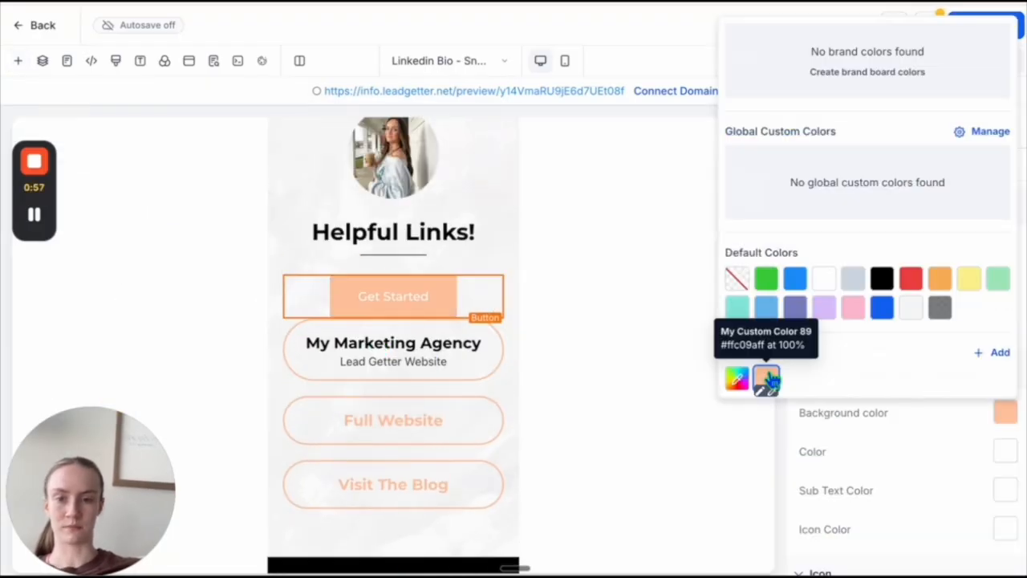
- Copy the text "My Marketing Agency" from the outlined button into the text of the new peach button
left_click(447, 361)
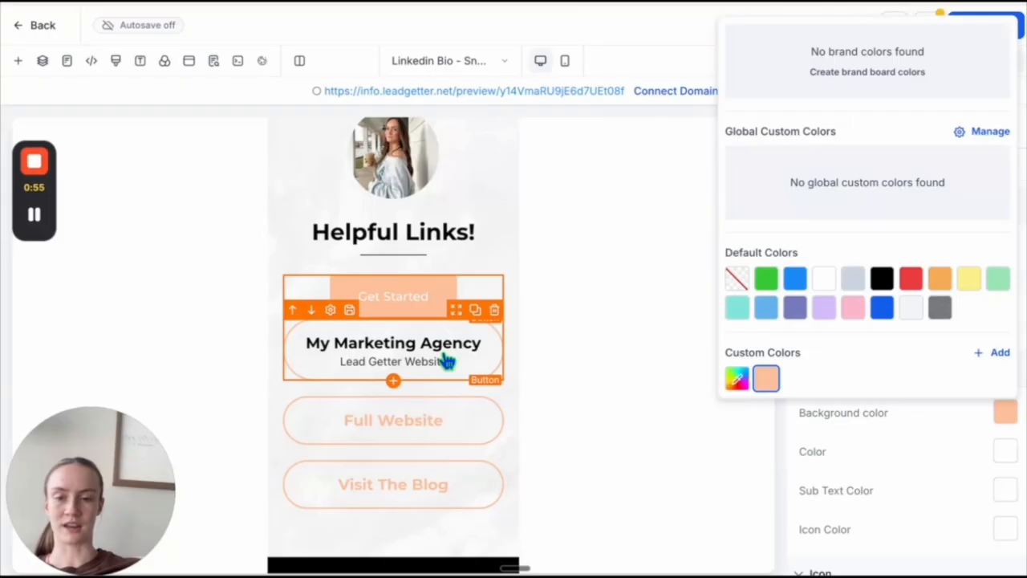
left_click(899, 165)
scroll(869, 351, "down", 6)
left_click(826, 164)
triple_click(864, 326)
key("ctrl+c")
left_click(447, 298)
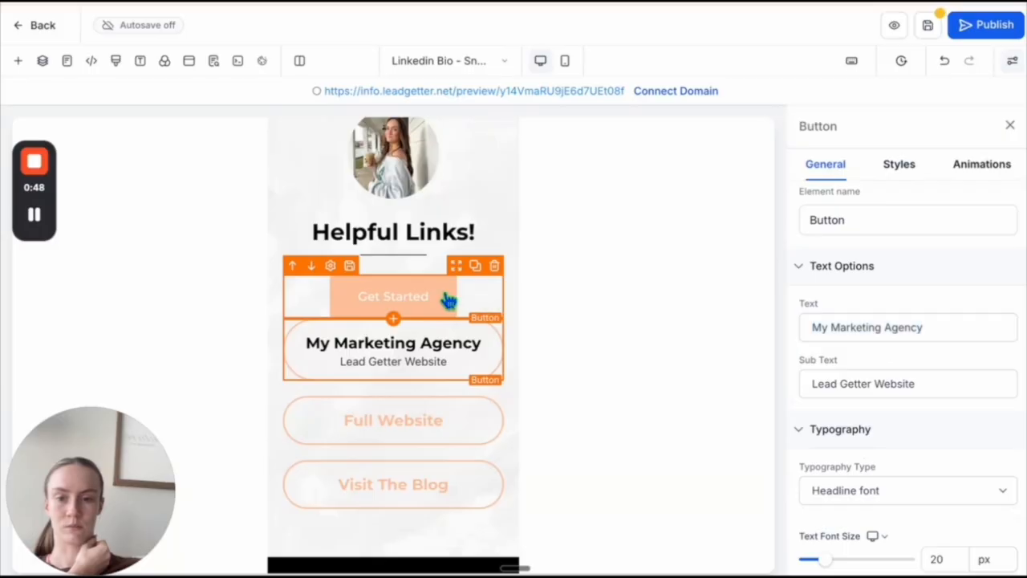
triple_click(830, 326)
key("ctrl+v")
- Copy the sub text "Lead Getter Website" from the outlined button into the new peach button's sub text
left_click(457, 356)
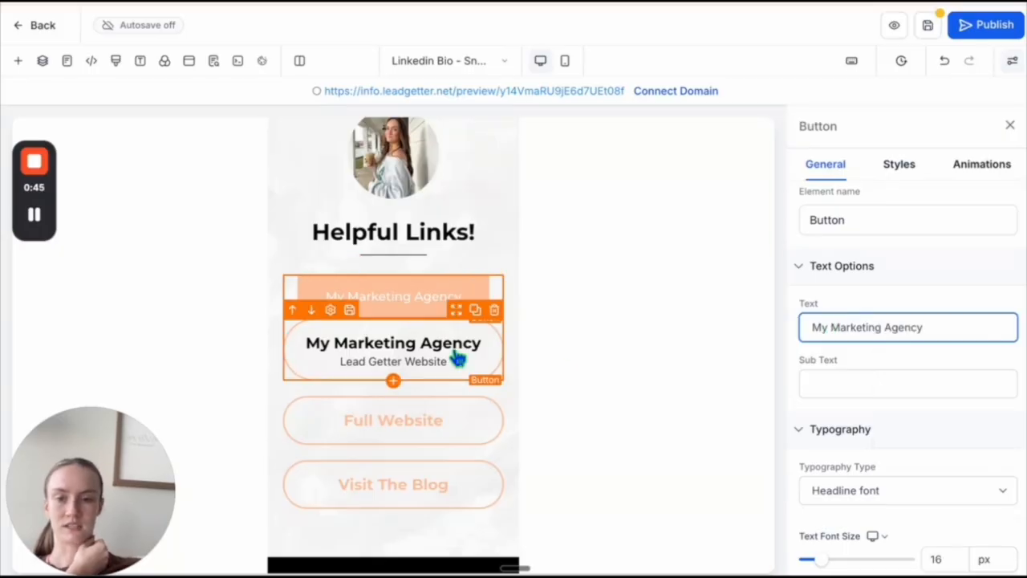
triple_click(848, 383)
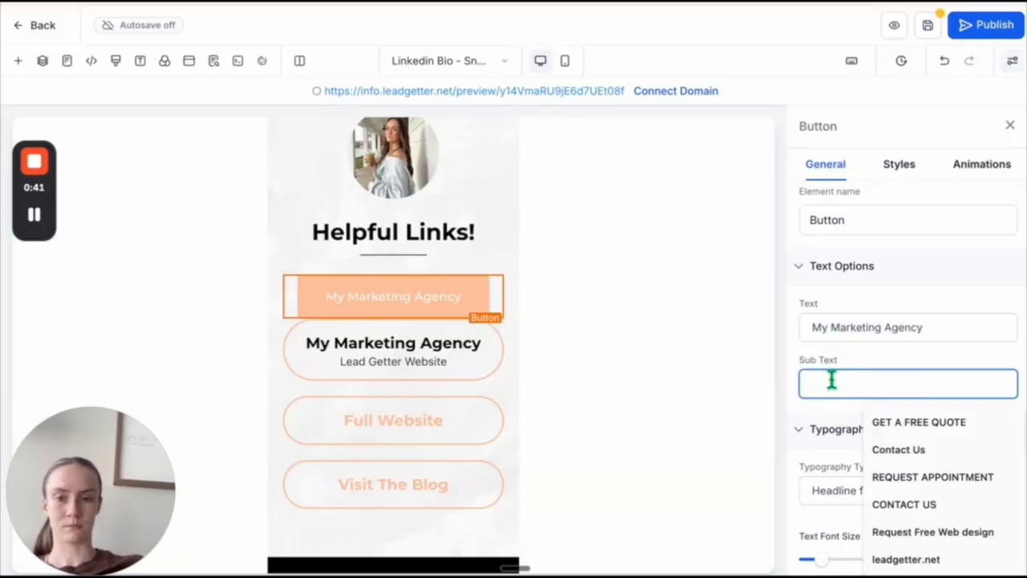
key("ctrl+v")
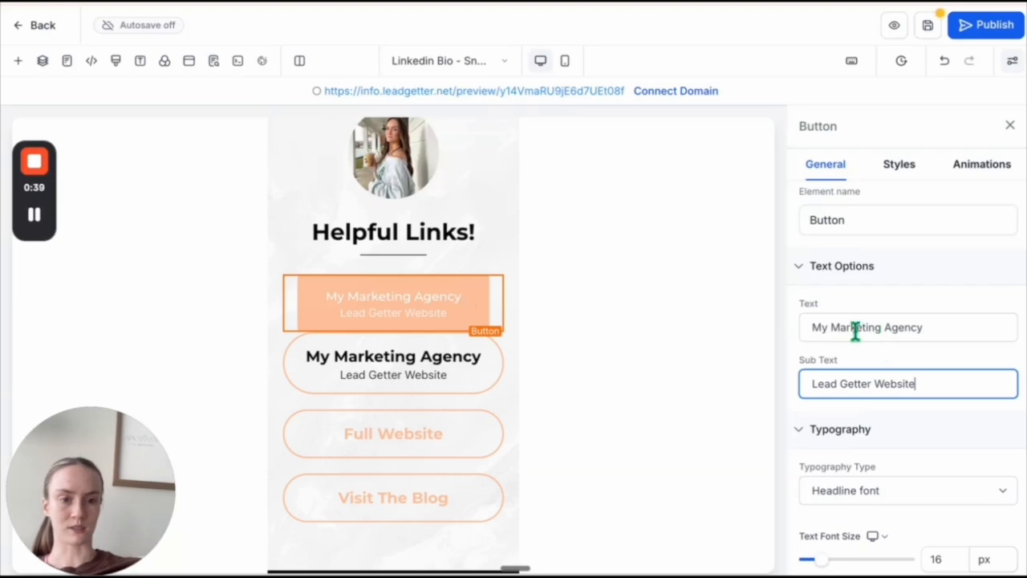
- Set the peach button's text font size to 18 px and its sub text font size to 14 px
scroll(856, 332, "down", 3)
left_click_drag(827, 448, 828, 447)
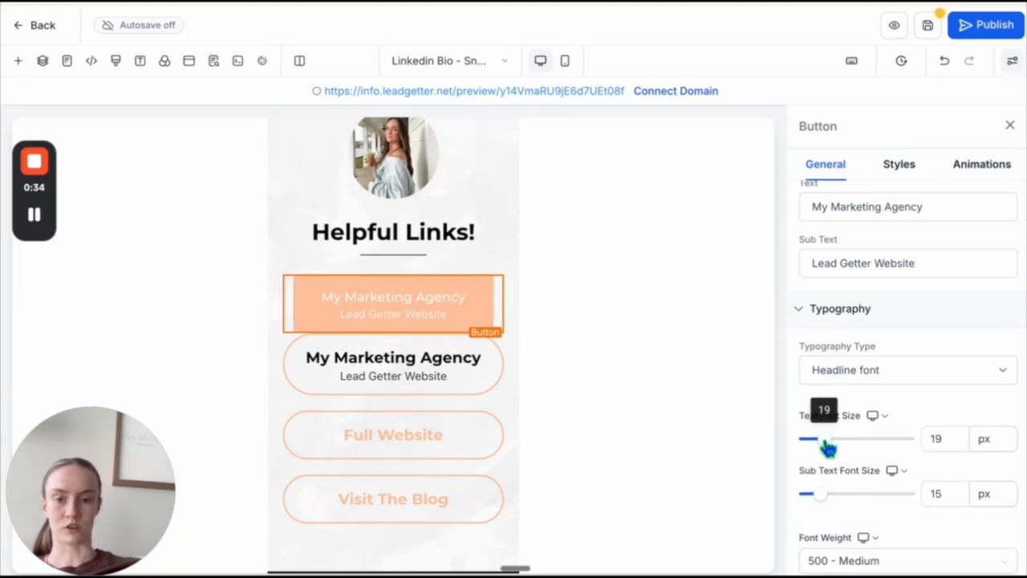
mouse_move(822, 501)
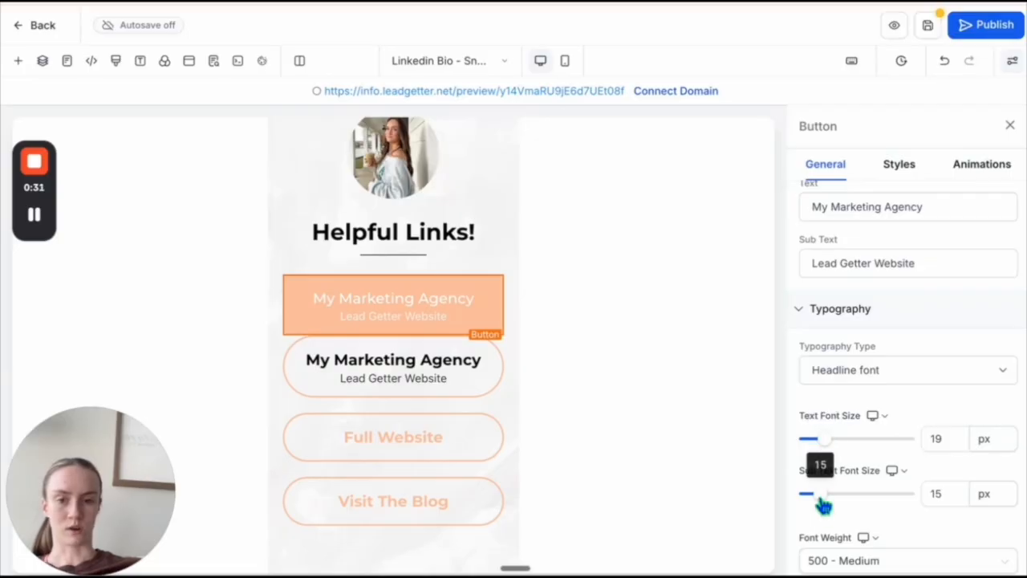
mouse_move(831, 444)
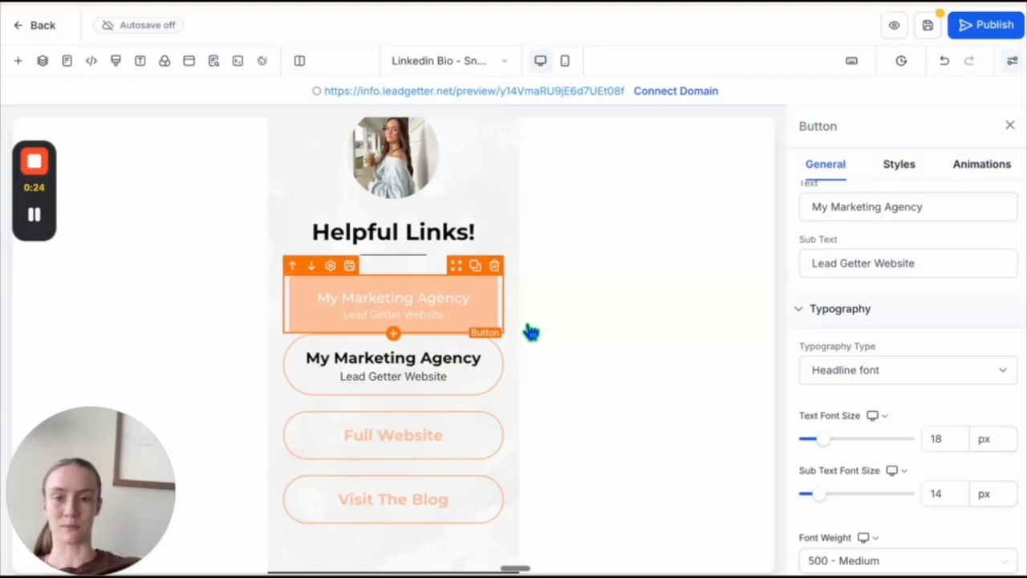
- Set the peach button's text and sub text colors to black, and delete the outlined My Marketing Agency button
scroll(959, 468, "down", 7)
scroll(956, 456, "down", 2)
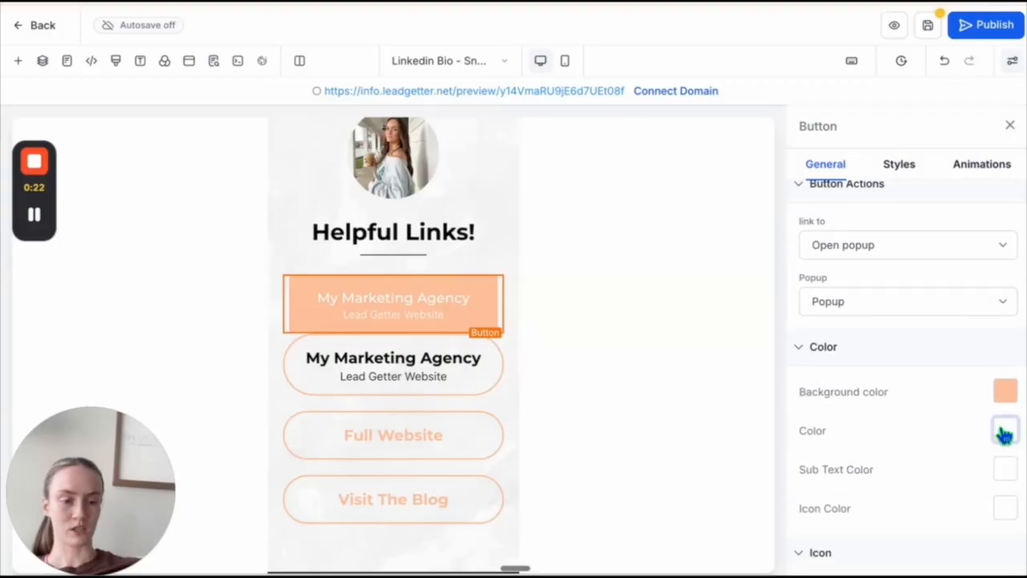
left_click(1004, 433)
left_click(880, 314)
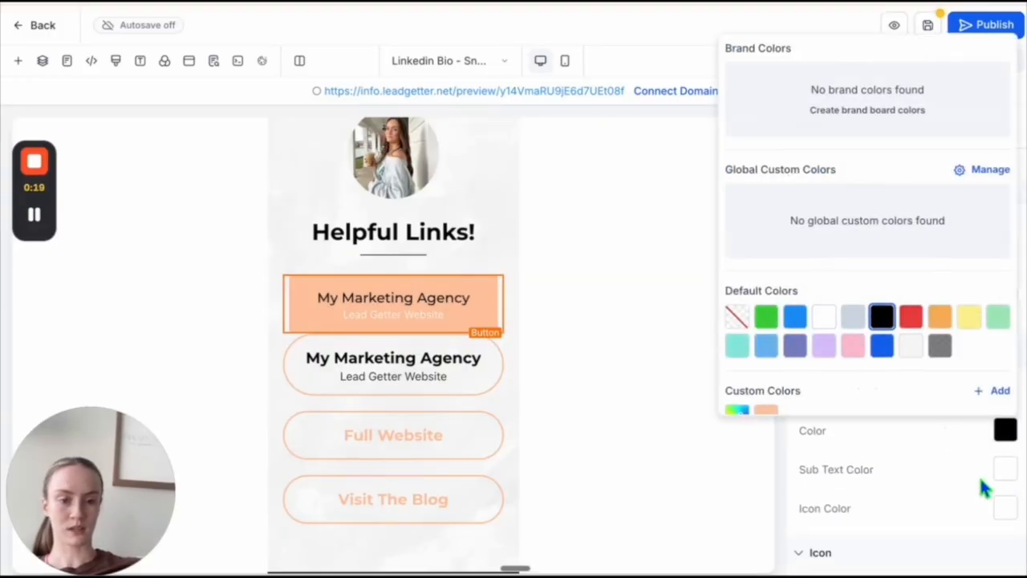
left_click(1009, 474)
left_click(882, 356)
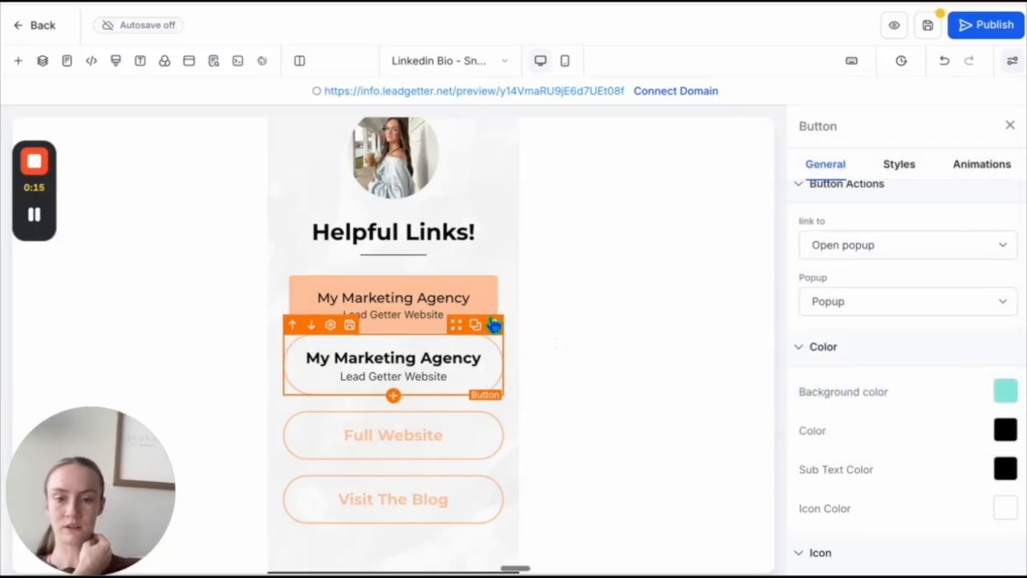
left_click(494, 324)
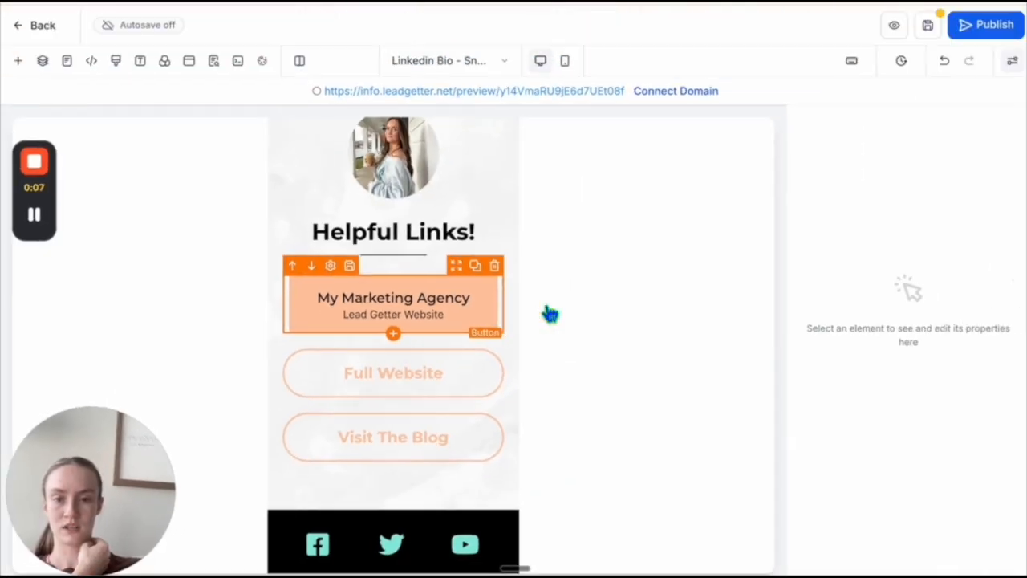
- Set the peach My Marketing Agency button's border color to the custom peach color
left_click(453, 320)
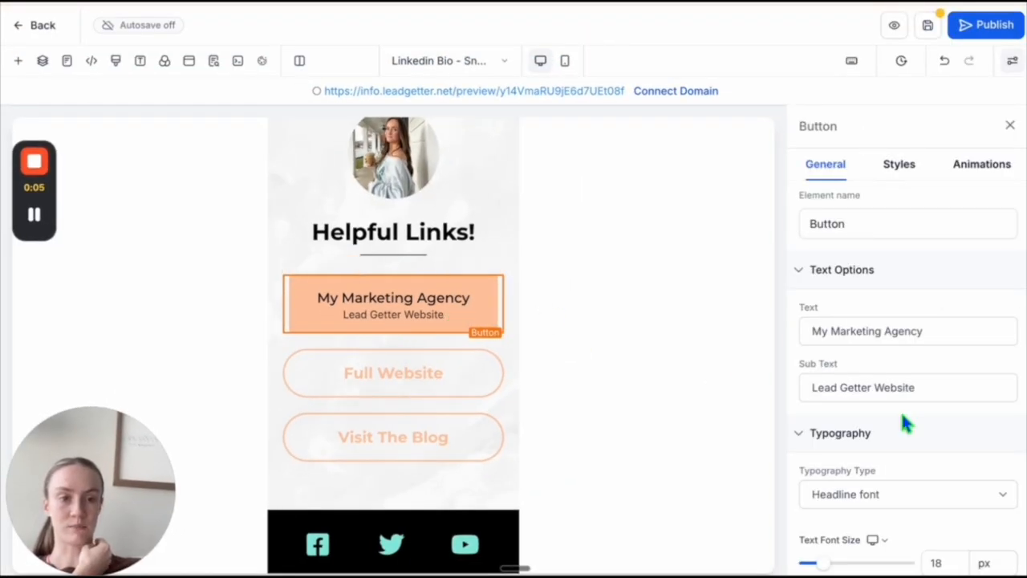
left_click(897, 164)
scroll(863, 414, "down", 4)
scroll(859, 400, "down", 1)
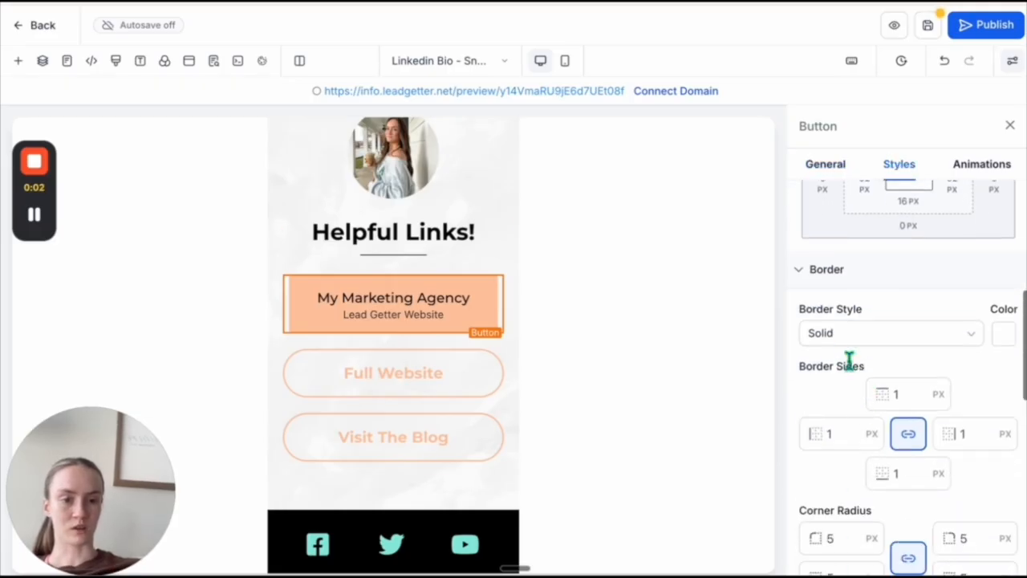
left_click(1004, 327)
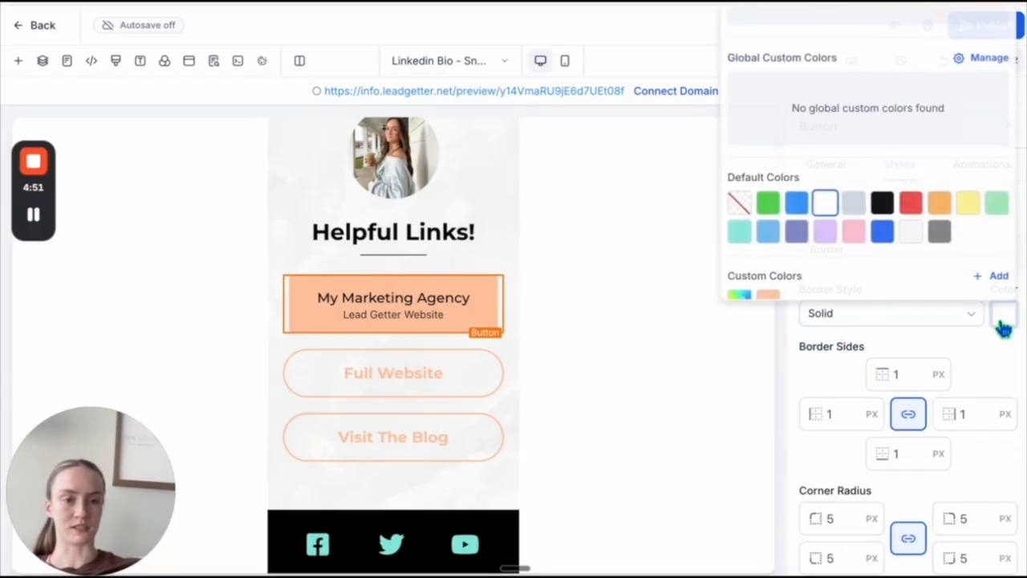
left_click(766, 298)
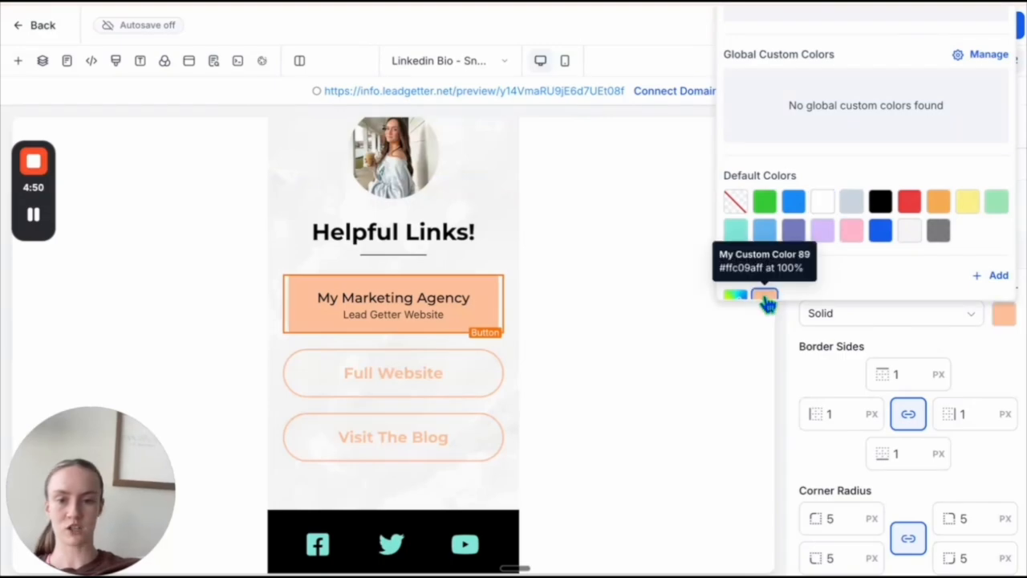
left_click(814, 375)
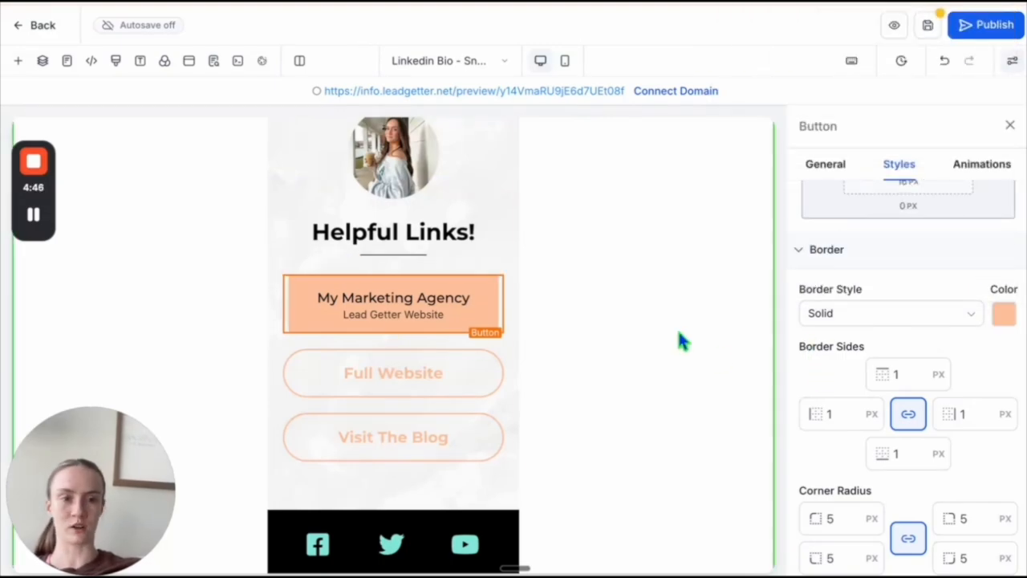
- Set the peach button's left and right padding to 20 px and its top and bottom padding to 10 px
scroll(878, 367, "down", 1)
scroll(878, 362, "up", 4)
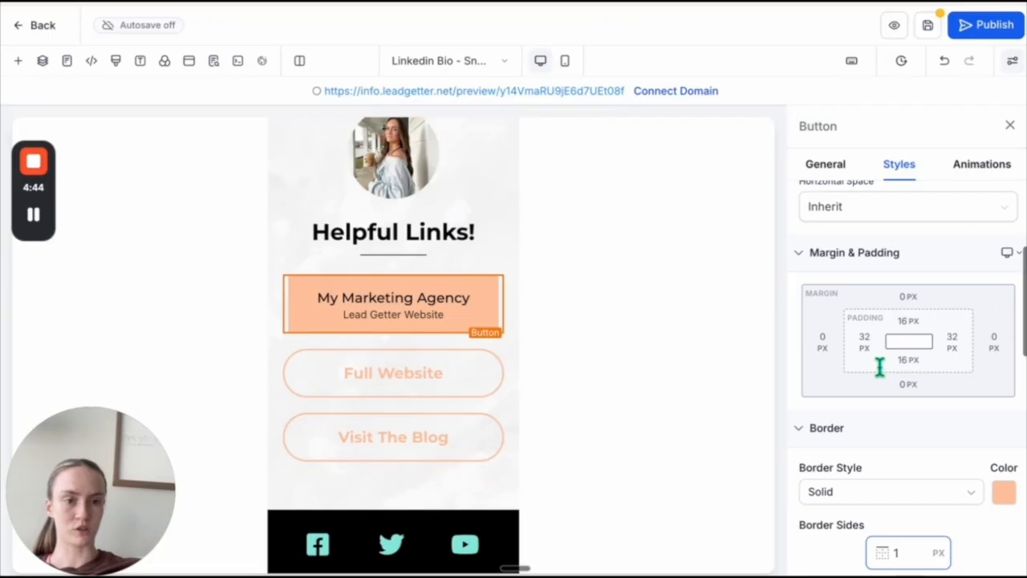
left_click(866, 343)
left_click(891, 422)
left_click(952, 342)
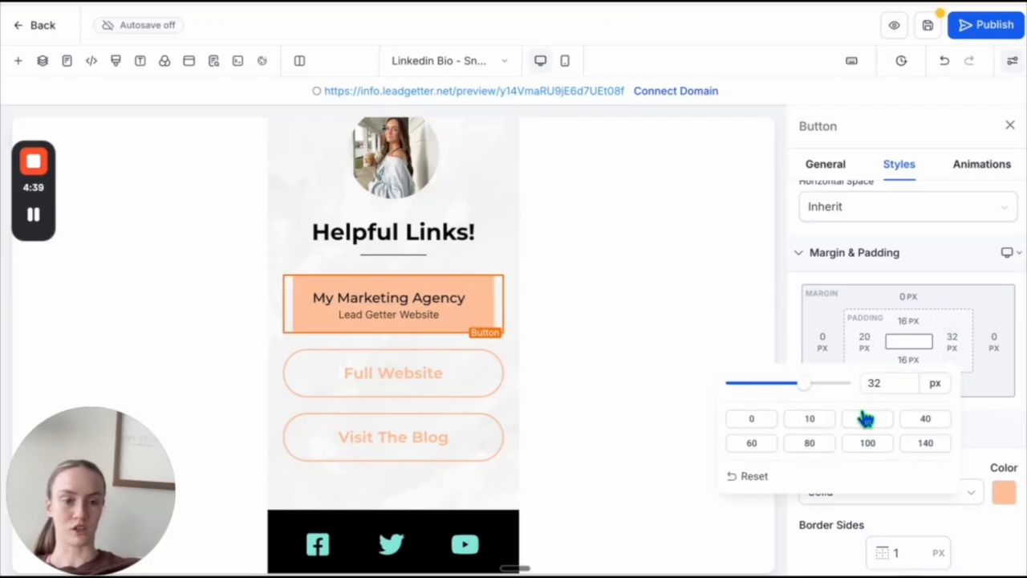
left_click(868, 418)
left_click(907, 325)
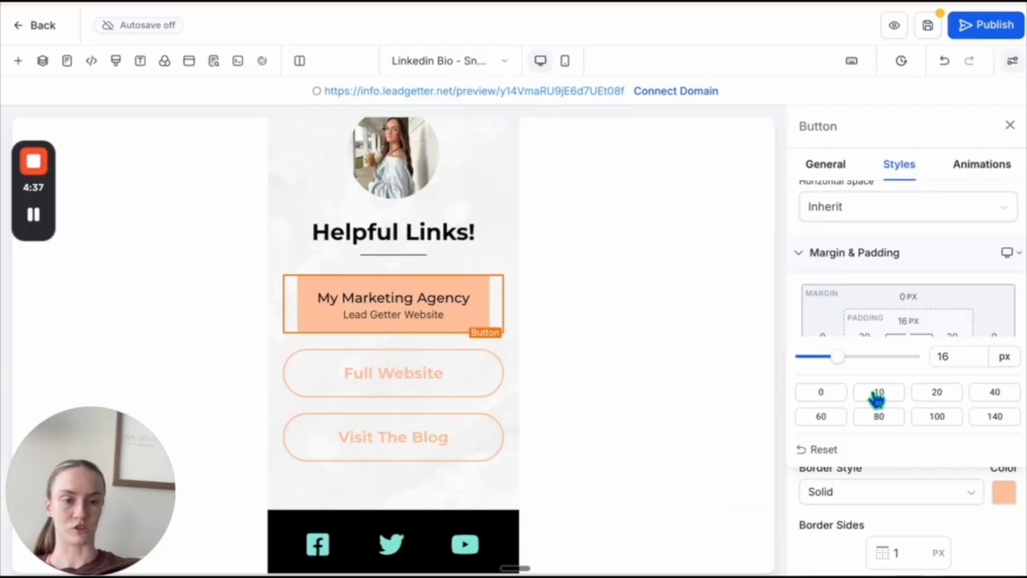
left_click(878, 393)
left_click(907, 360)
left_click(883, 434)
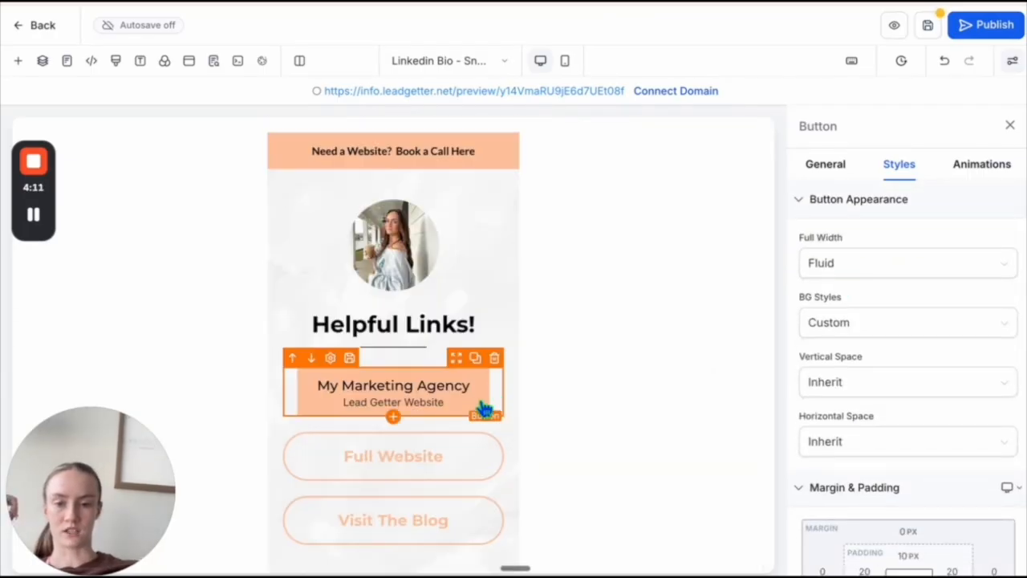
- Add an outer box shadow to the peach My Marketing Agency button
scroll(891, 399, "down", 5)
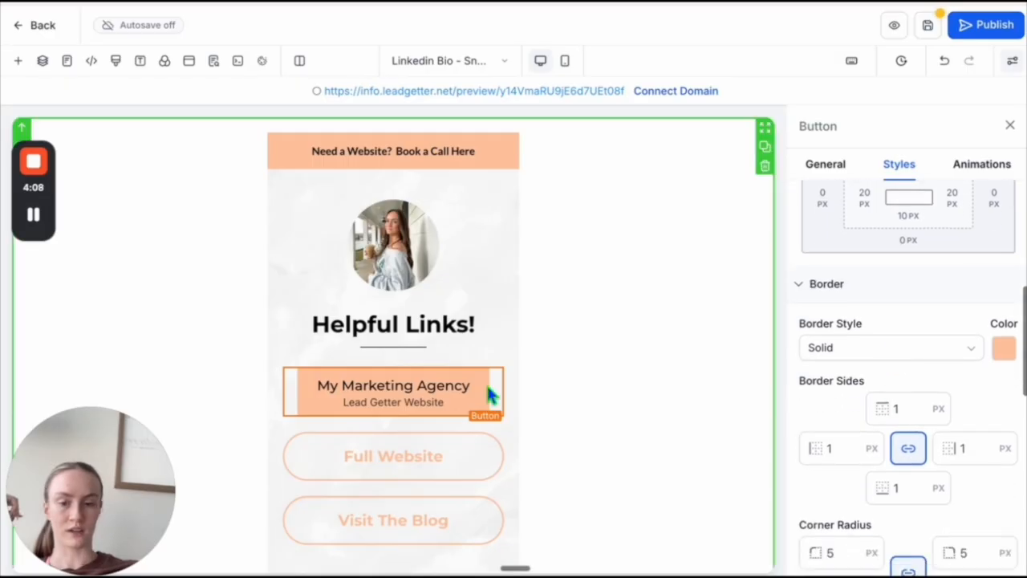
scroll(902, 316, "down", 10)
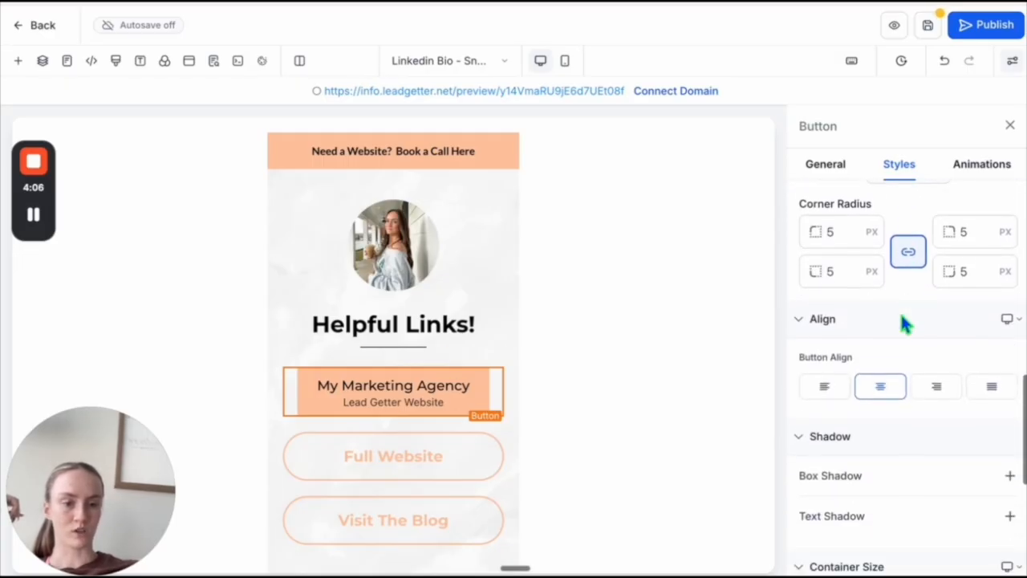
scroll(901, 321, "up", 3)
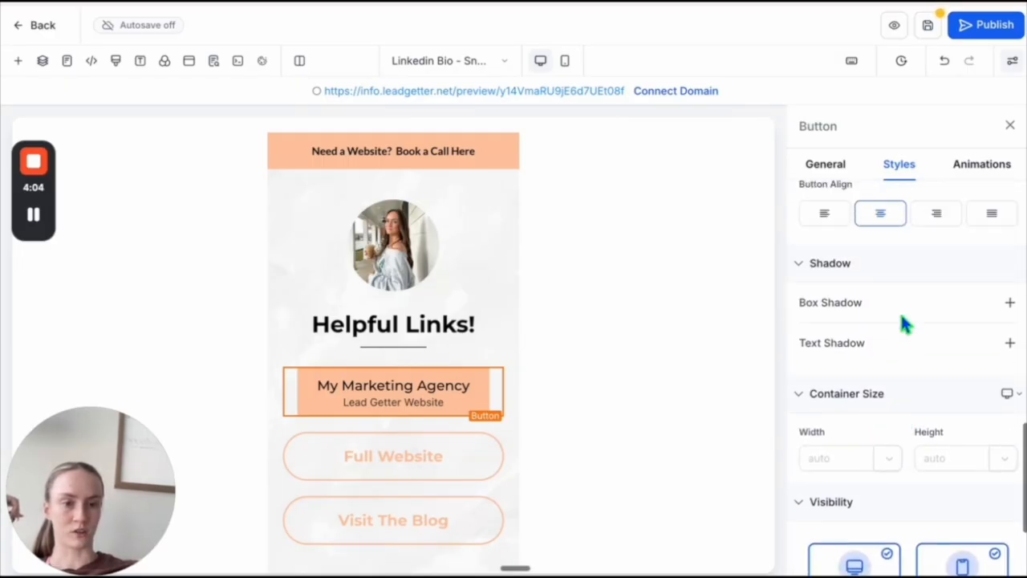
left_click(1010, 303)
left_click(952, 338)
scroll(952, 344, "down", 2)
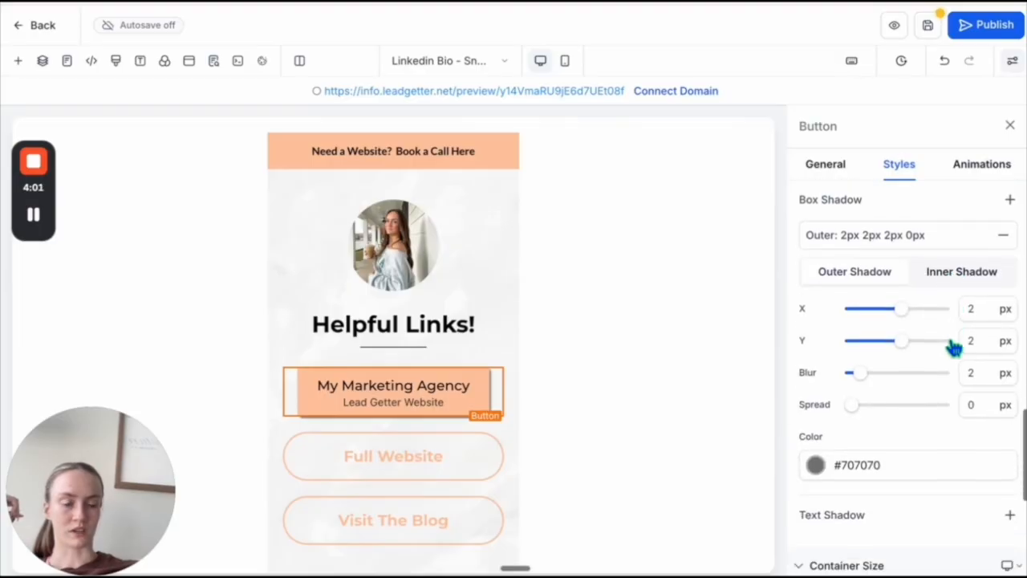
- Change the box shadow color to the darker, semi-transparent gray #25252542
left_click(817, 427)
left_click_drag(732, 287, 730, 321)
left_click_drag(881, 371, 770, 381)
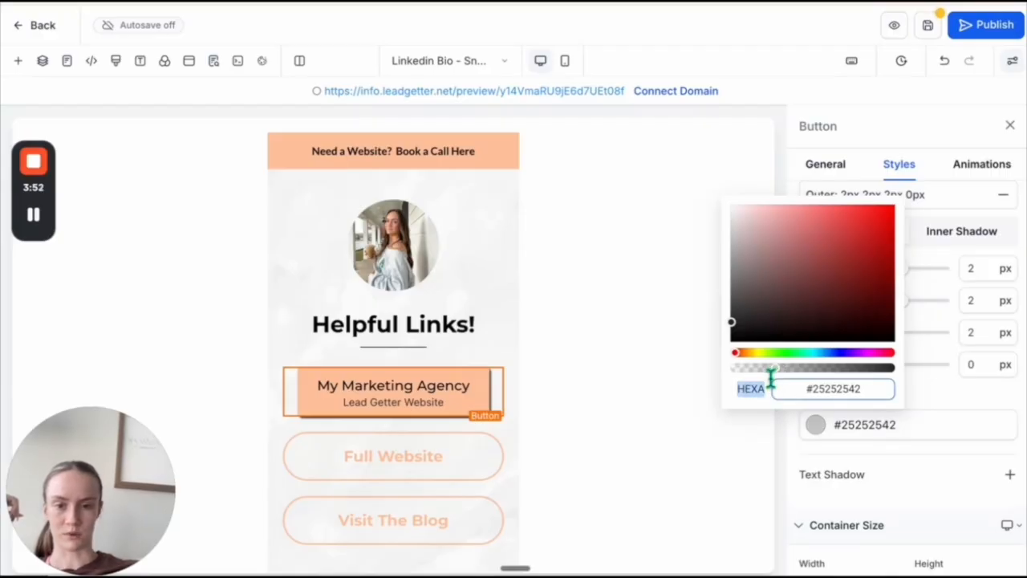
left_click(951, 391)
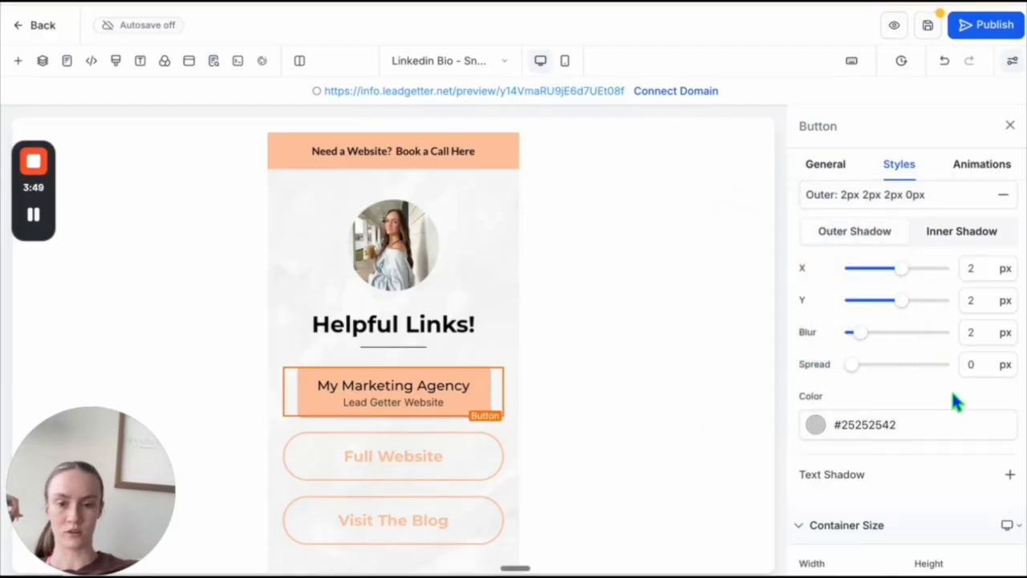
left_click(508, 339)
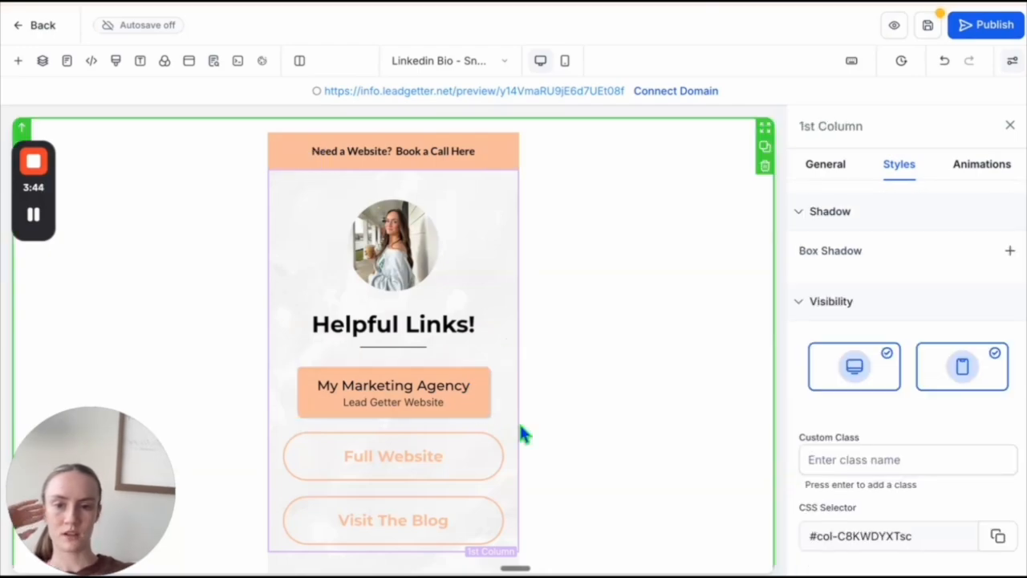
- Change the peach button's link action to Website URL
scroll(487, 443, "down", 1)
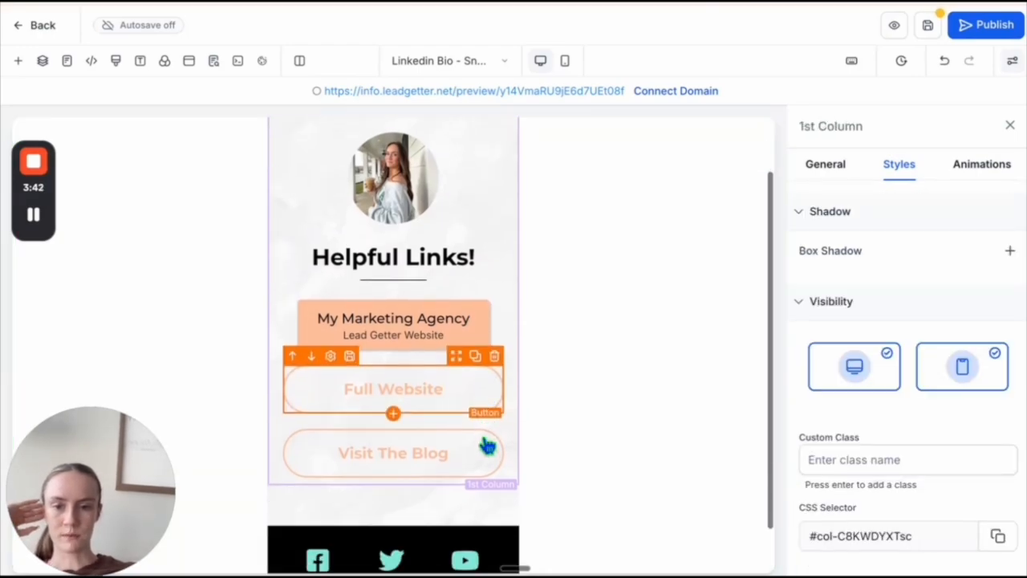
left_click(436, 346)
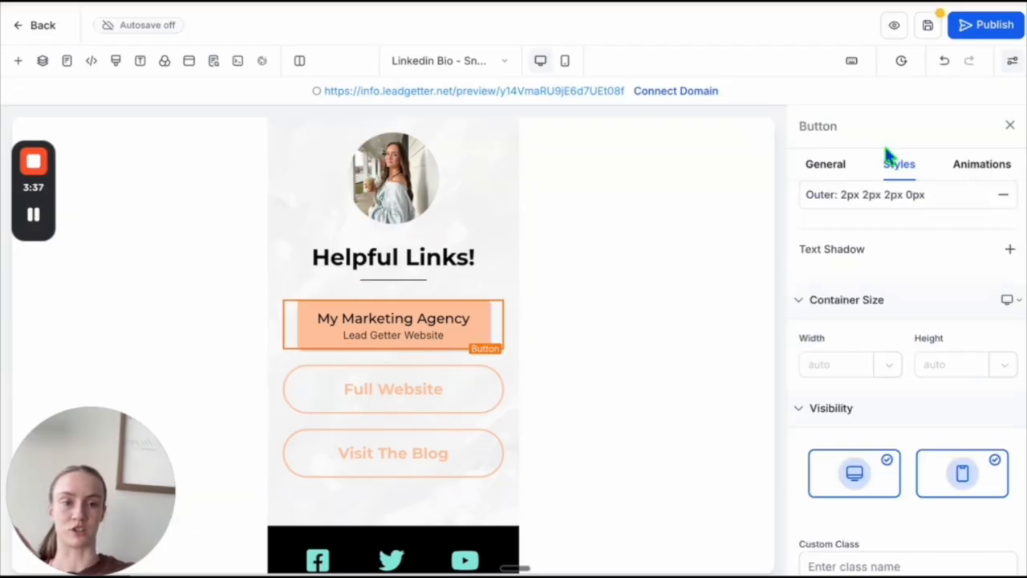
left_click(825, 164)
scroll(887, 362, "down", 1)
scroll(892, 382, "down", 8)
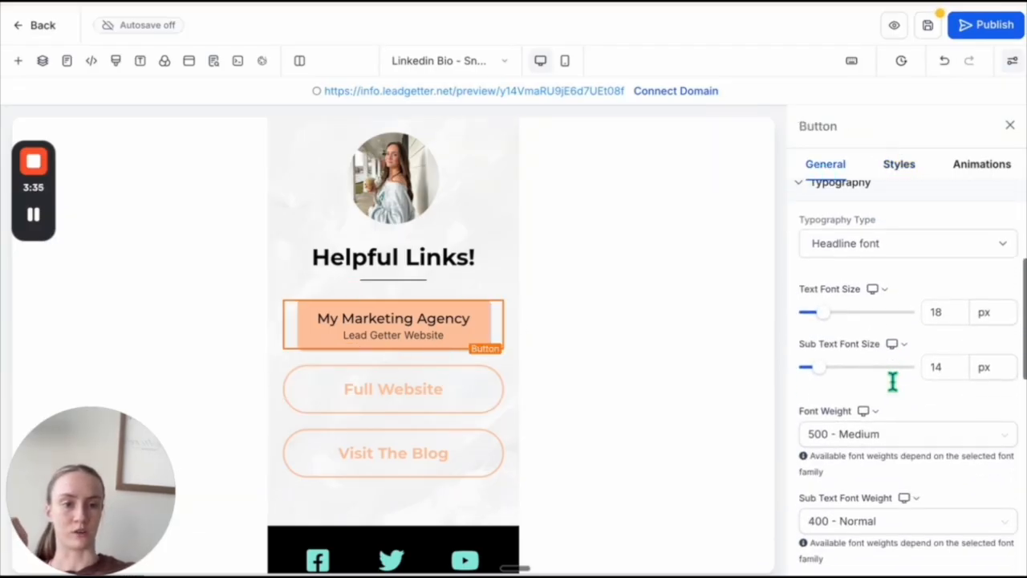
scroll(892, 382, "down", 1)
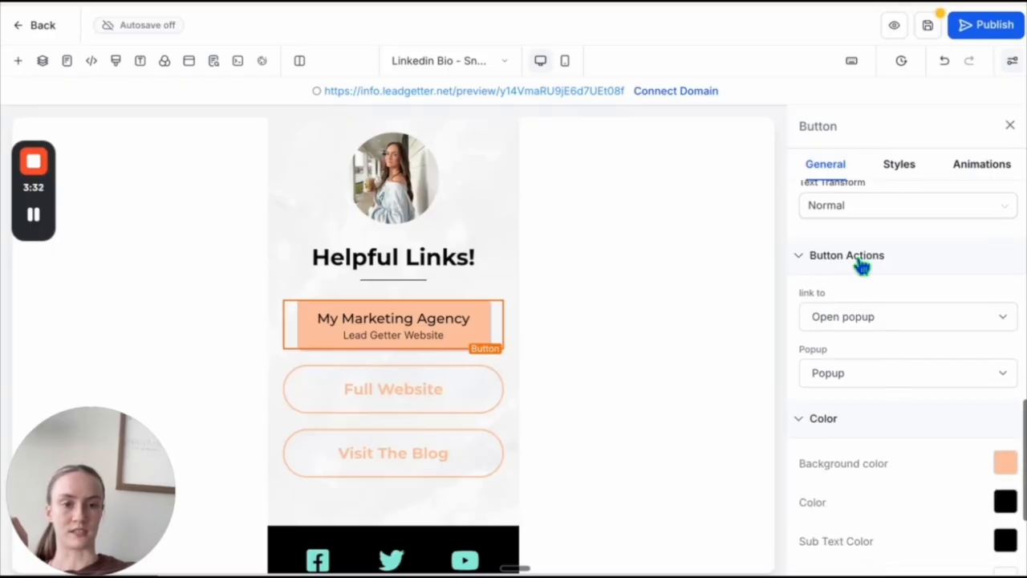
left_click(871, 326)
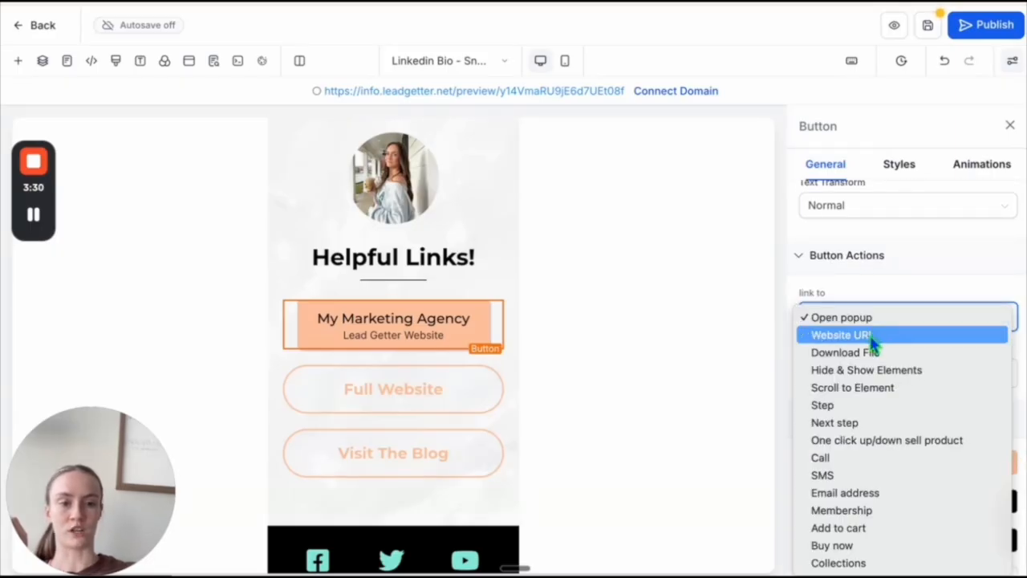
left_click(872, 335)
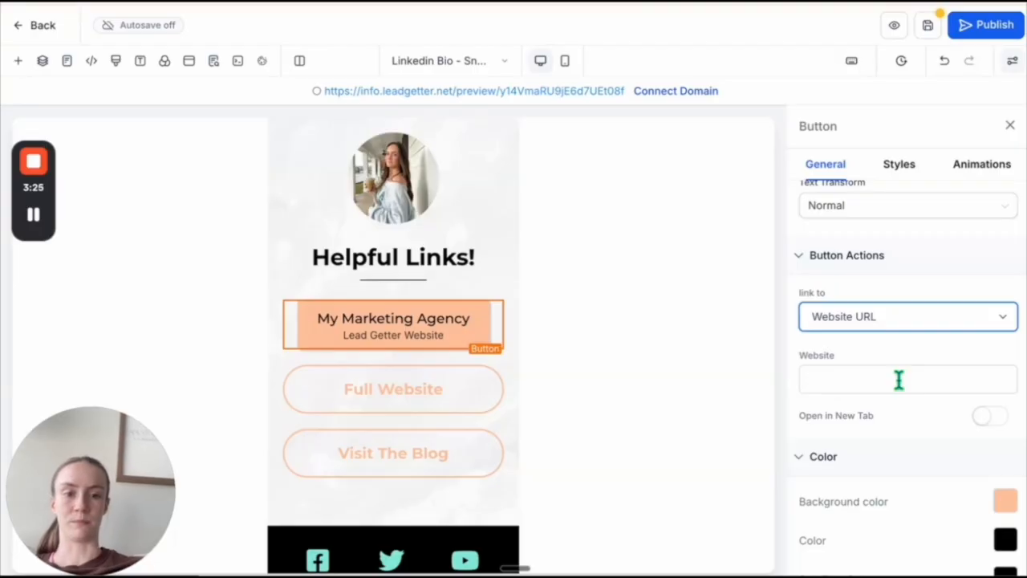
- Set the peach My Marketing Agency button's bottom margin to 20 px
left_click(488, 306)
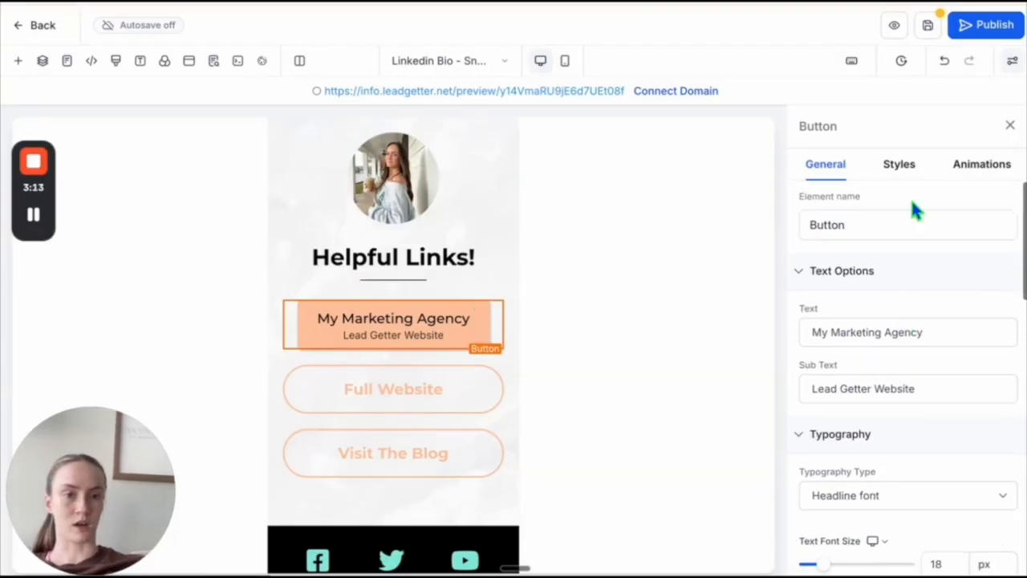
left_click(911, 166)
scroll(880, 378, "down", 3)
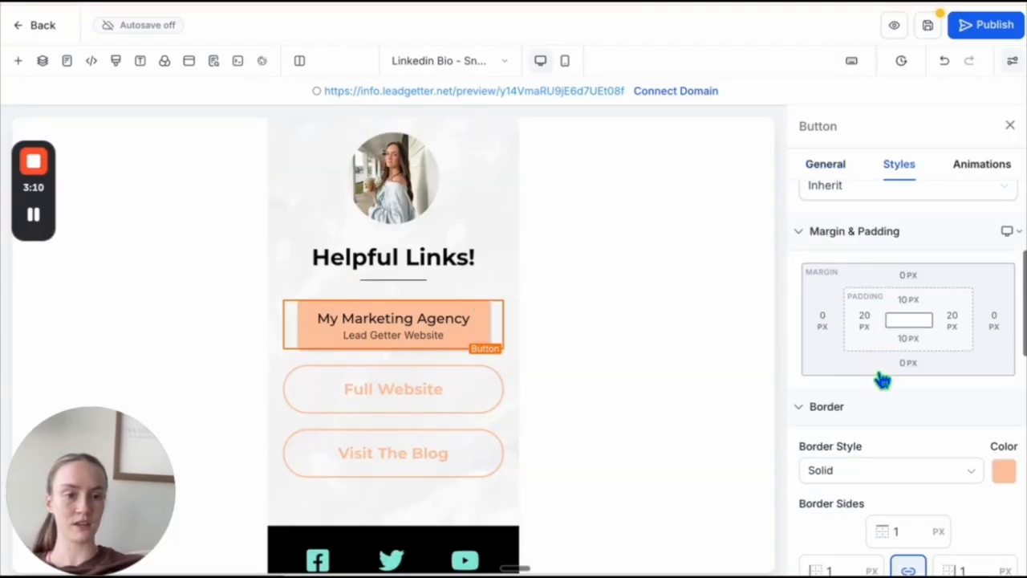
left_click(906, 365)
left_click(827, 459)
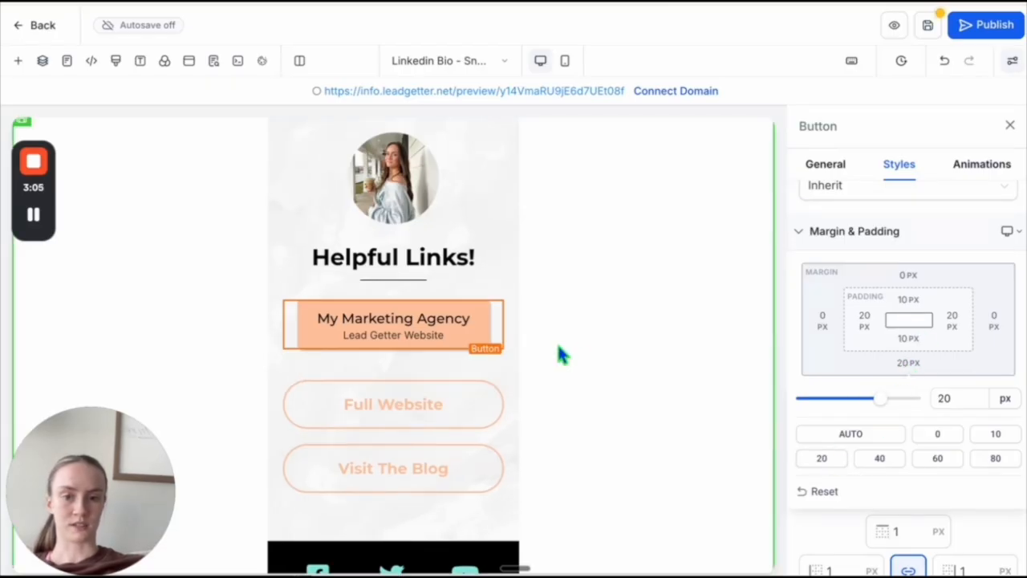
- Duplicate the peach button twice, and delete the outlined Full Website and Visit The Blog buttons
left_click(476, 292)
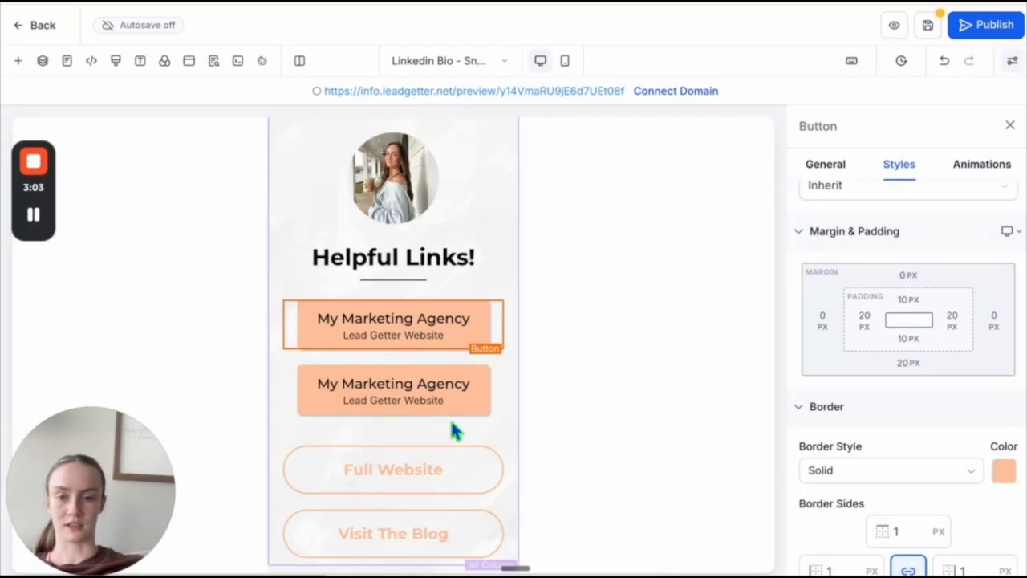
left_click(475, 359)
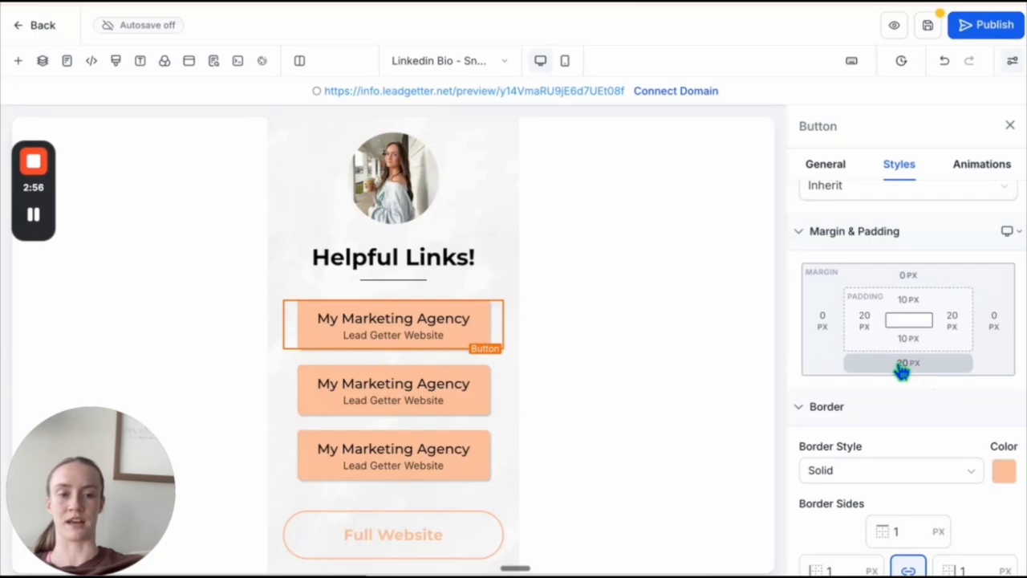
scroll(450, 465, "down", 3)
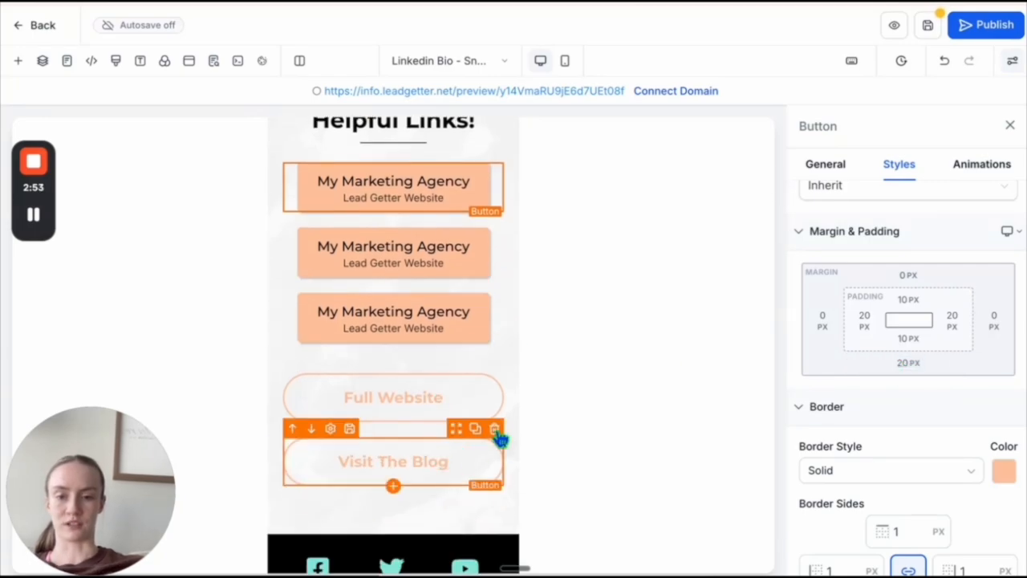
left_click(495, 428)
left_click(494, 365)
scroll(494, 365, "up", 1)
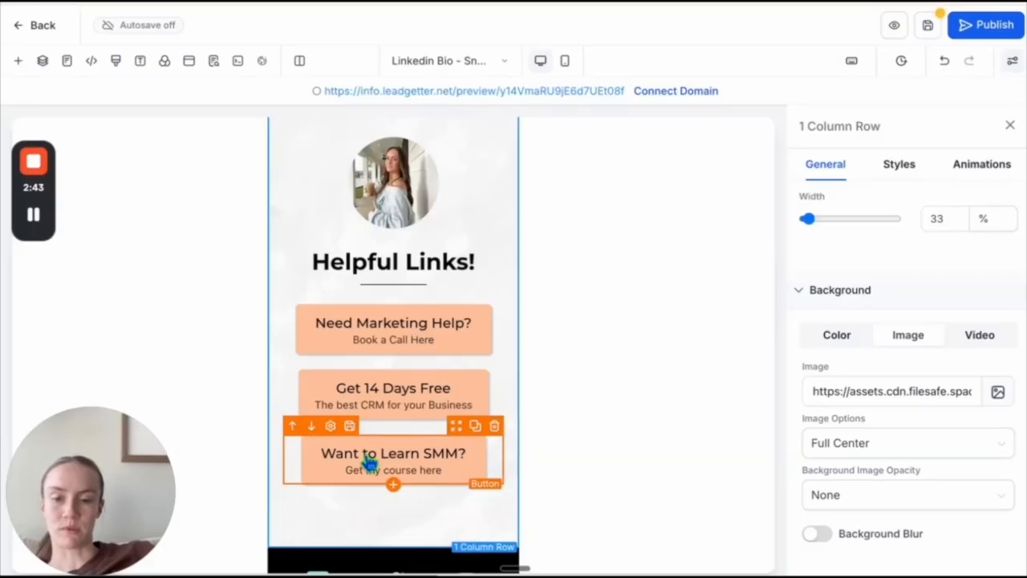
scroll(411, 323, "up", 1)
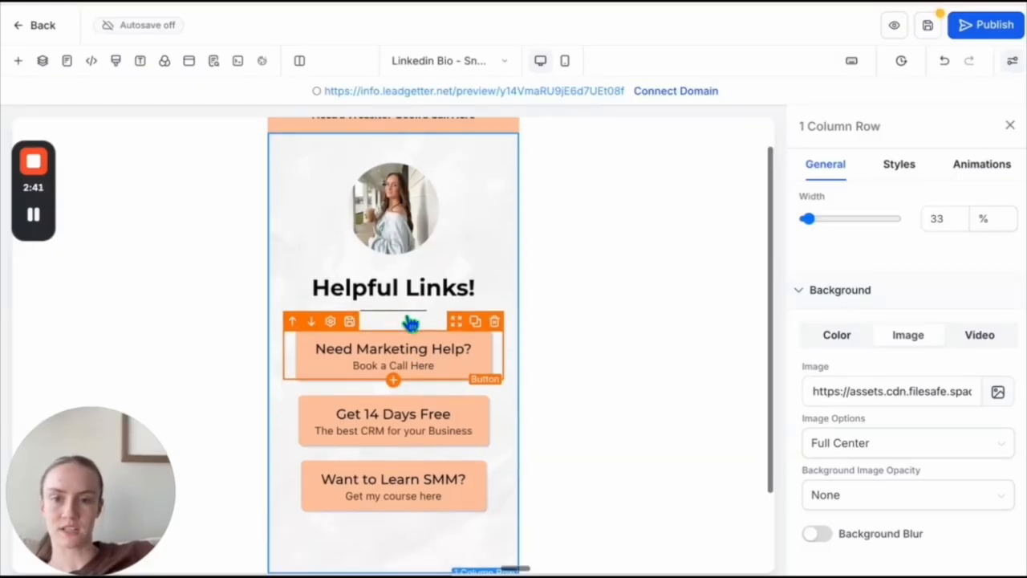
scroll(546, 347, "down", 1)
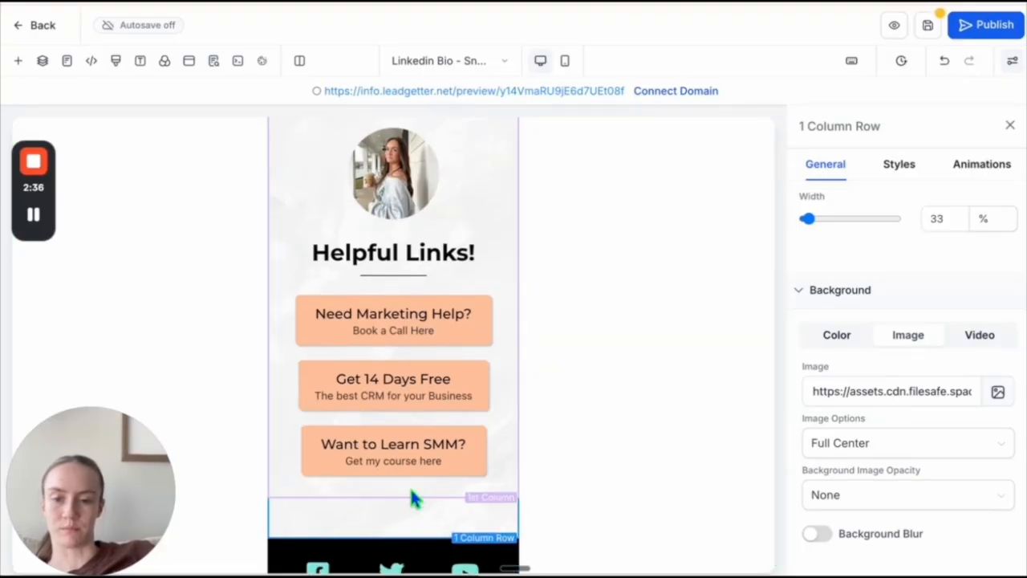
- Set the bottom padding of the one-column row holding the link buttons to 20 px
scroll(413, 504, "up", 2)
scroll(421, 321, "down", 2)
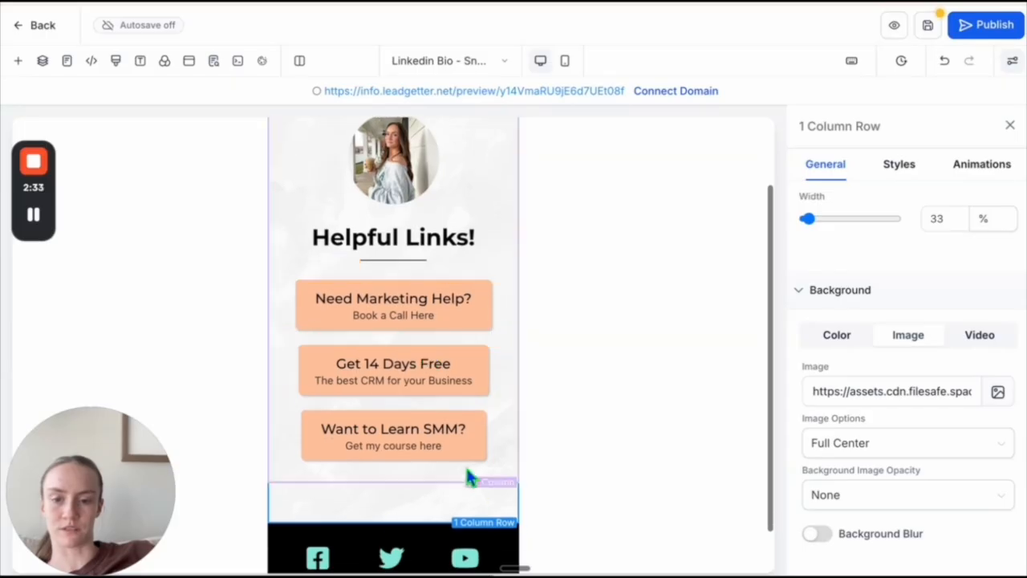
scroll(844, 337, "up", 2)
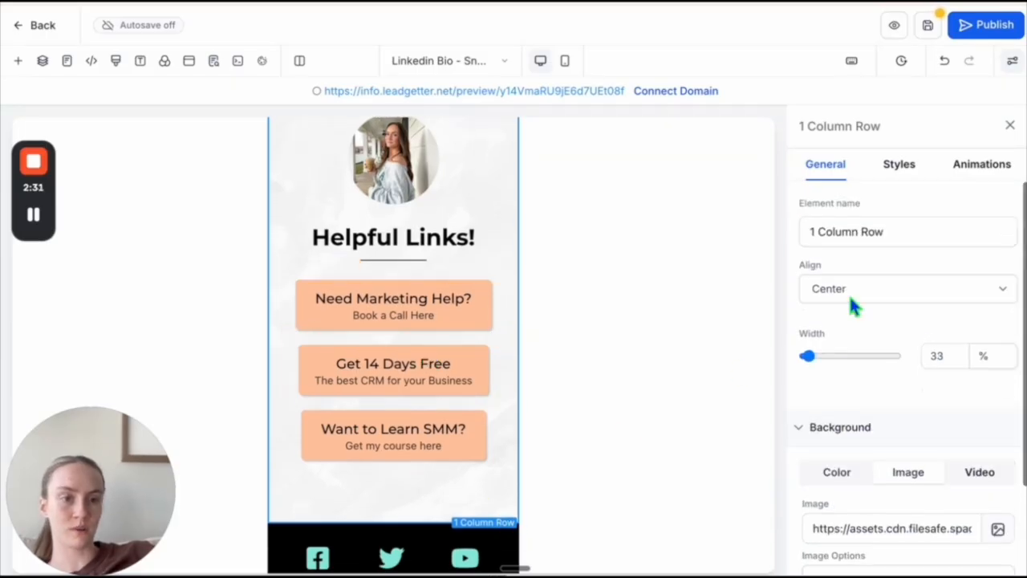
left_click(910, 168)
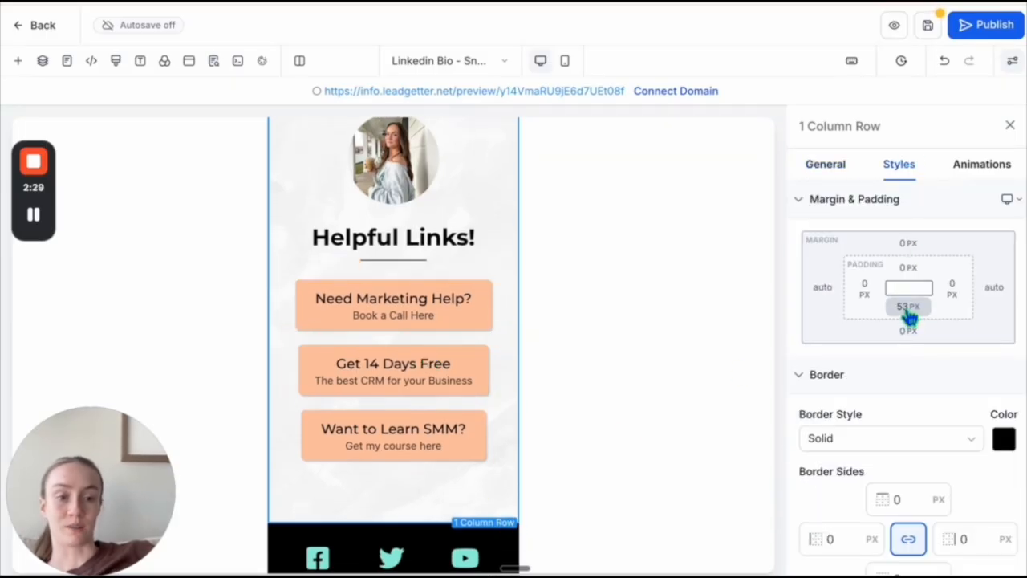
left_click(910, 315)
left_click(937, 377)
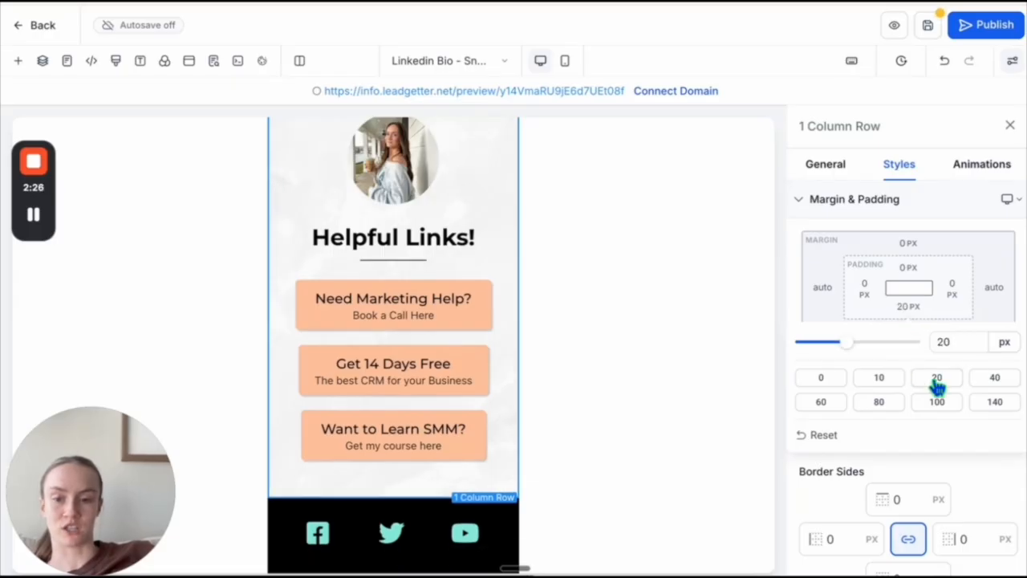
- Change the background color of the social icons row from black to white (#ffffff)
scroll(657, 448, "down", 2)
scroll(659, 455, "up", 2)
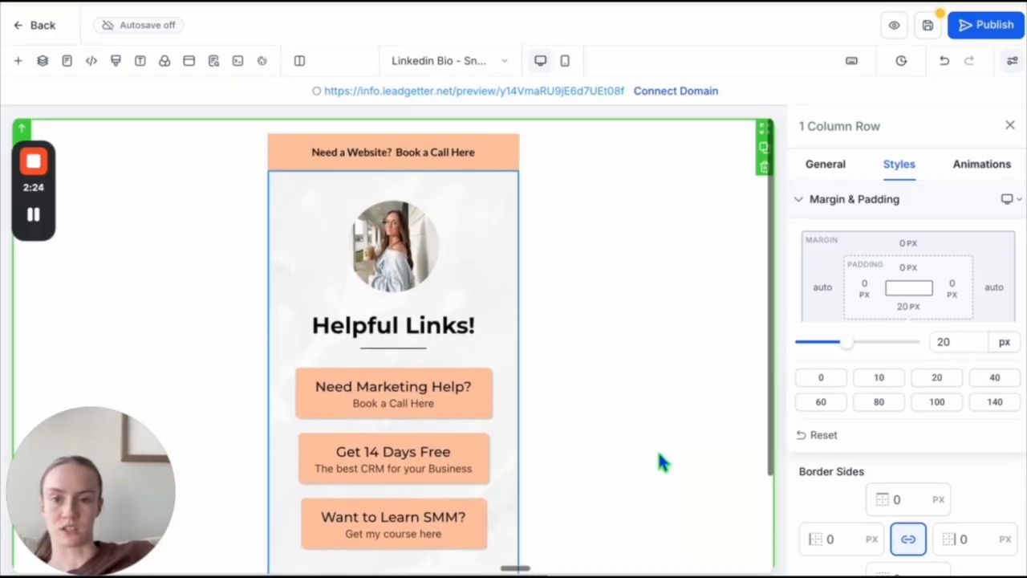
scroll(659, 454, "down", 2)
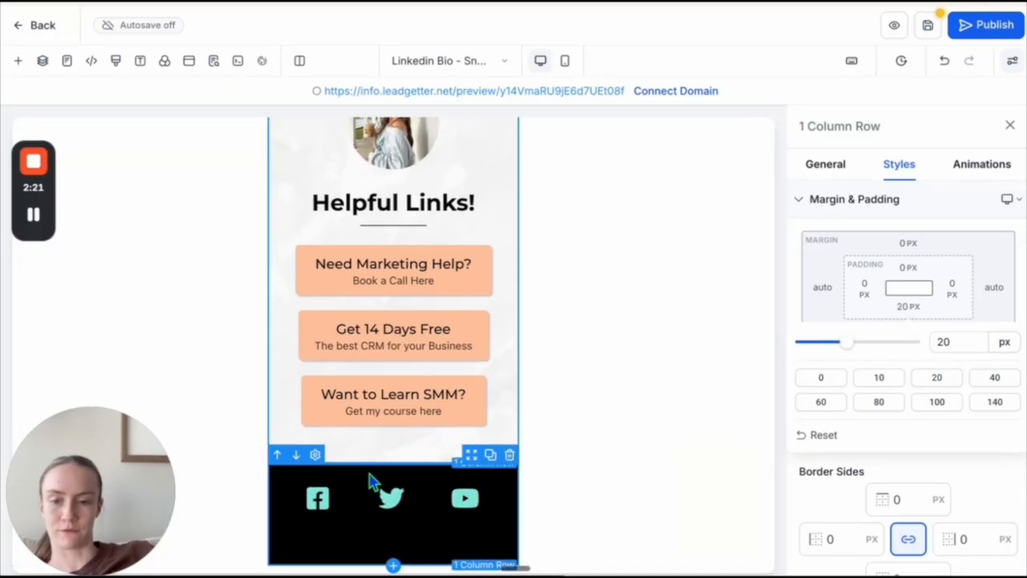
left_click(371, 481)
left_click(825, 165)
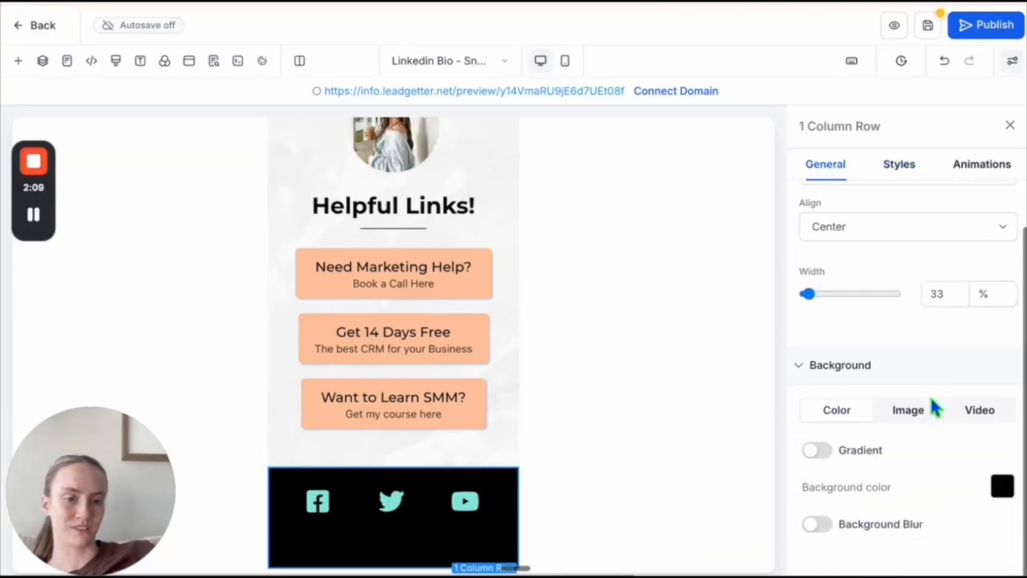
left_click(1001, 489)
left_click(818, 377)
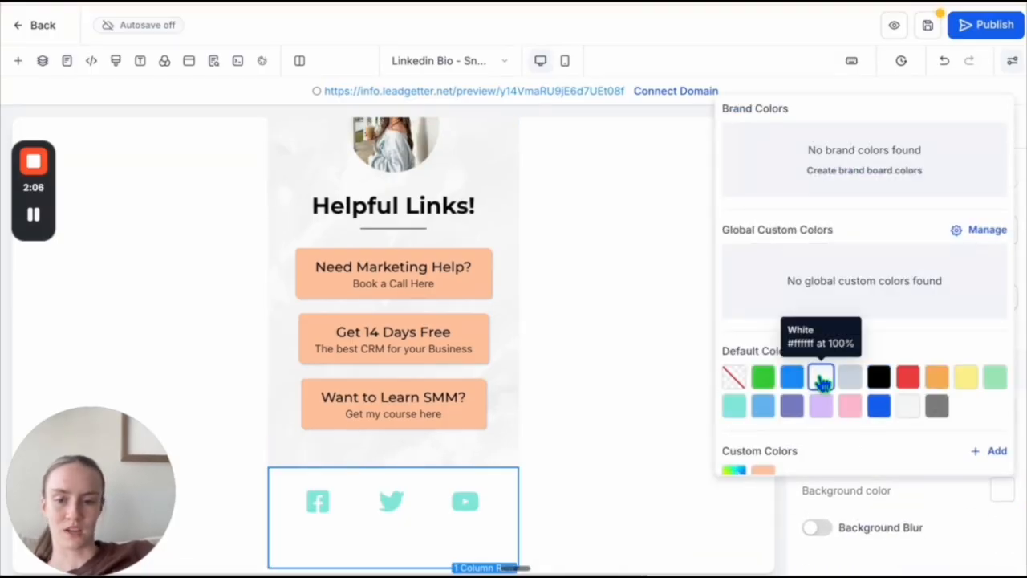
left_click(550, 455)
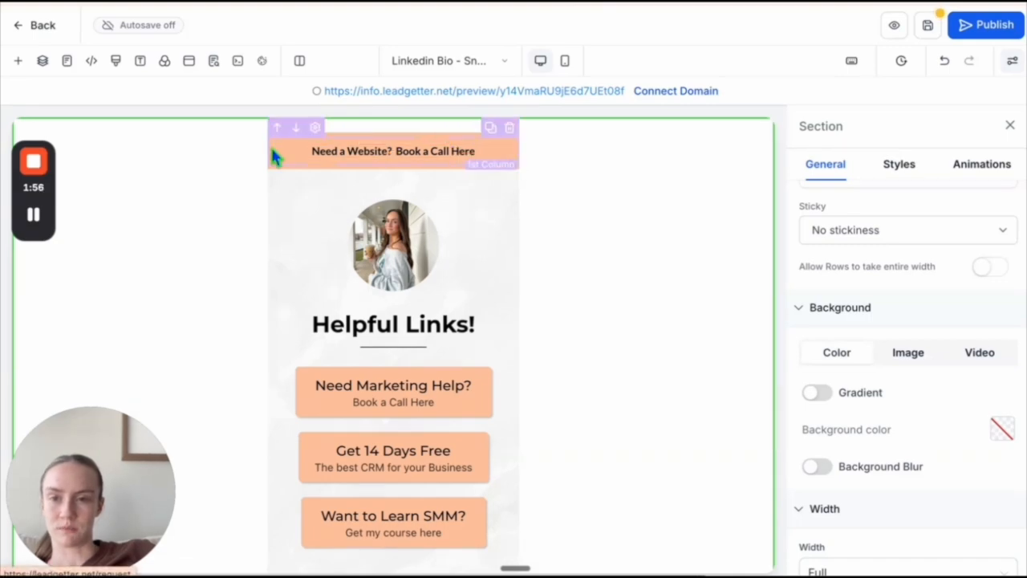
- Change the background color of the "Need a Website? Book a Call Here" row to white
left_click(273, 173)
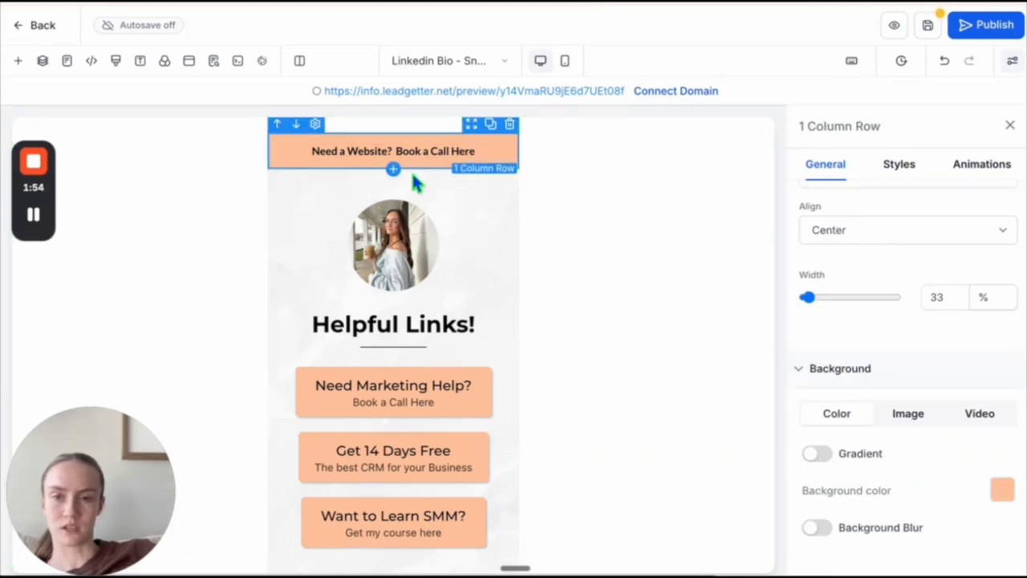
left_click(1002, 490)
left_click(820, 377)
left_click(557, 353)
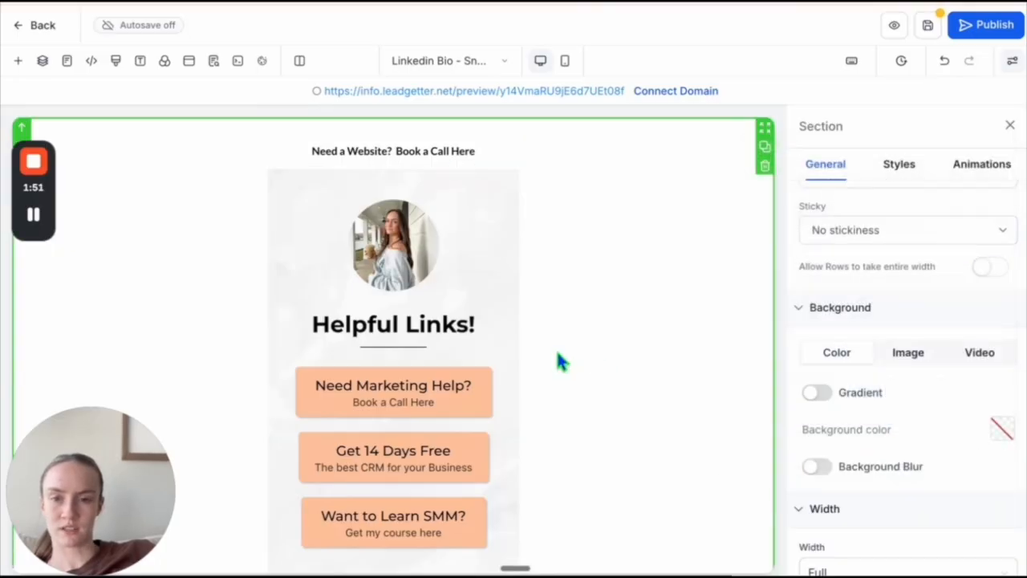
- Set the icon color of the YouTube, Twitter and Facebook icons to the custom peach #ffc09aff
scroll(560, 361, "down", 2)
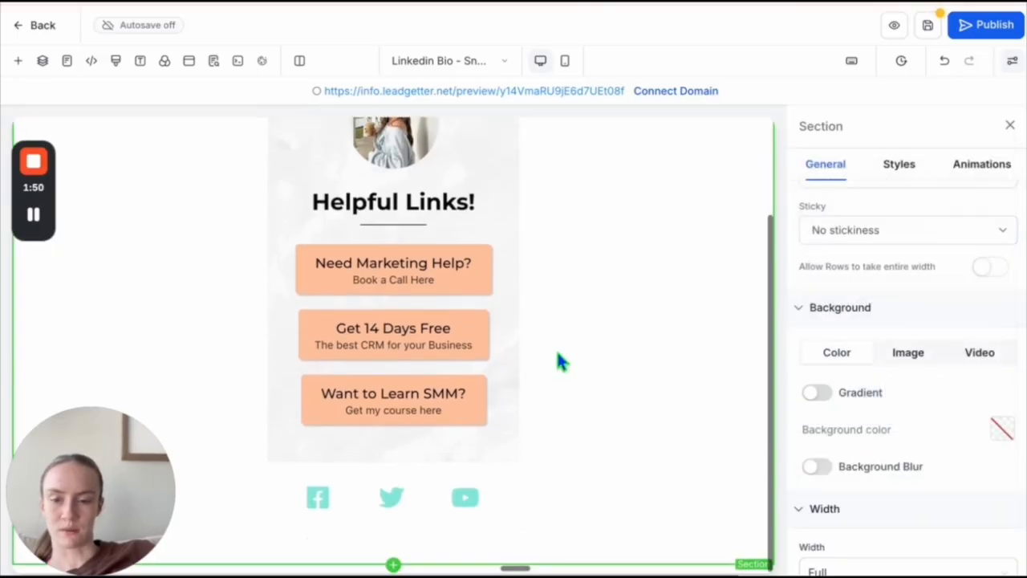
left_click(466, 503)
scroll(924, 419, "down", 6)
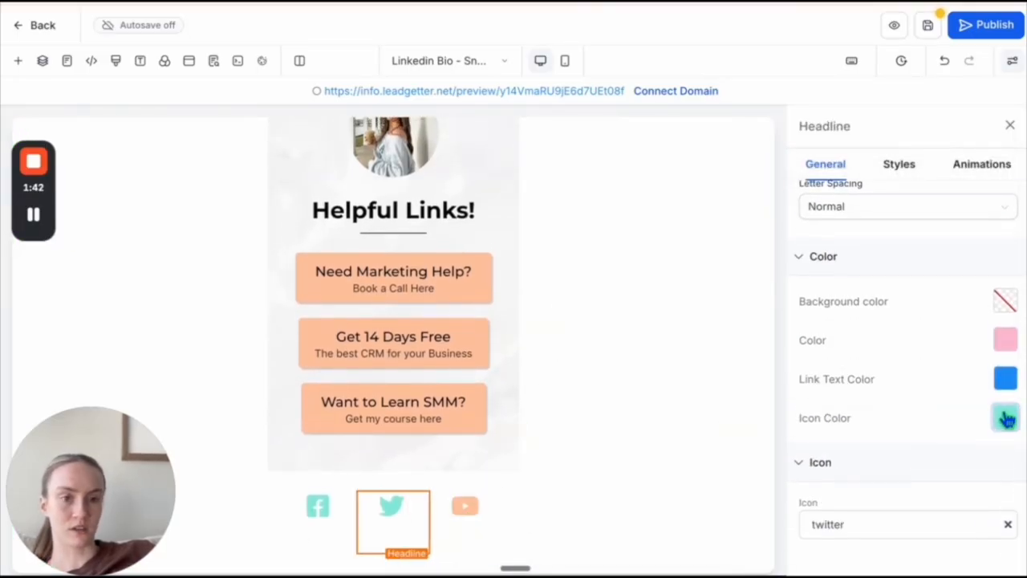
left_click(1007, 418)
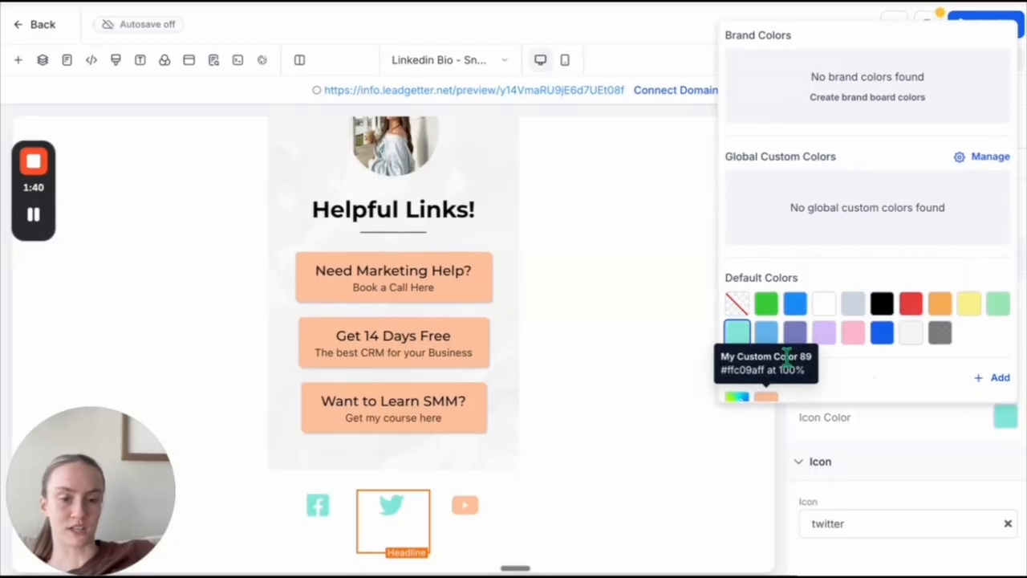
left_click(766, 399)
left_click(318, 506)
left_click(1006, 419)
left_click(766, 398)
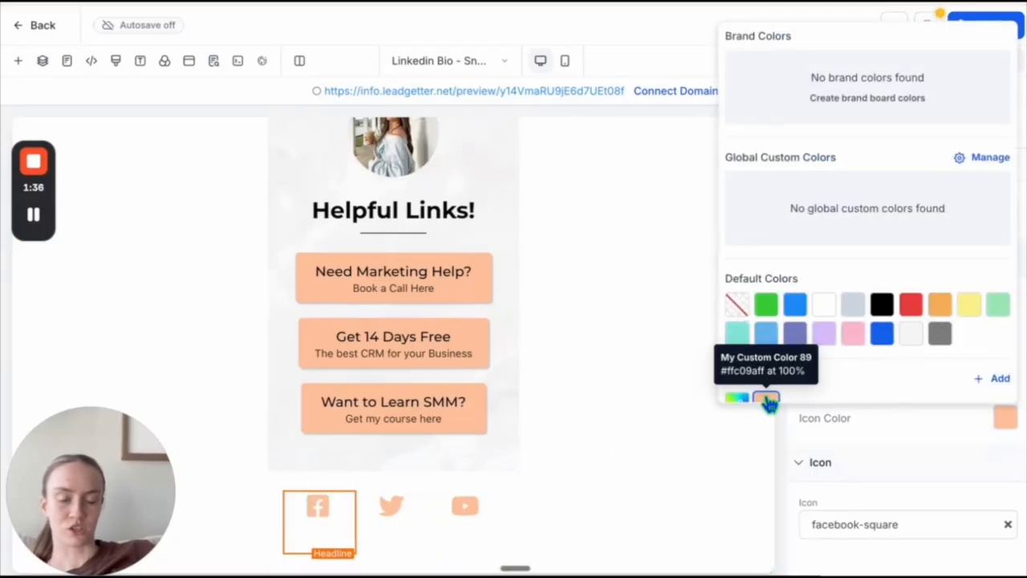
left_click(536, 522)
- Replace the YouTube icon with the tiktok icon
left_click(470, 530)
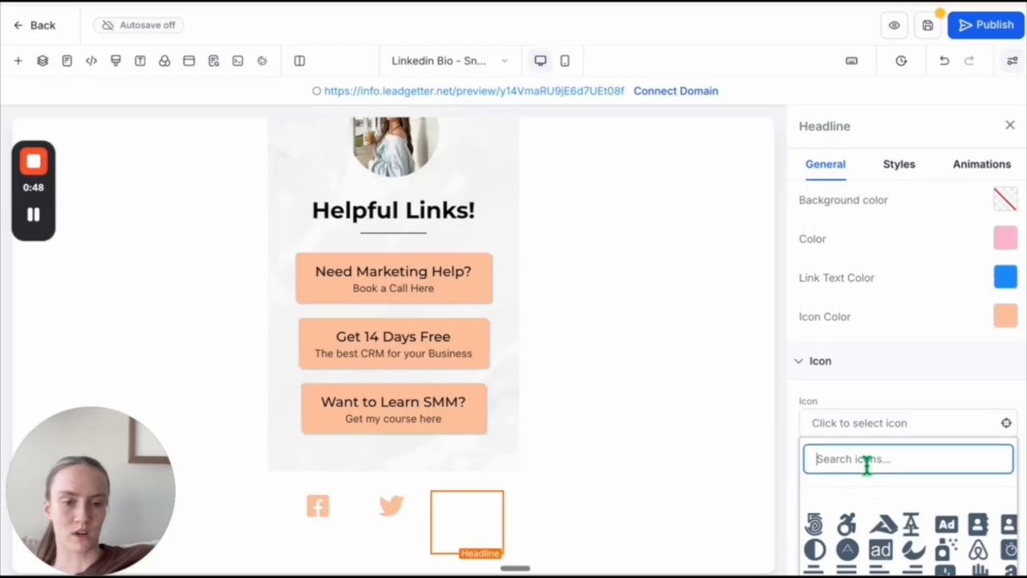
left_click(867, 459)
type("tiktok")
left_click(817, 526)
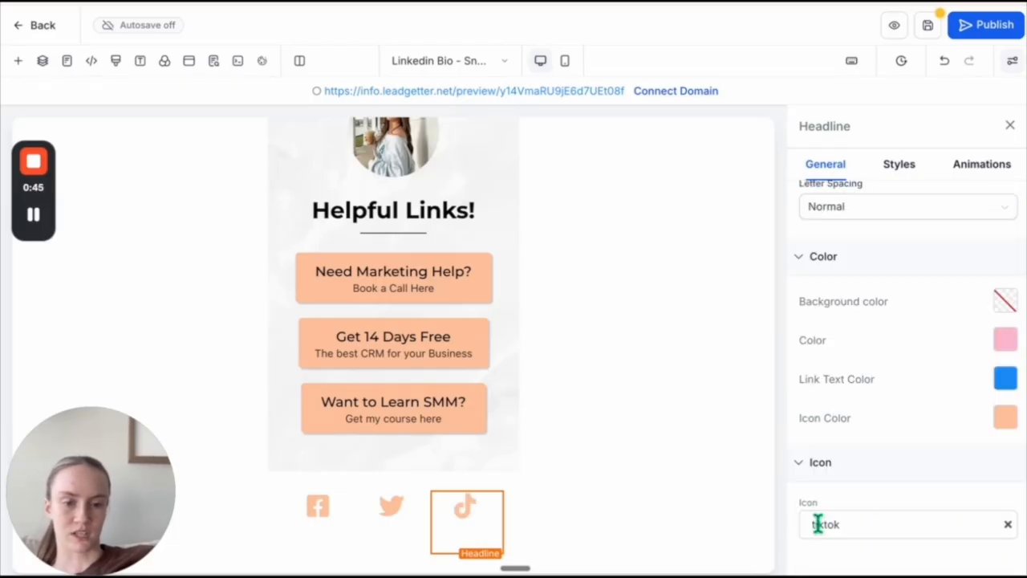
- Remove the Twitter icon from the middle headline and search the icon list for "linke" to replace it with LinkedIn
left_click(392, 510)
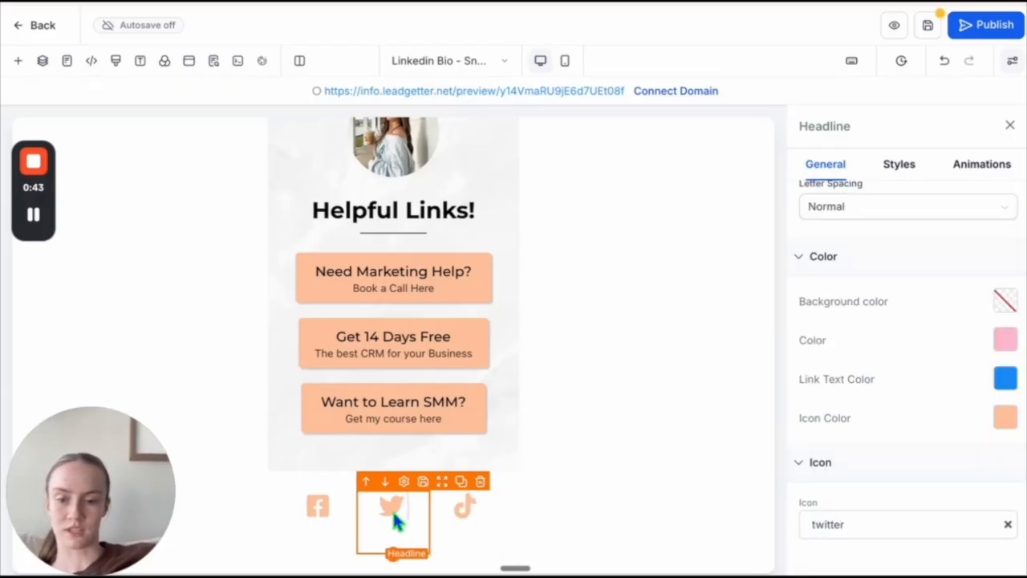
left_click(1009, 527)
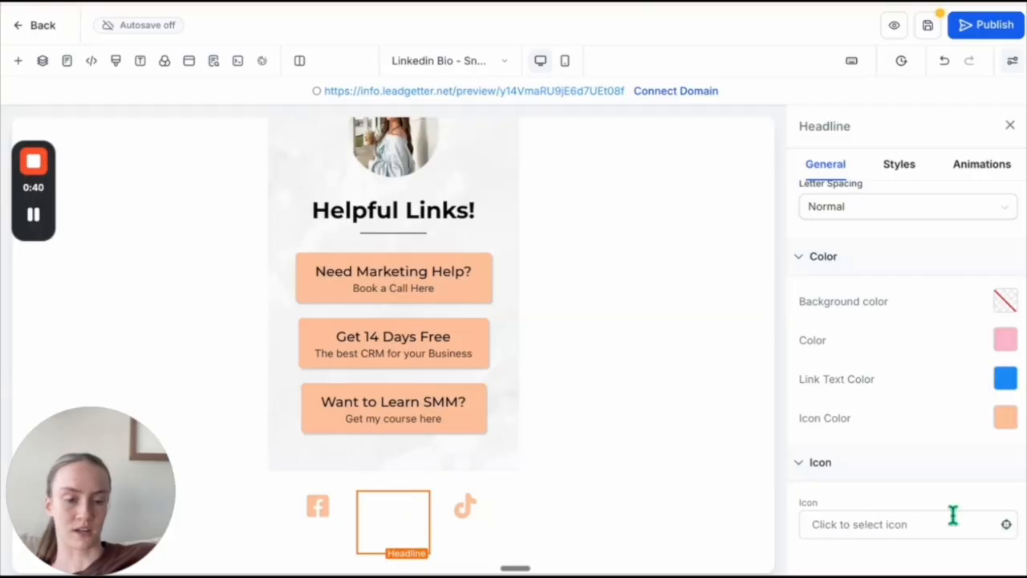
left_click(951, 525)
scroll(950, 526, "down", 2)
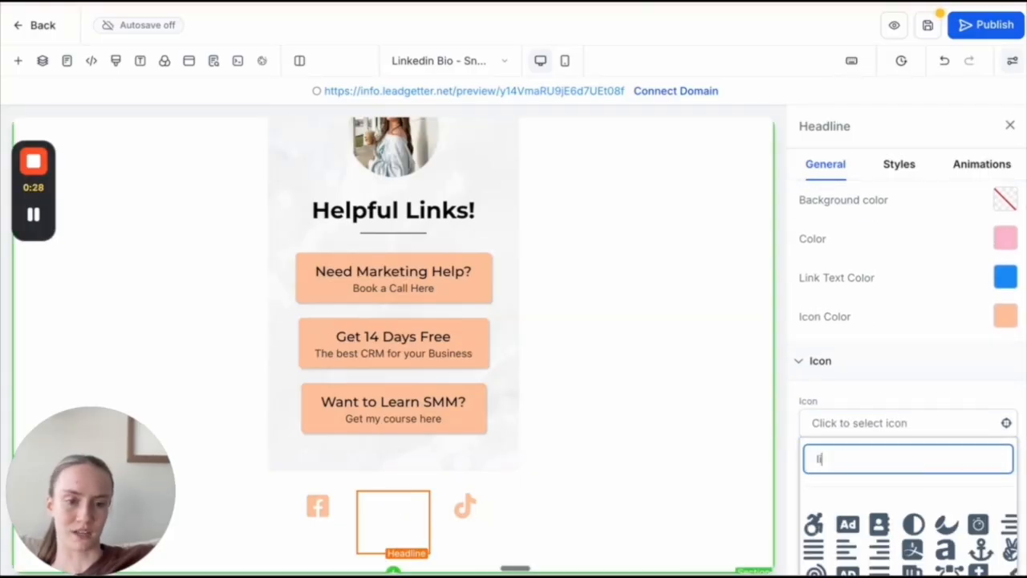
type("nke")
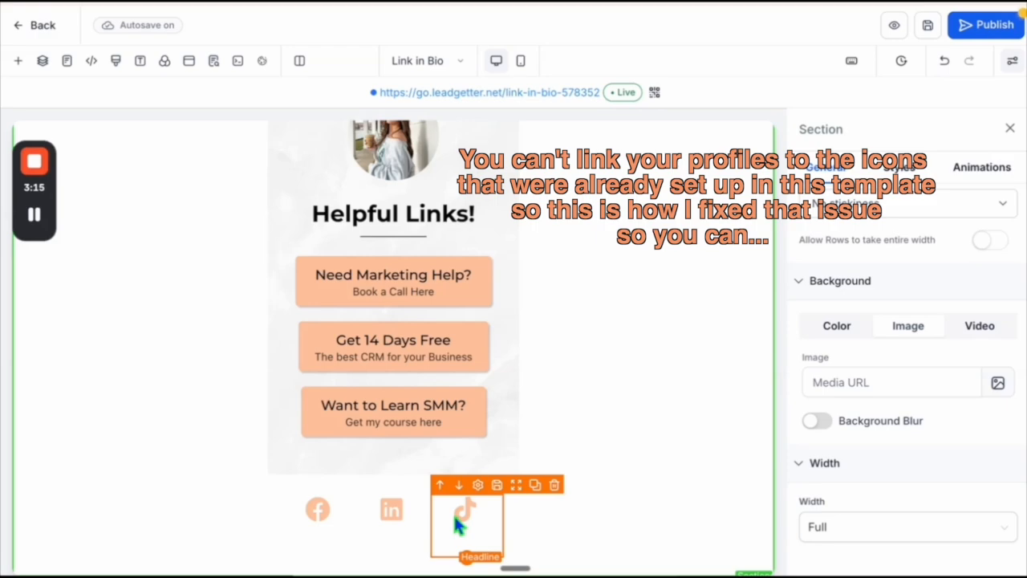
- Upload the social icon screenshot to Media Storage and return to the page editor
left_click_drag(452, 512, 331, 522)
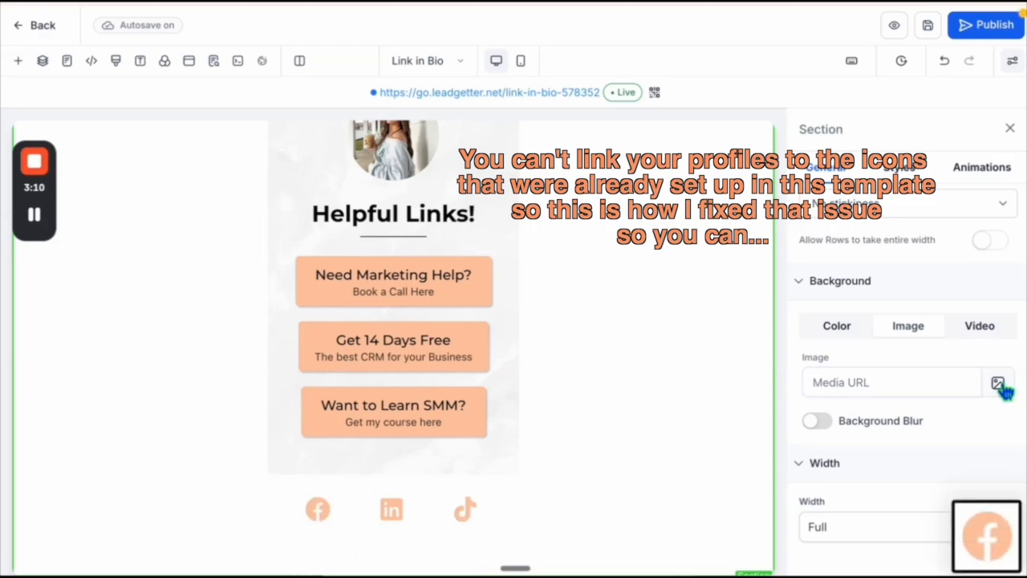
left_click(1000, 384)
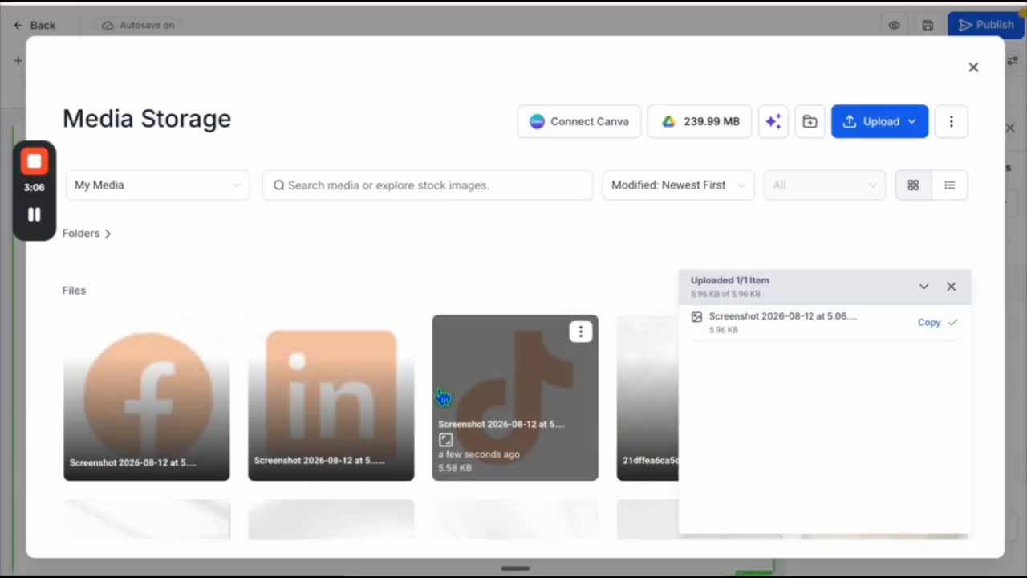
left_click(974, 66)
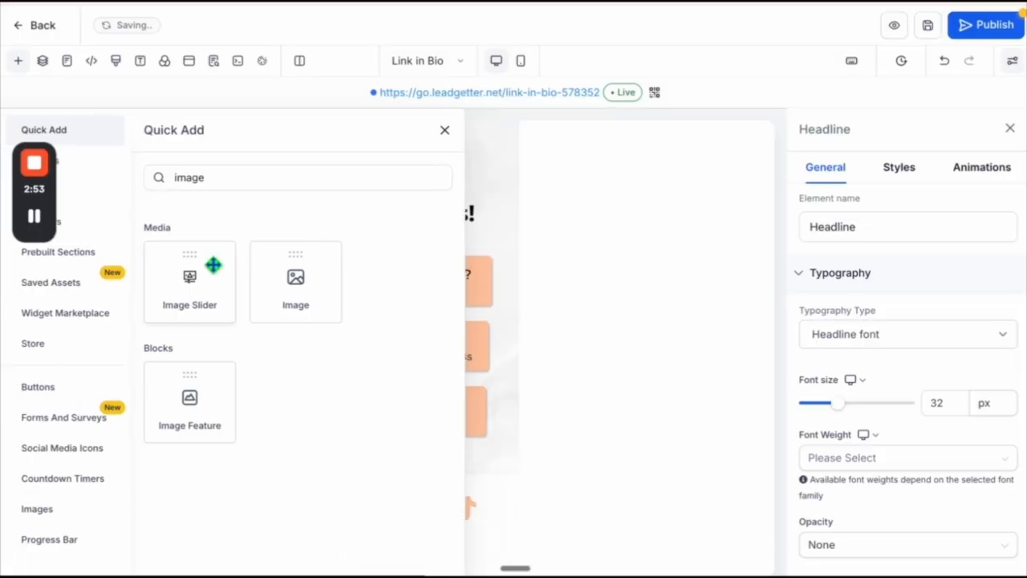
- Add an Image element to the social icons row, duplicate it twice, and delete the Facebook, LinkedIn and TikTok headline icons
left_click_drag(293, 276, 369, 539)
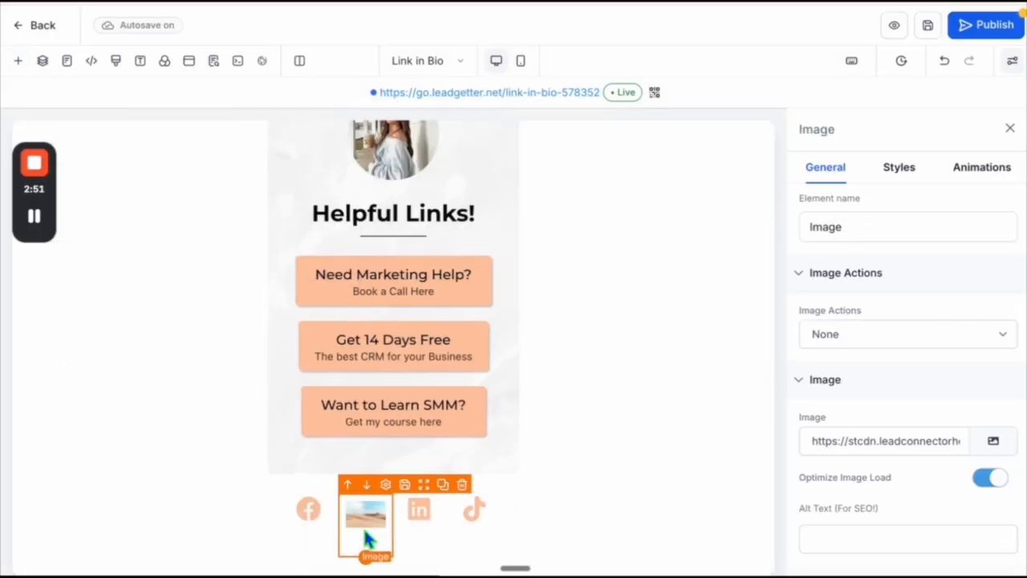
left_click(518, 485)
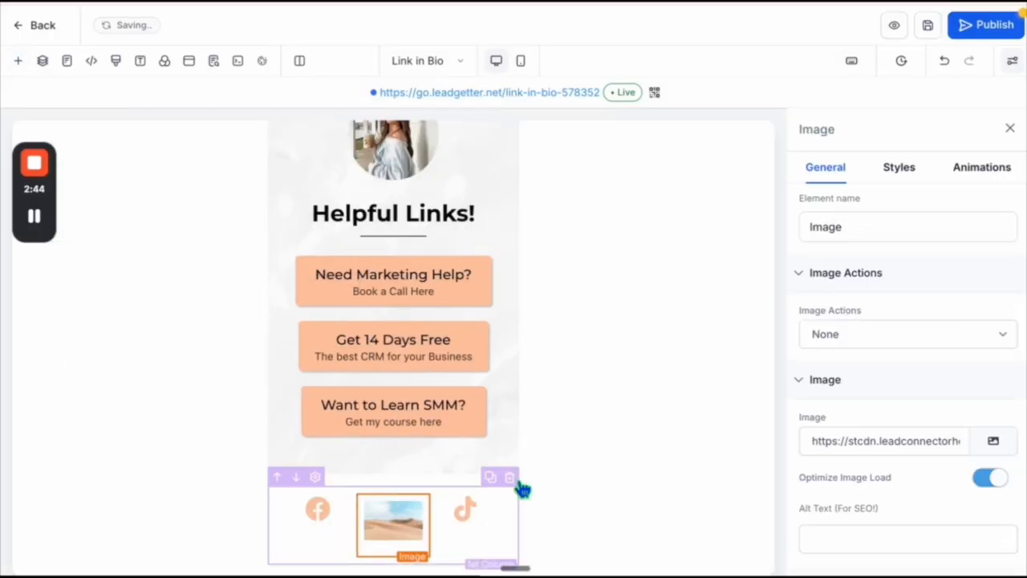
left_click(553, 486)
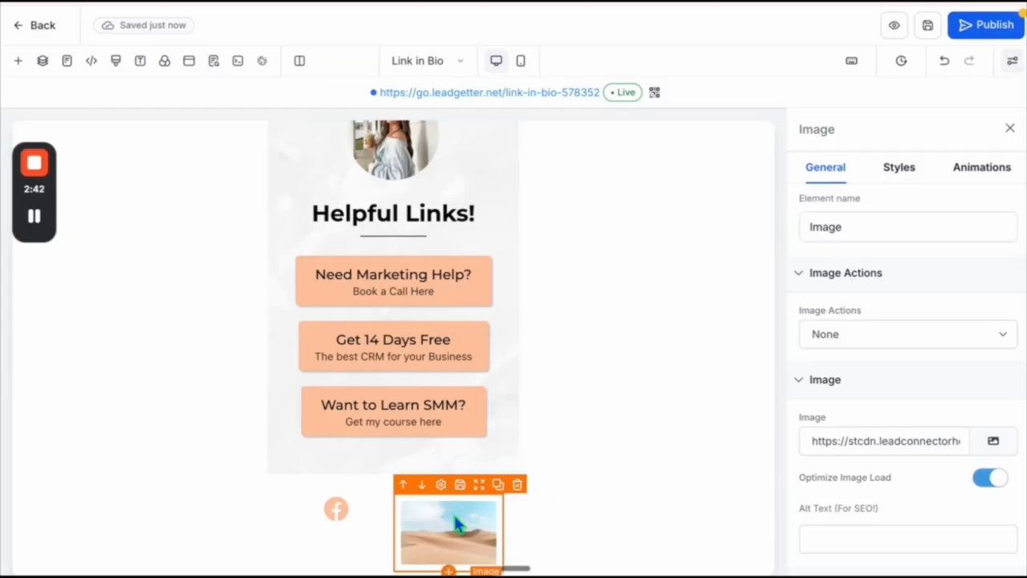
left_click(494, 487)
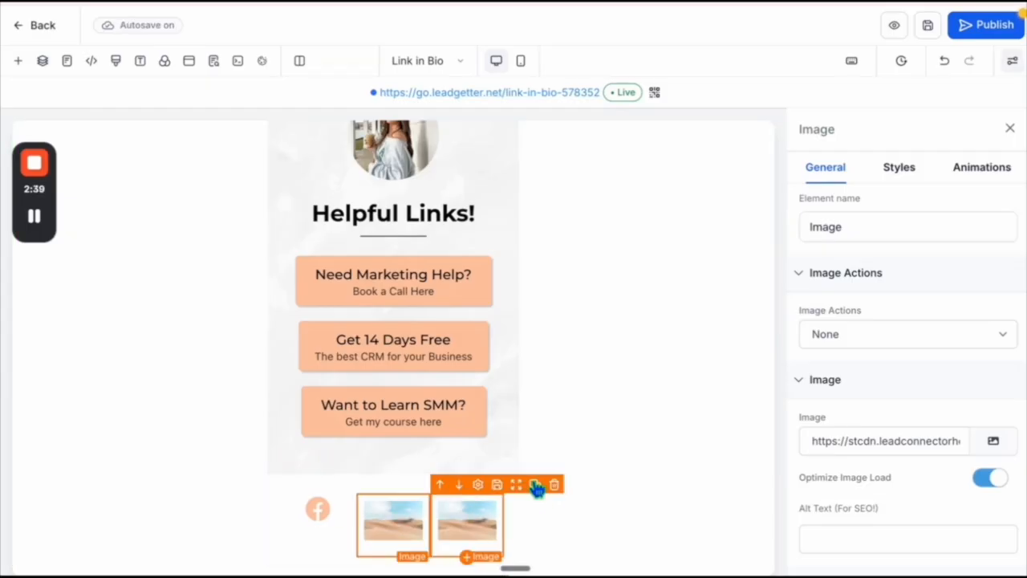
left_click(535, 486)
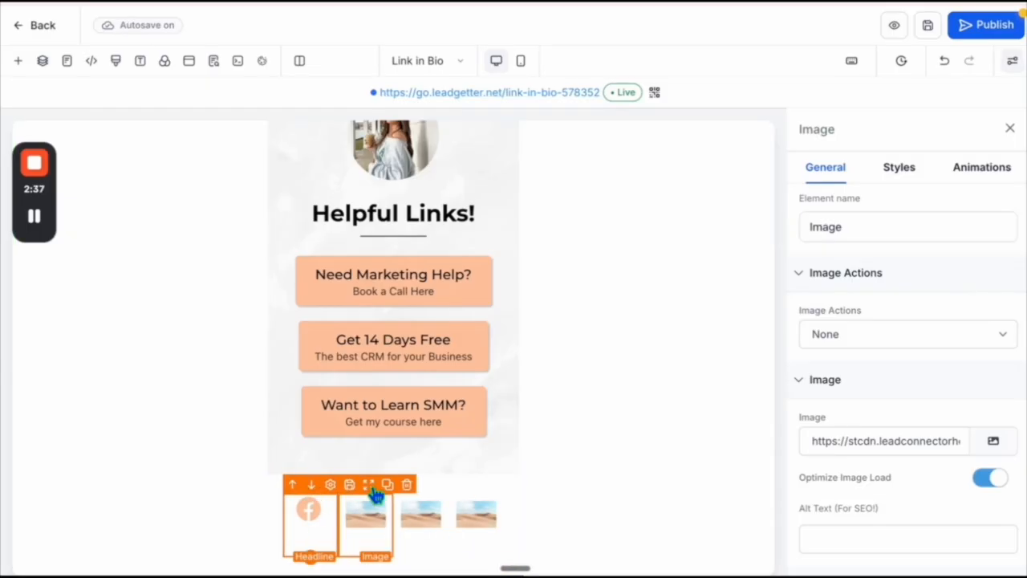
left_click(407, 484)
- Assign the Facebook, LinkedIn and TikTok icon screenshots from Media Storage to the three image elements, in that order
left_click(986, 444)
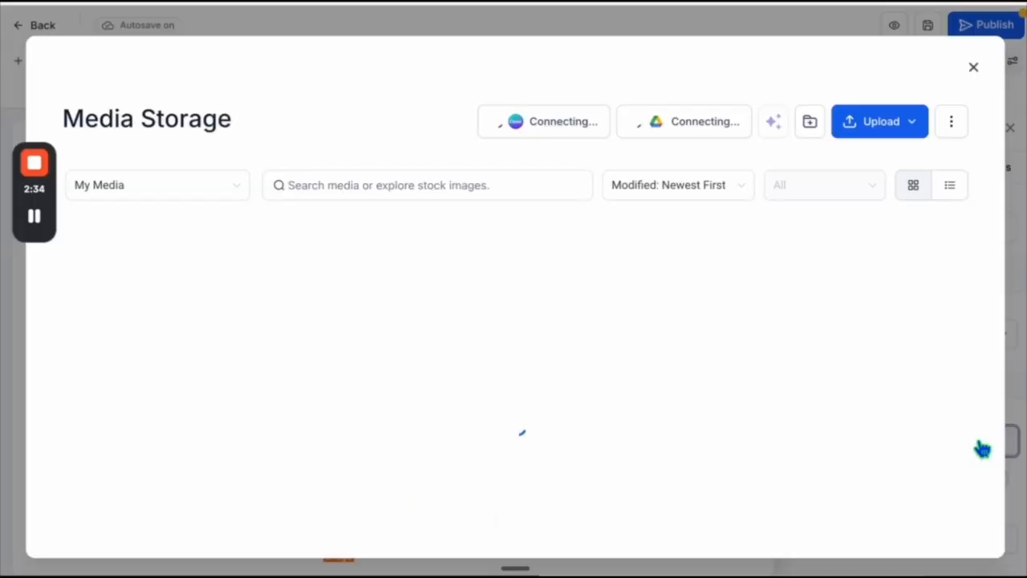
left_click(149, 394)
left_click(404, 526)
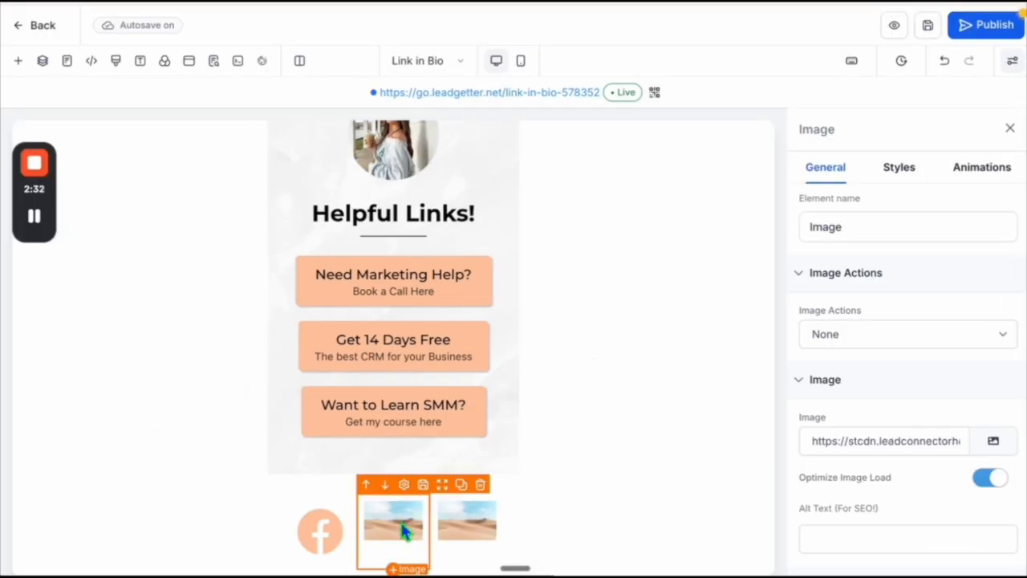
left_click(993, 440)
left_click(349, 394)
left_click(494, 542)
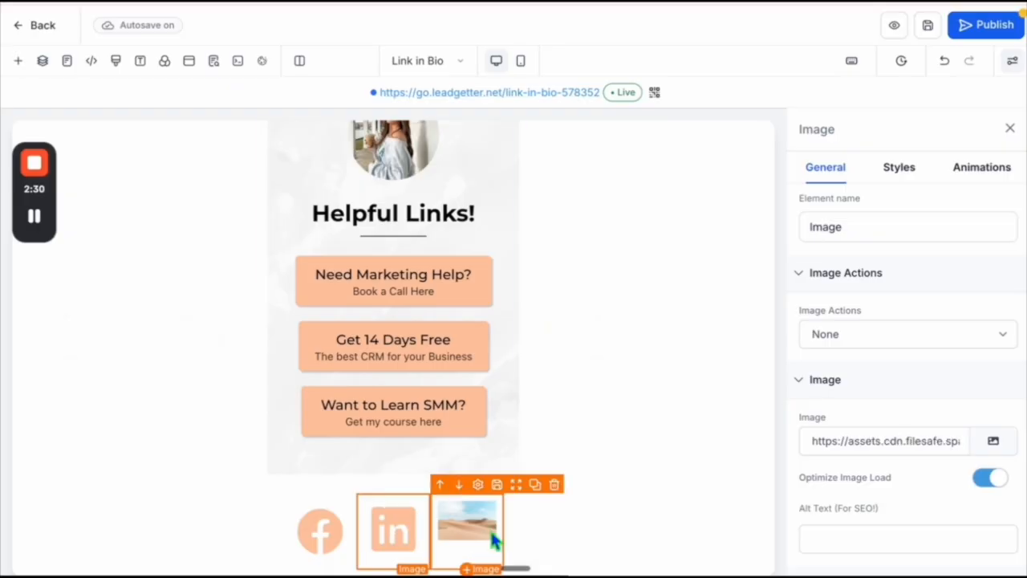
left_click(994, 441)
left_click(480, 393)
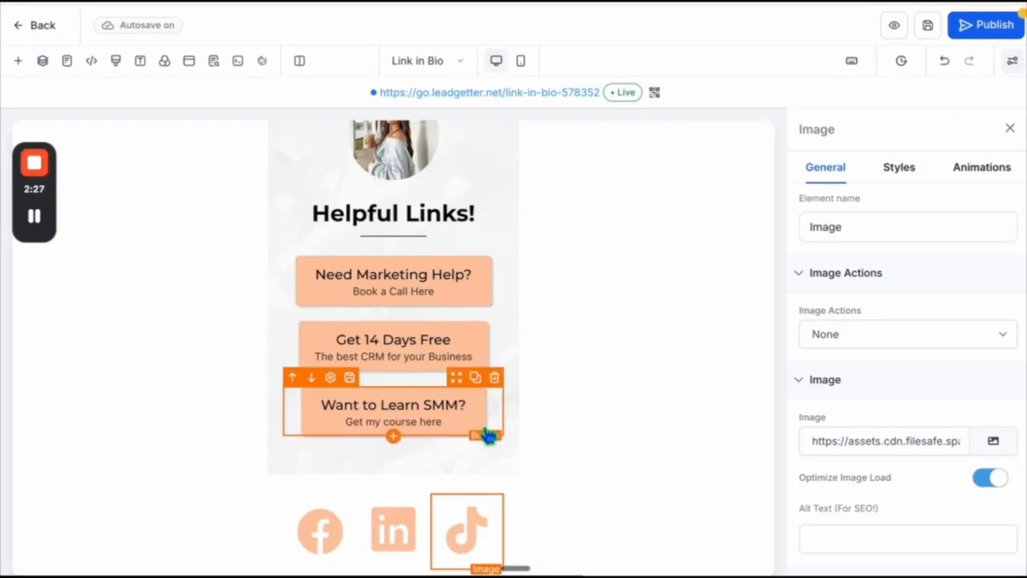
- Set the TikTok icon image's size to 50 px wide and 40 px high
scroll(484, 394, "down", 1)
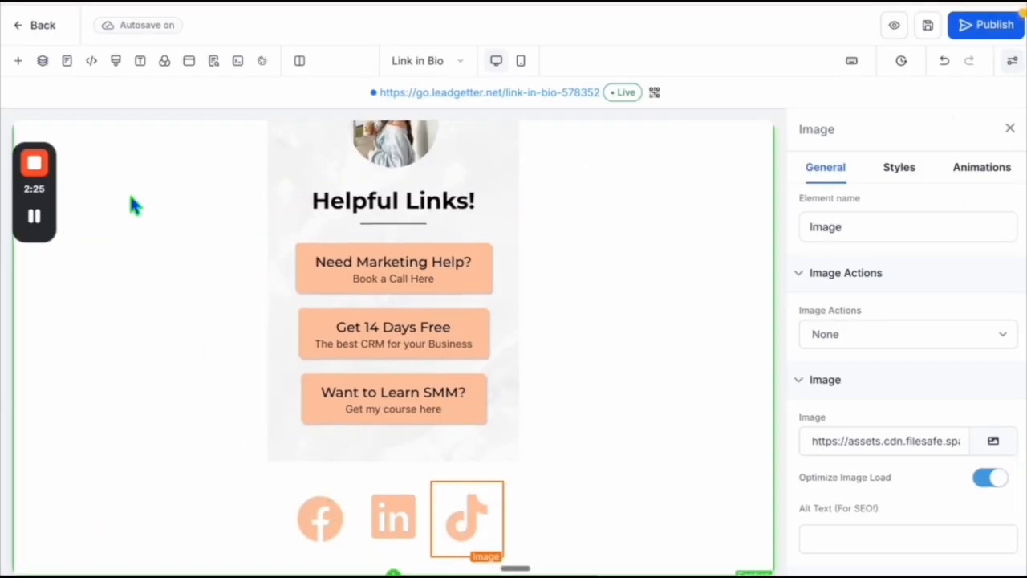
left_click(468, 527)
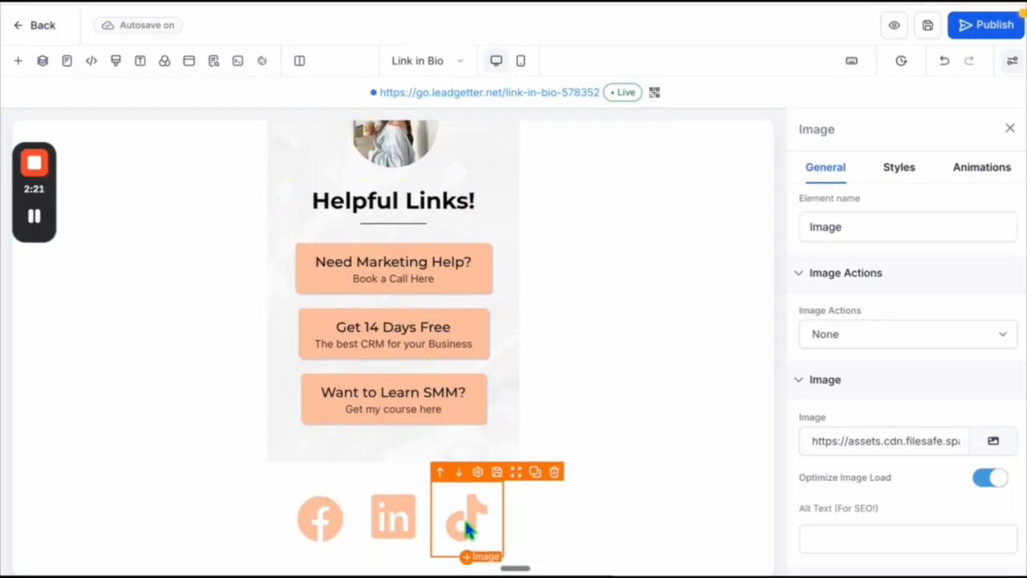
scroll(906, 493, "down", 3)
left_click(841, 447)
type("50")
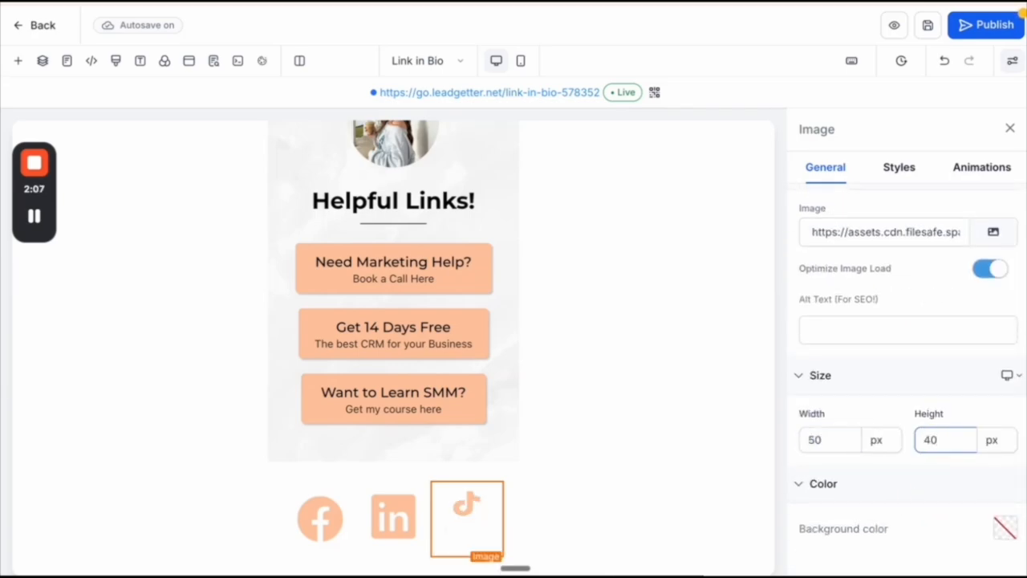
- Set the size of the LinkedIn and Facebook icon images to 50 px wide and 50 px high
left_click(392, 514)
left_click(831, 440)
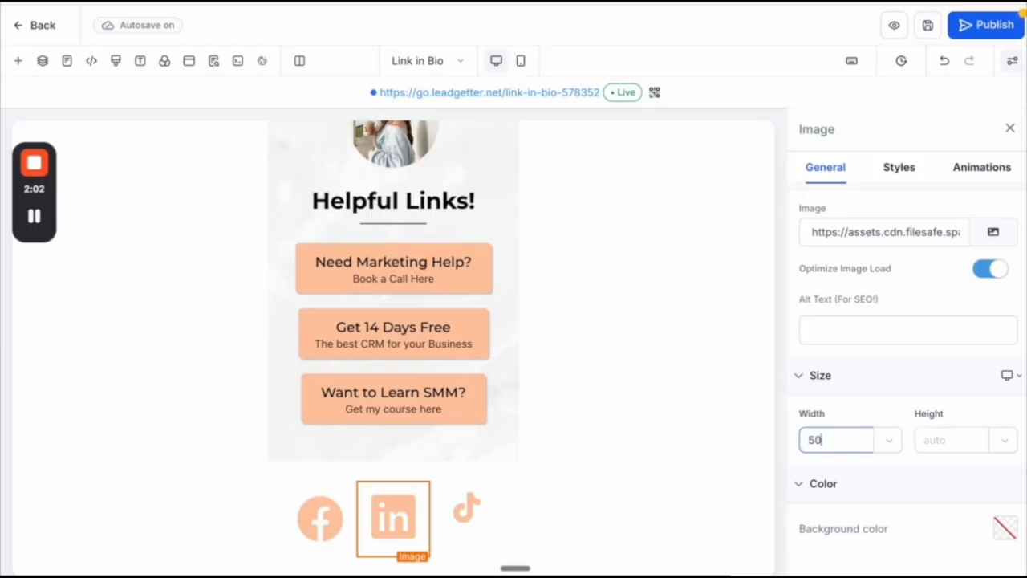
left_click(932, 439)
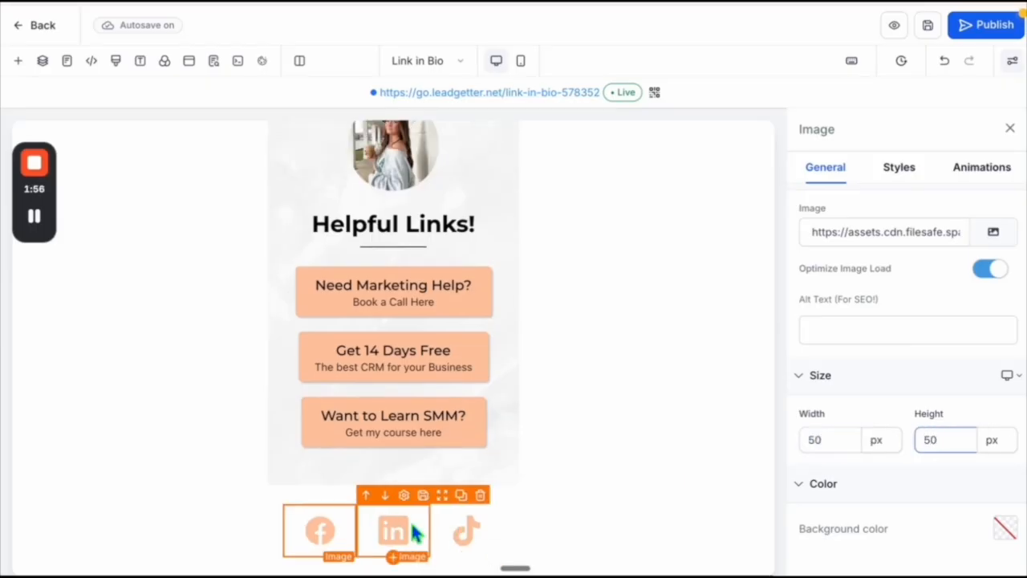
left_click(409, 519)
left_click(34, 215)
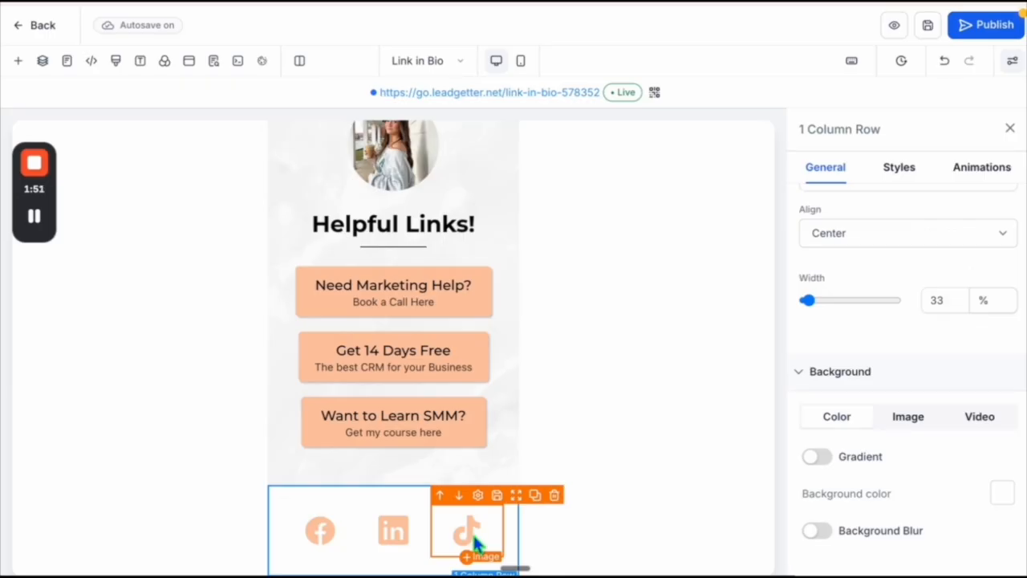
- Set the TikTok icon image's action to Go to website Url and enter the TikTok profile link as its website
left_click(474, 544)
left_click(938, 437)
scroll(939, 438, "up", 3)
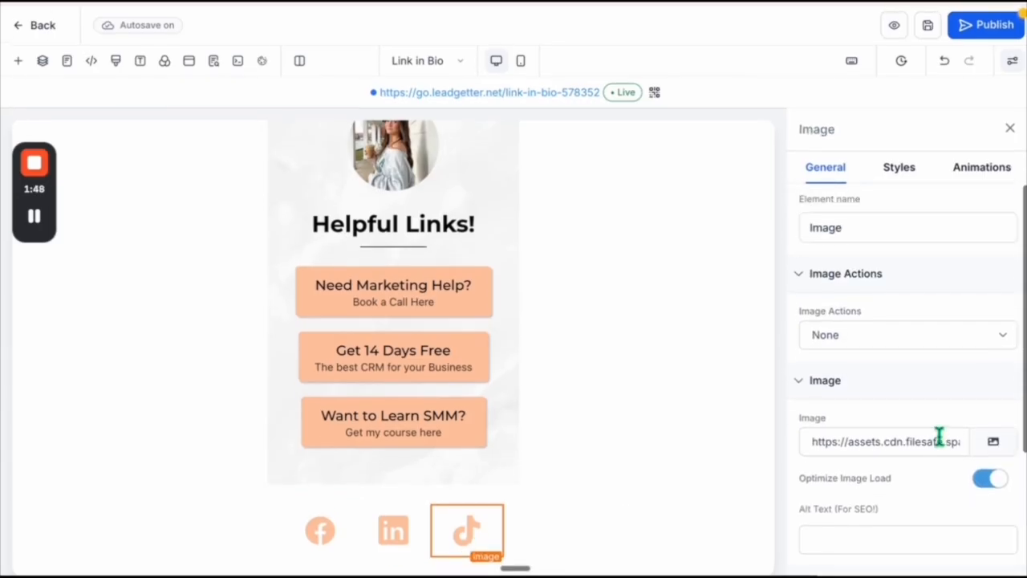
left_click(865, 333)
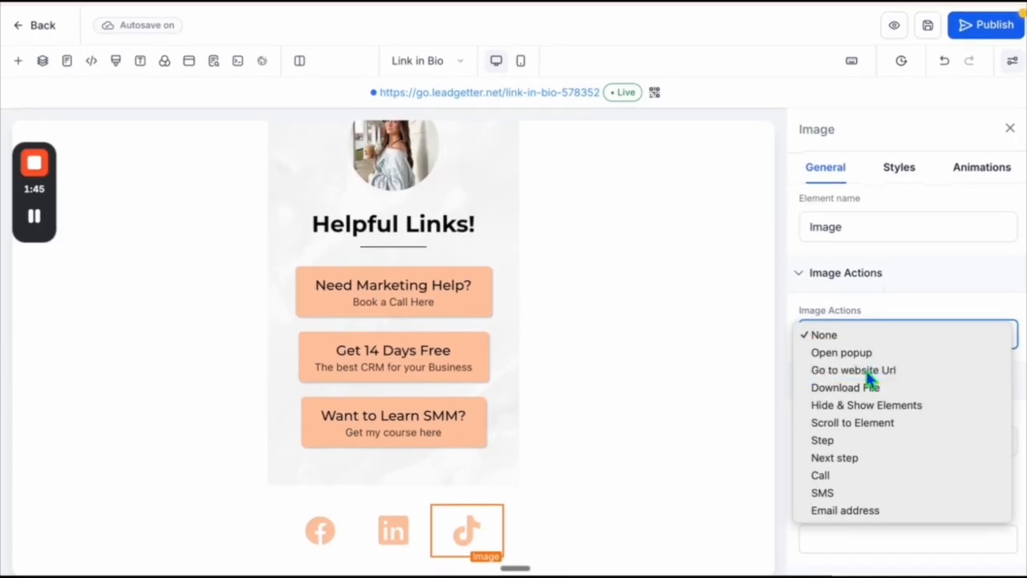
left_click(866, 370)
left_click(871, 388)
type("https://www.tiktok.com/@mckinlee.suitors")
left_click(822, 391)
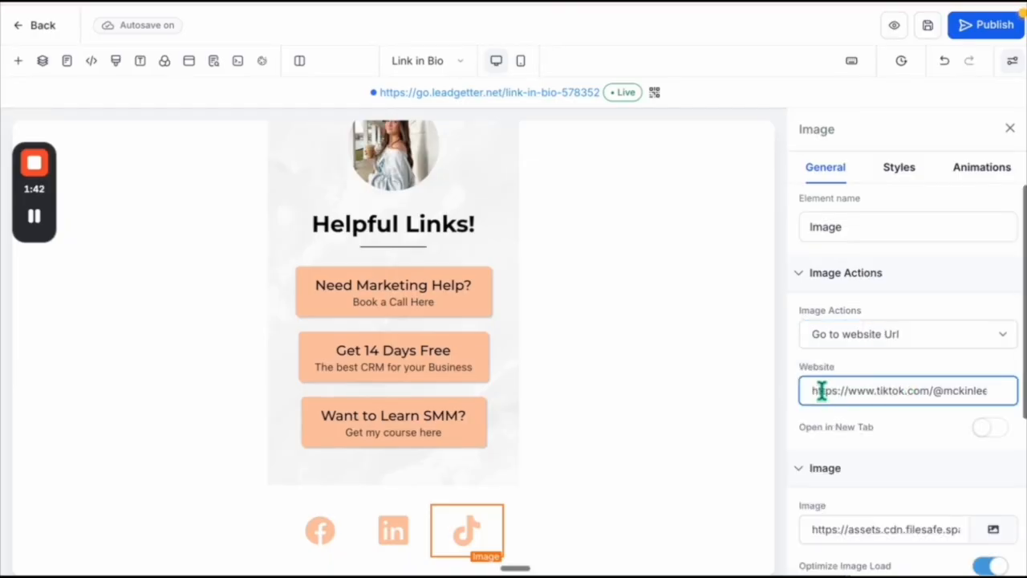
- Set the LinkedIn icon image's action to Go to website Url
left_click(401, 543)
left_click(821, 334)
left_click(842, 371)
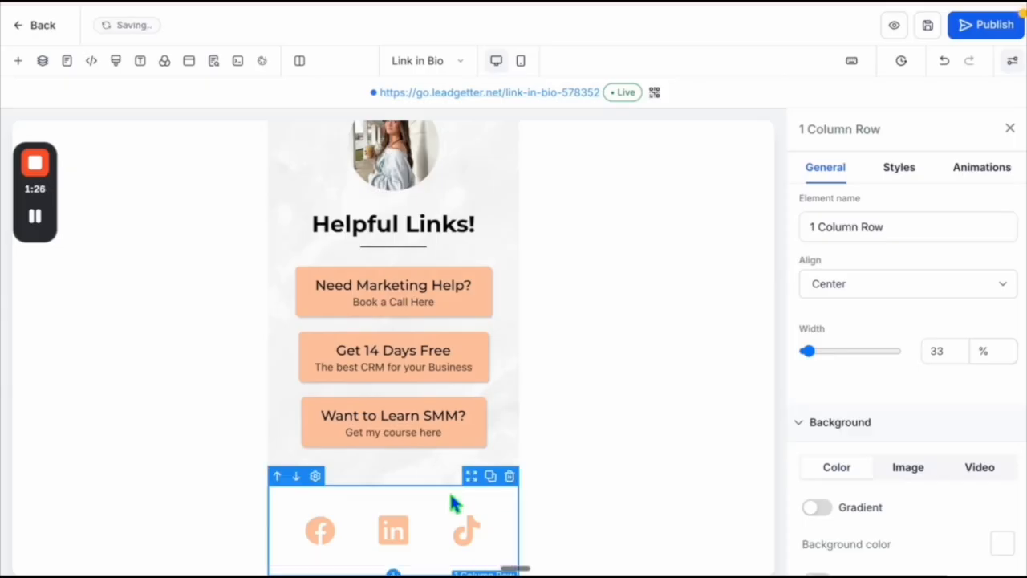
- Open the top padding of the social icons row for editing
left_click(899, 169)
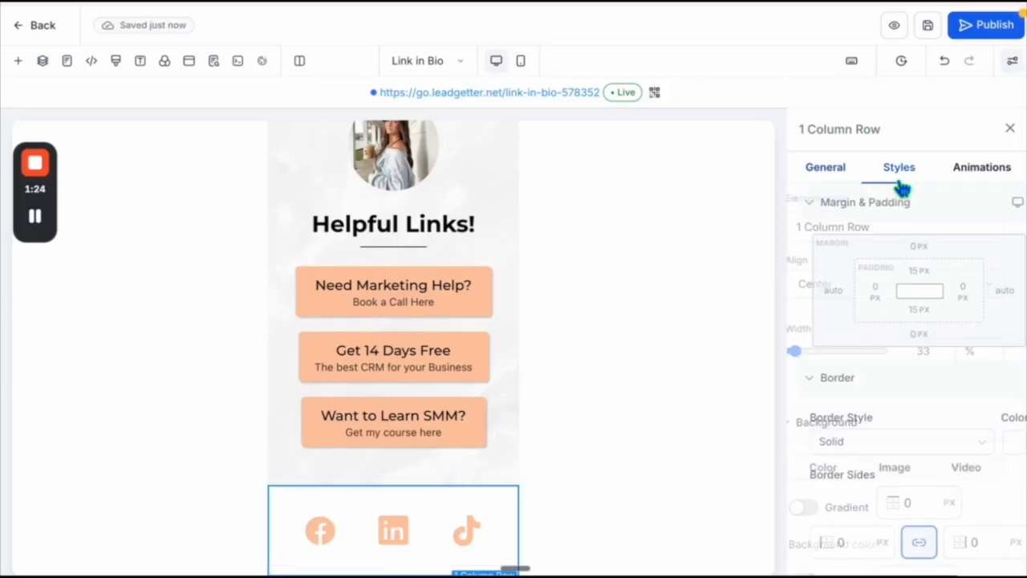
left_click(915, 270)
left_click(892, 343)
left_click(830, 347)
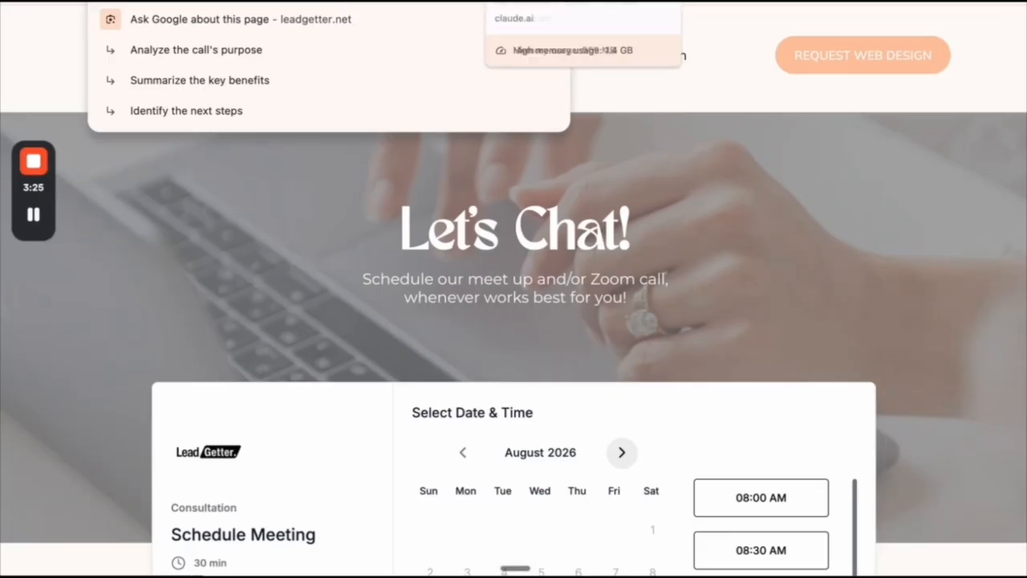
left_click(393, 1)
left_click(422, 405)
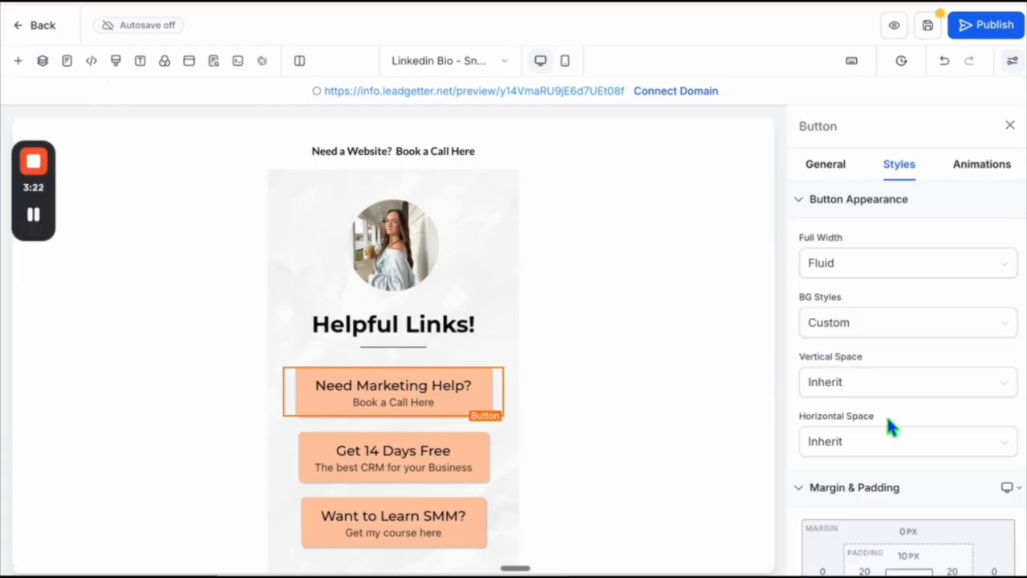
scroll(887, 426, "down", 6)
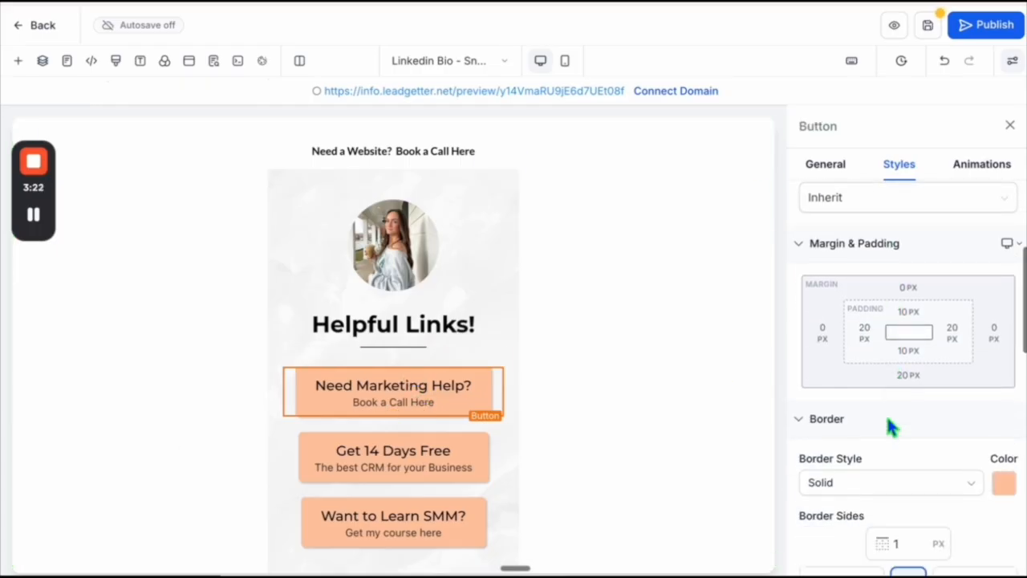
left_click(821, 174)
scroll(887, 469, "down", 6)
scroll(888, 469, "up", 1)
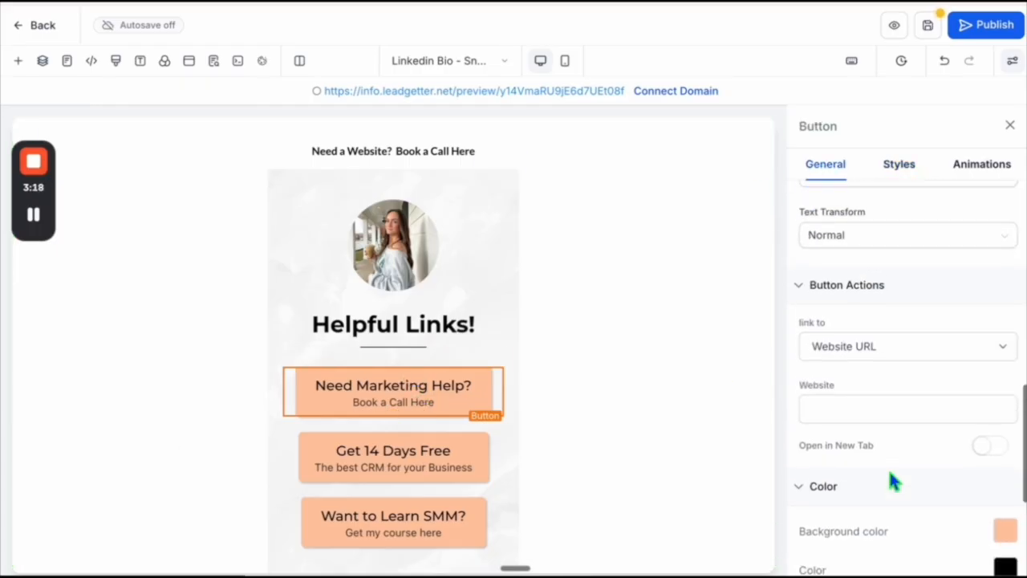
left_click(835, 346)
left_click(818, 347)
left_click(835, 419)
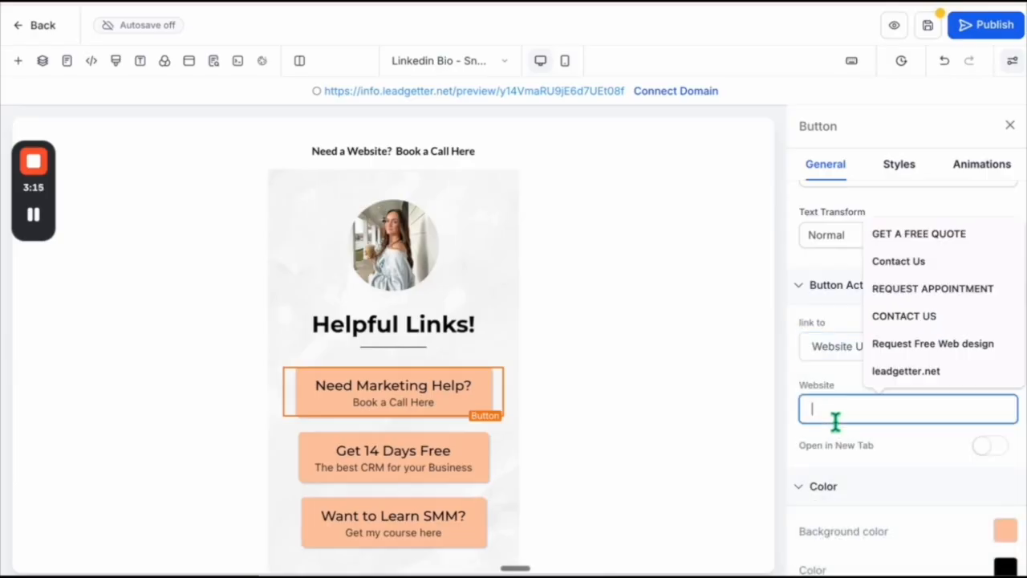
type("https://leadgetter.net/schedule-call")
scroll(878, 383, "down", 3)
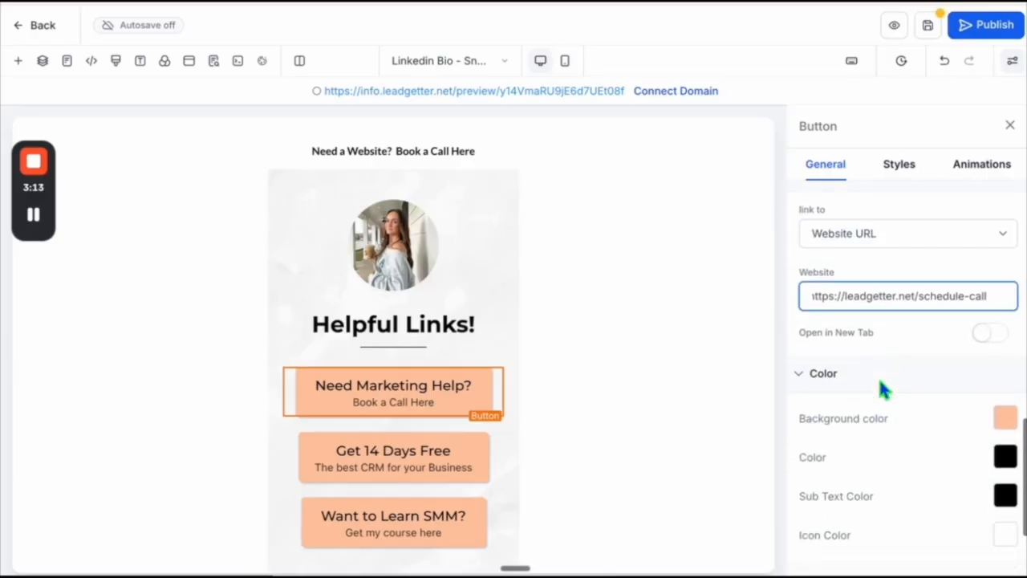
- Link the Get 14 Days Free button to link.leadgetter.net/gohighlevel and select the Want to Learn SMM? button
left_click(446, 475)
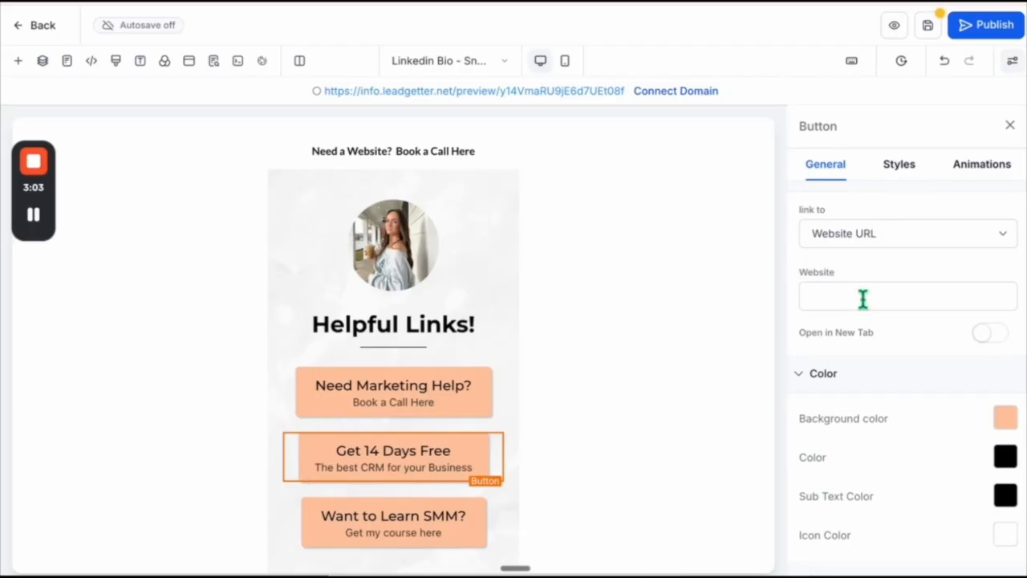
left_click(982, 295)
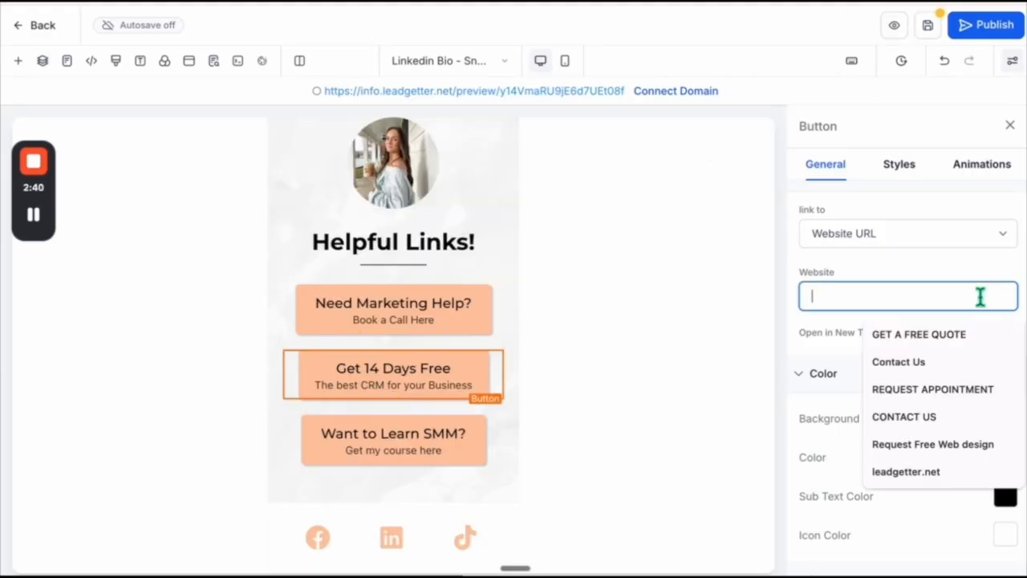
type("link.leadgetter.net/gohighlevel")
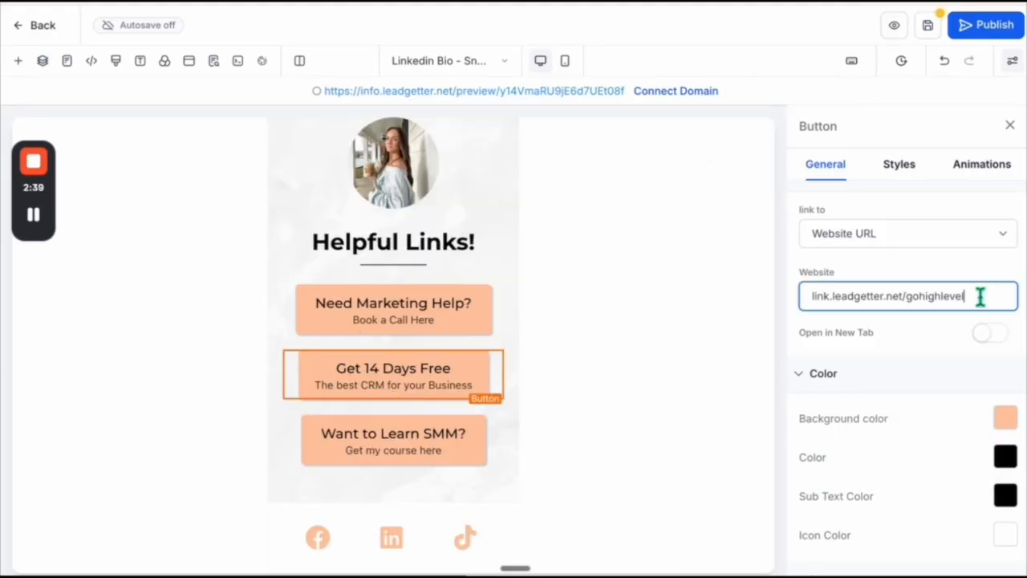
left_click(406, 446)
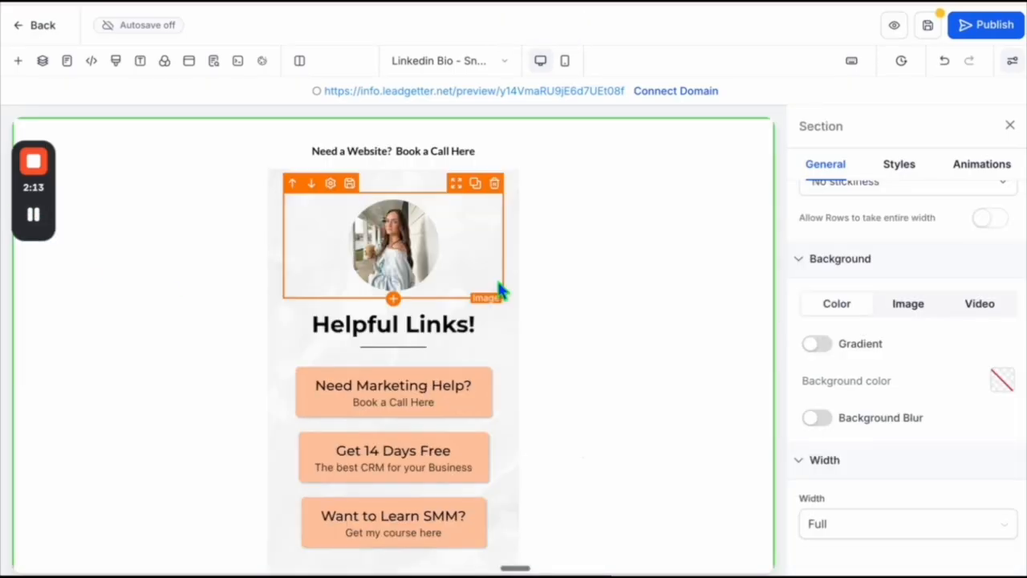
- Compare the mobile and desktop layouts, and enlarge the Helpful Links! headline's font size in the mobile layout
left_click(569, 65)
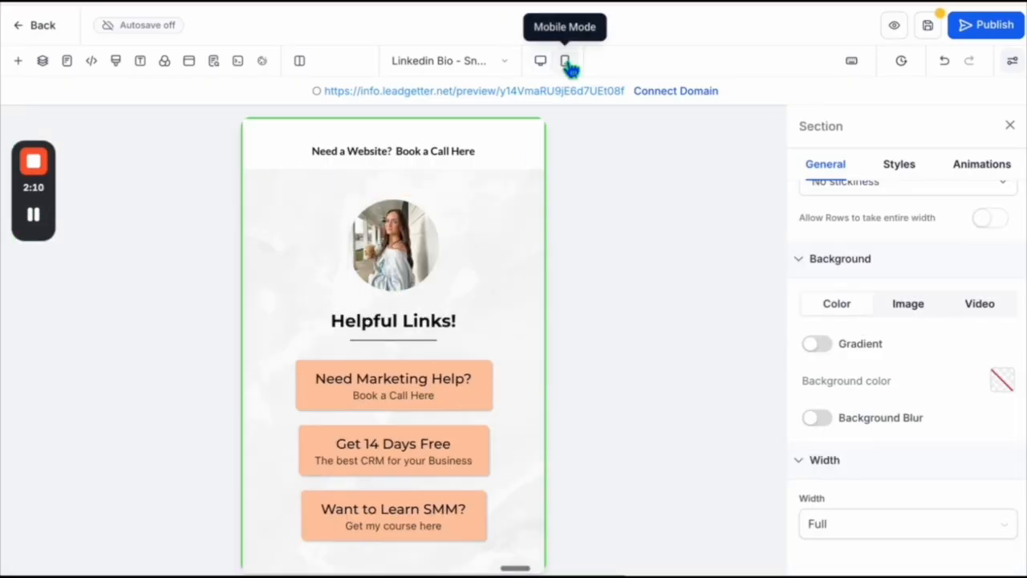
scroll(528, 314, "down", 2)
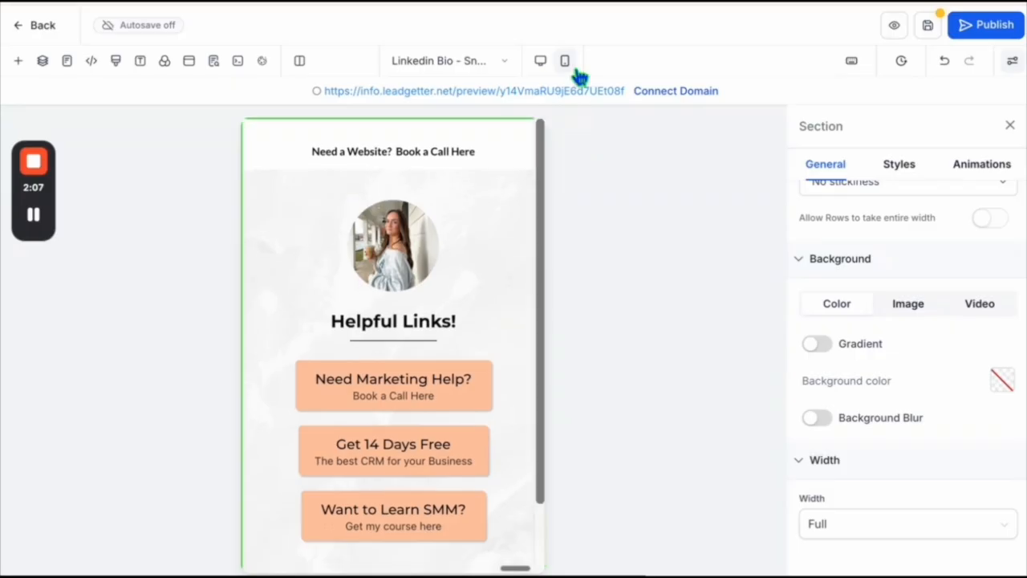
left_click(541, 64)
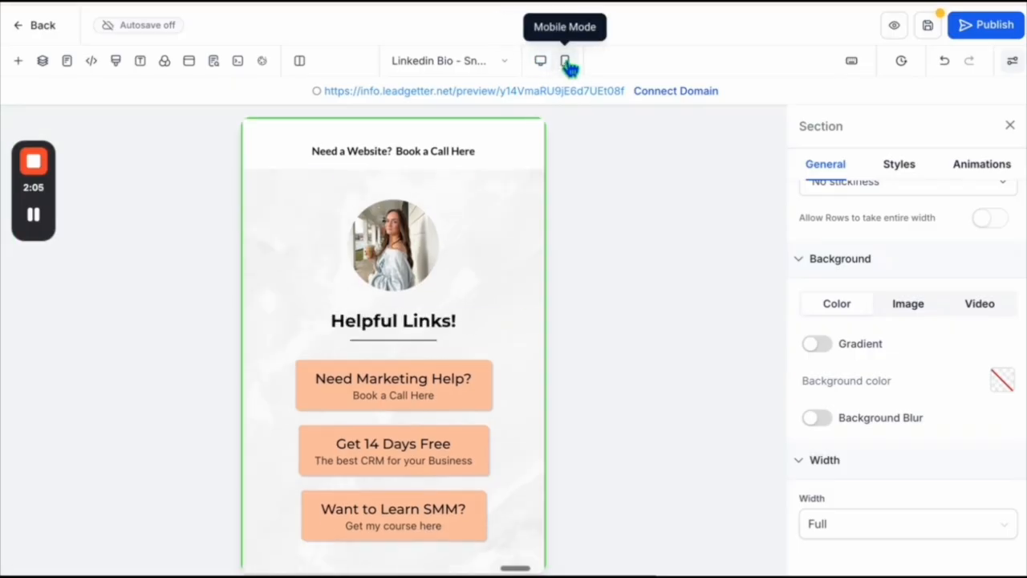
scroll(498, 401, "down", 2)
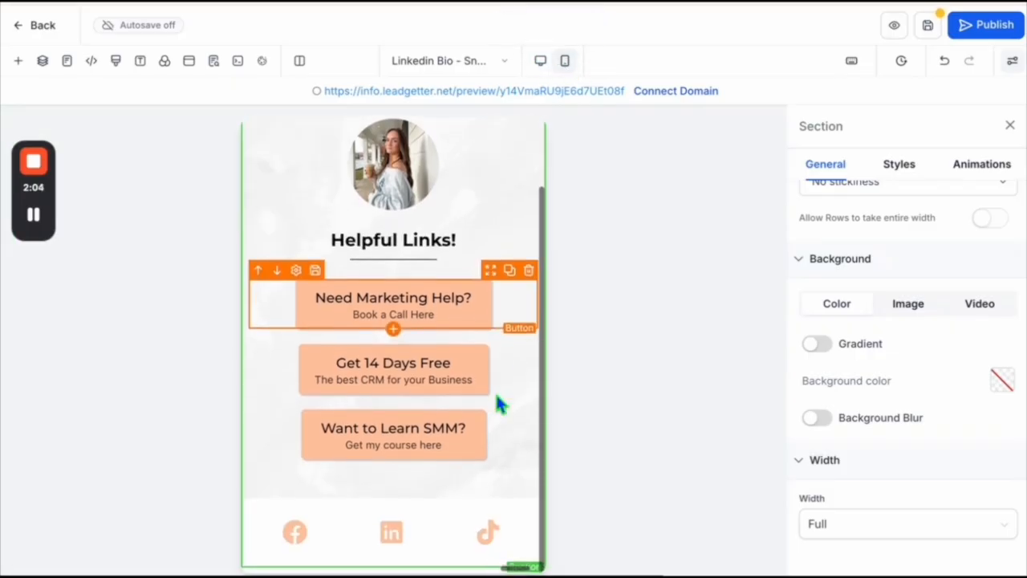
left_click(462, 256)
scroll(834, 361, "up", 5)
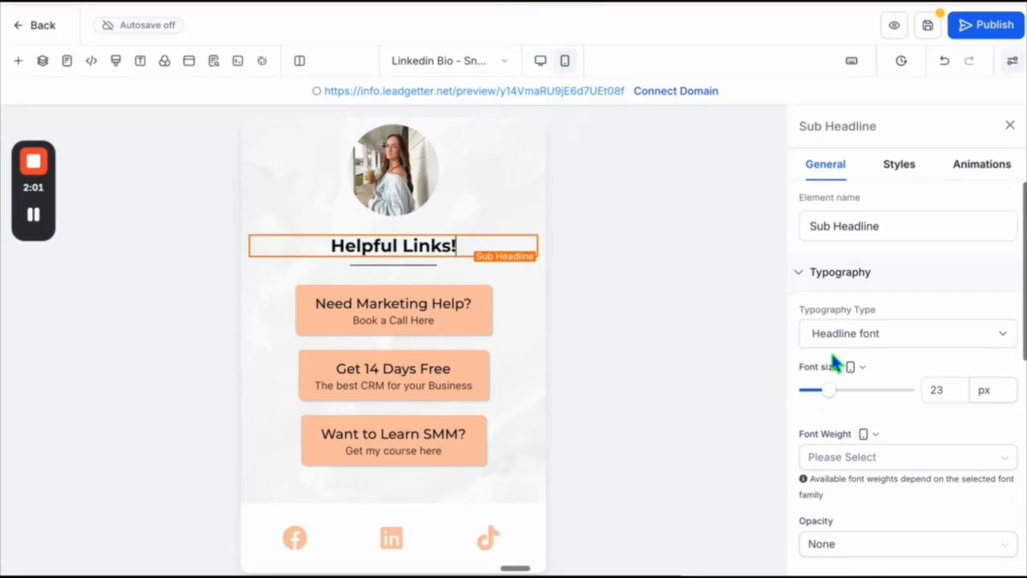
left_click_drag(835, 393, 840, 399)
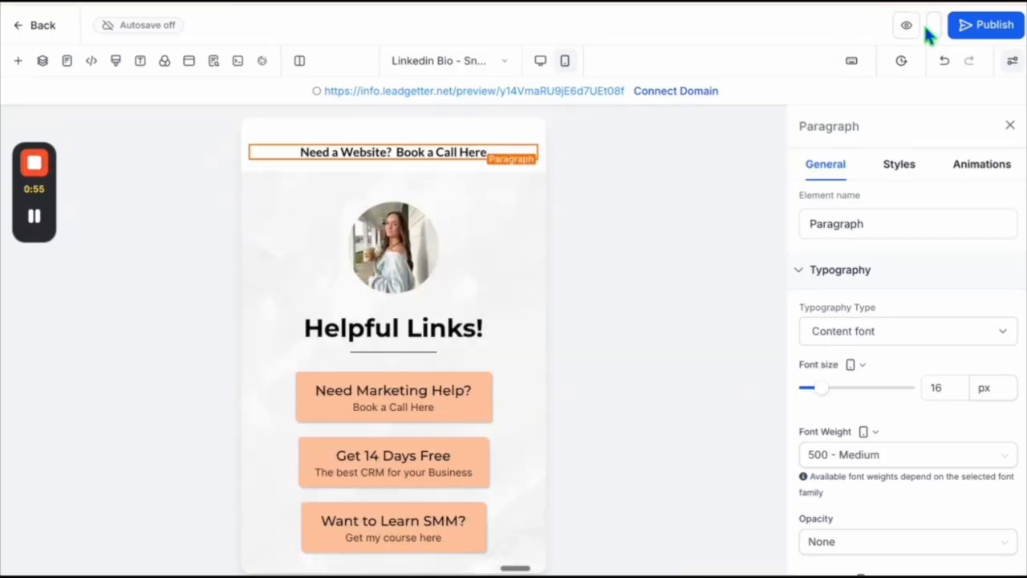
- Save the page and publish it on the domain go.leadgetter.net
left_click(928, 29)
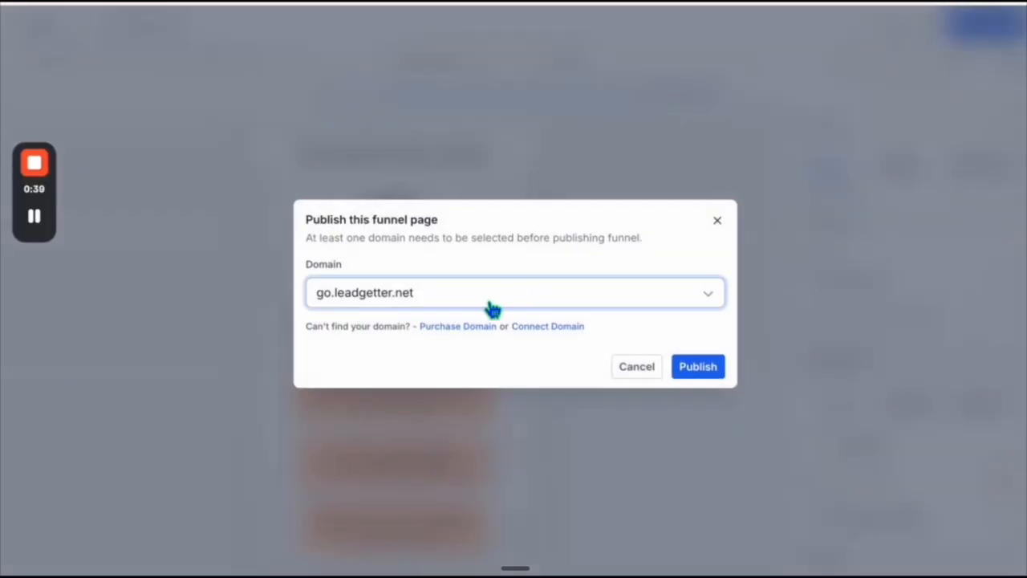
left_click(488, 308)
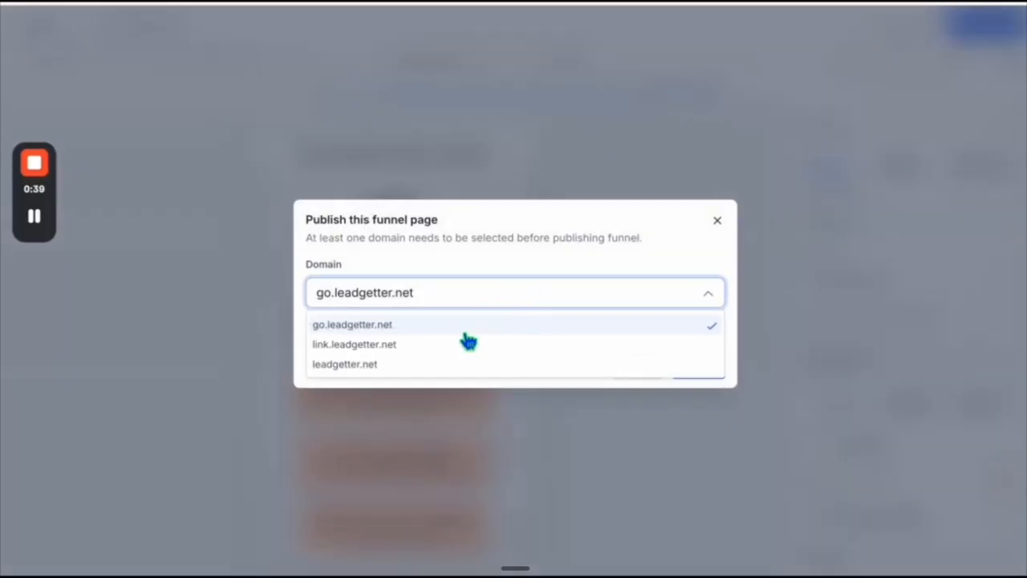
left_click(468, 327)
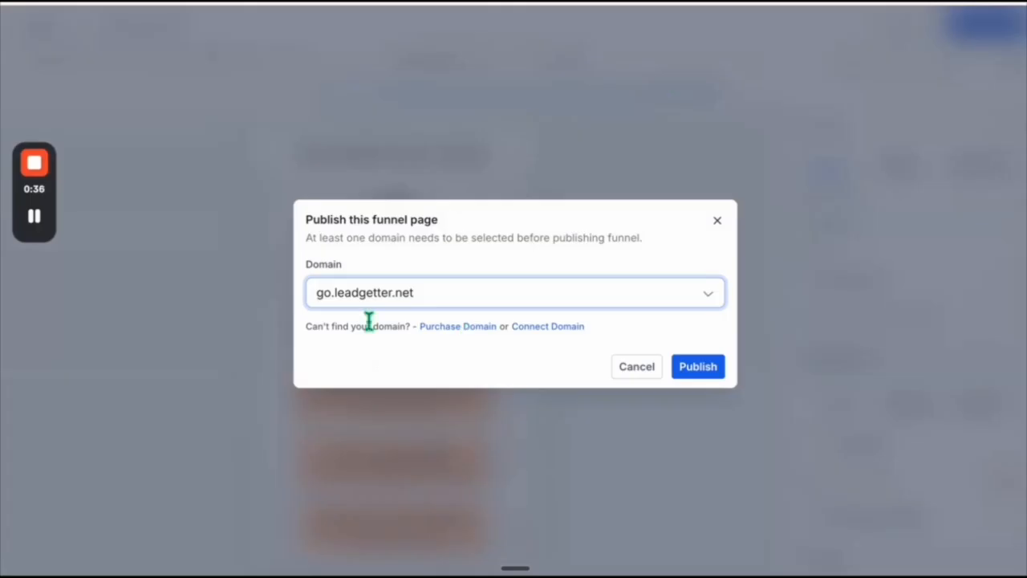
left_click(696, 367)
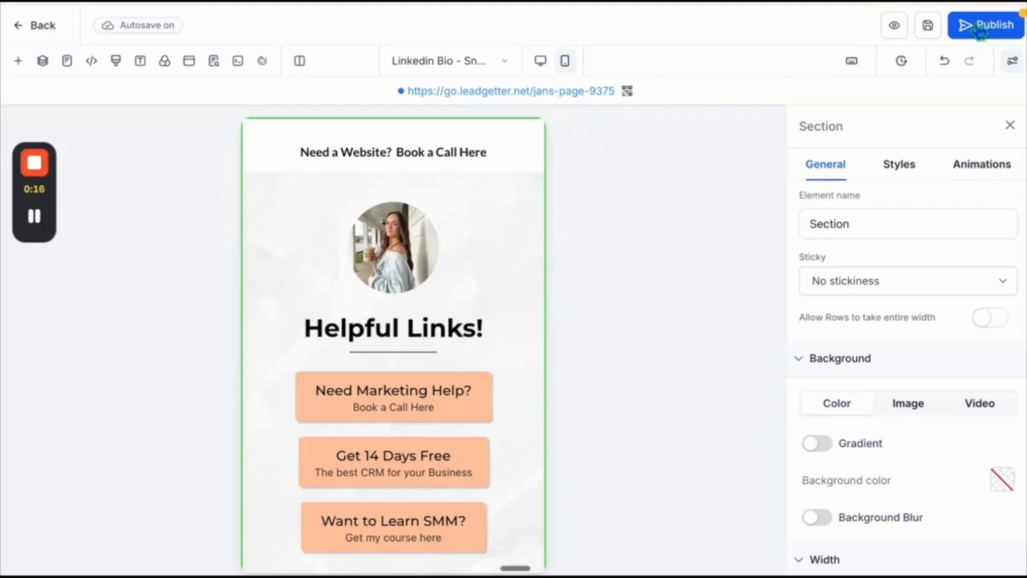
- Leave the page editor and update the funnel step with the name Link in Bio and the URL /link-in-bio
left_click(44, 26)
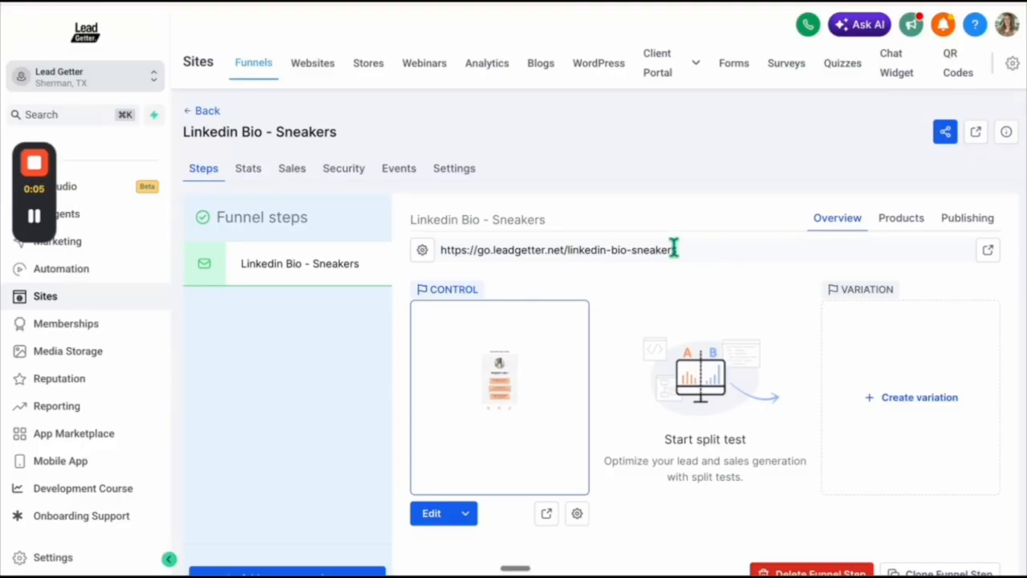
left_click(646, 361)
left_click_drag(647, 360, 532, 359)
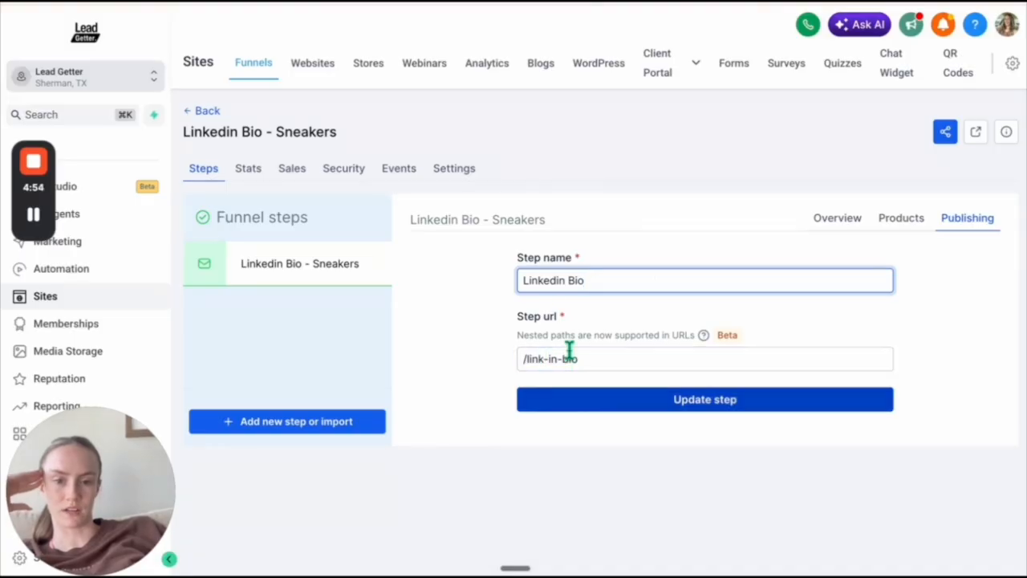
left_click(612, 405)
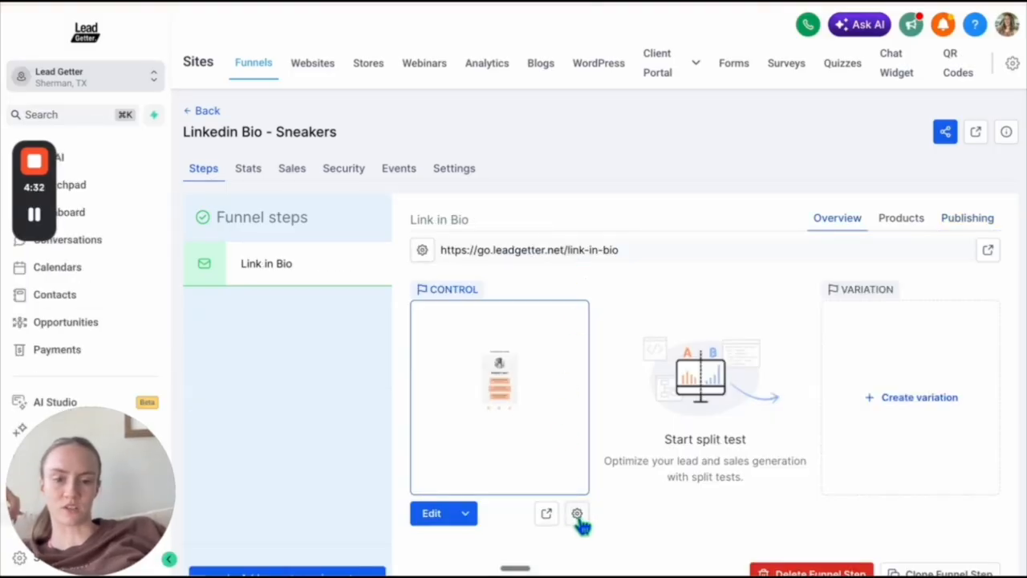
- Update the page details with the name Link in Bio and the path /link-in-bio
left_click(578, 515)
left_click_drag(455, 341, 350, 337)
type("/link")
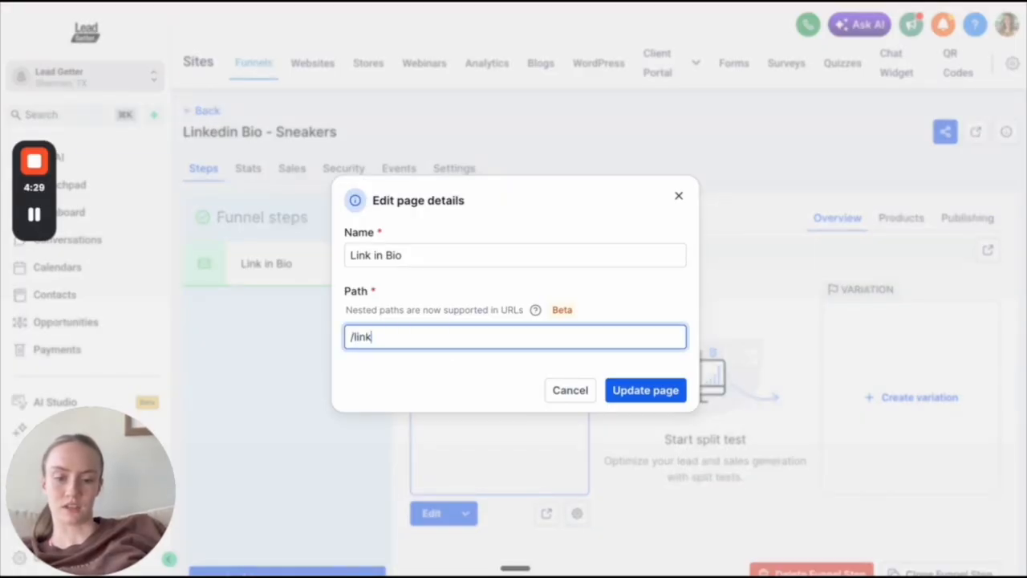
key("BackSpace")
type("-in-")
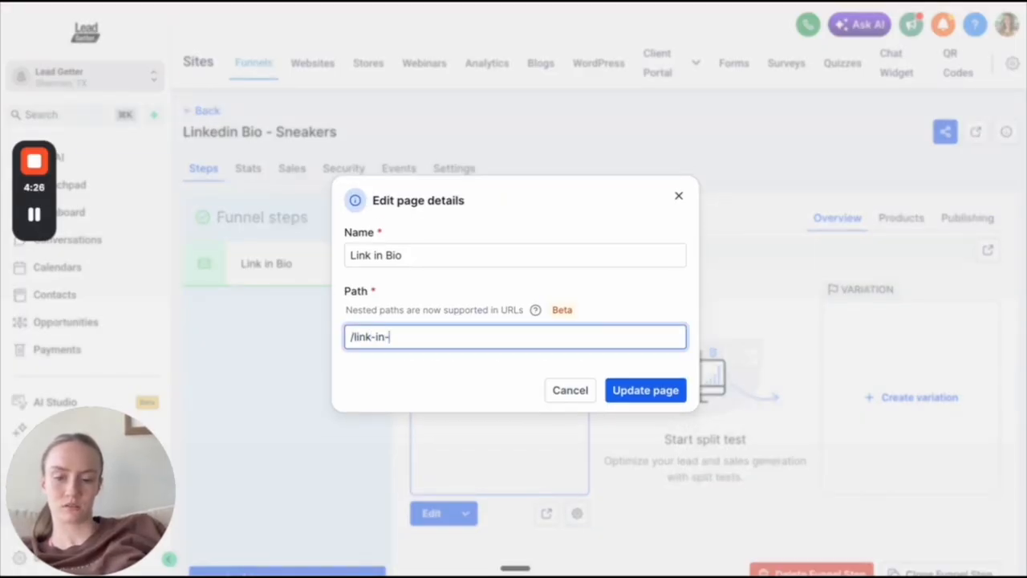
type("bio")
left_click(628, 389)
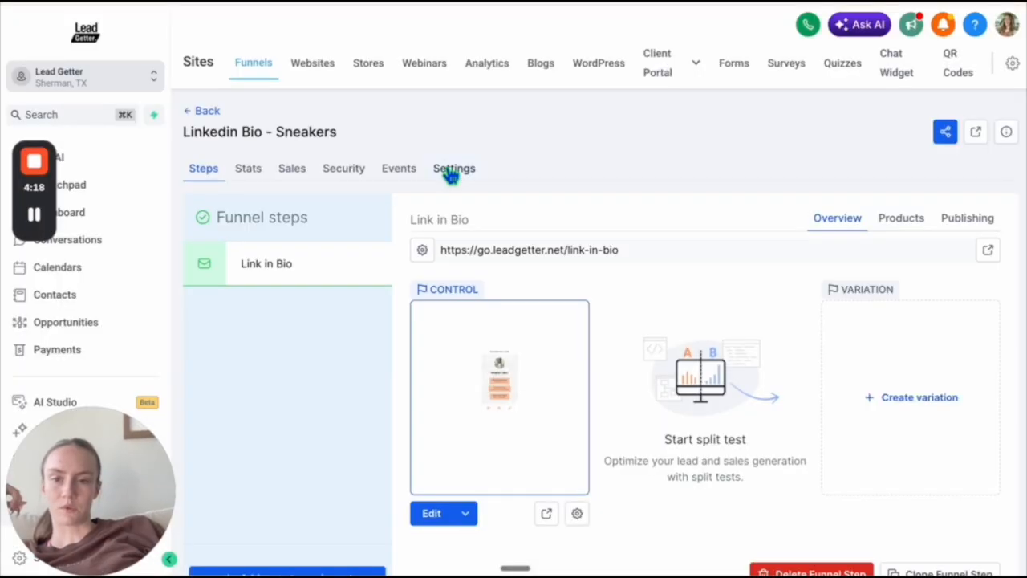
- In the funnel settings, rename the funnel to Link in Bio Lead Getter, set its path to /link-in-bio and save the settings
left_click(449, 172)
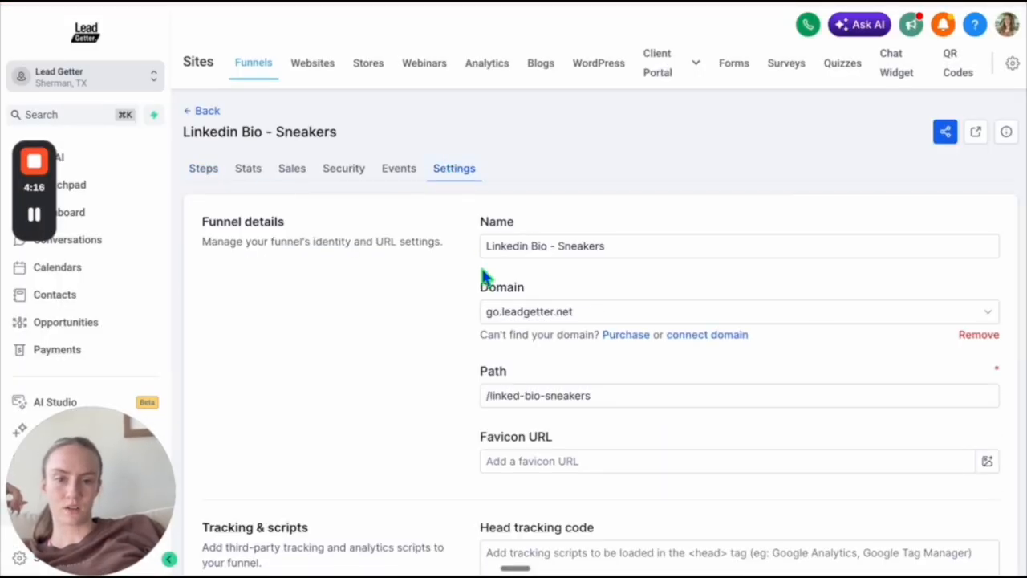
scroll(485, 277, "down", 1)
left_click_drag(612, 217, 546, 213)
key("BackSpace")
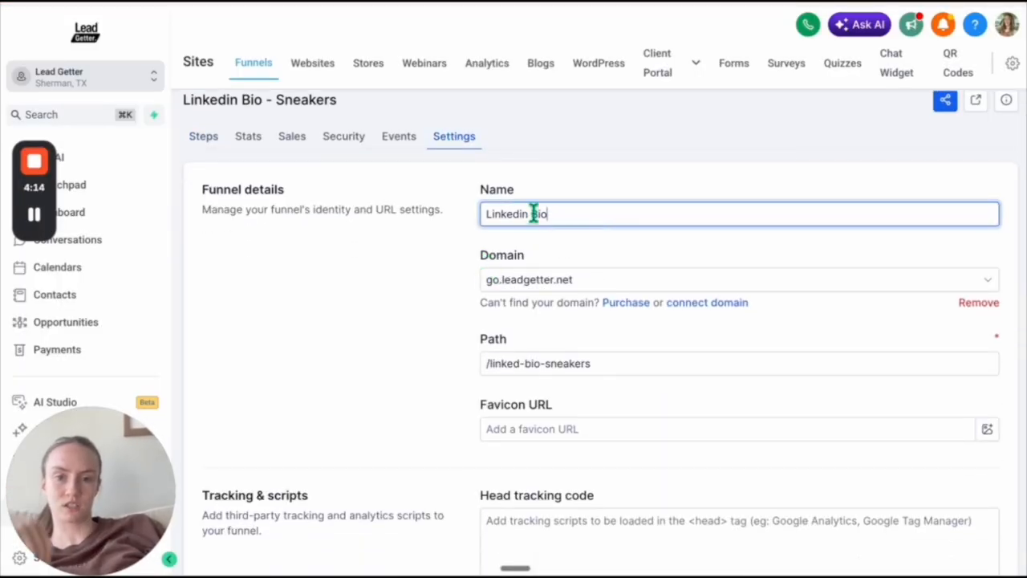
left_click_drag(590, 363, 509, 363)
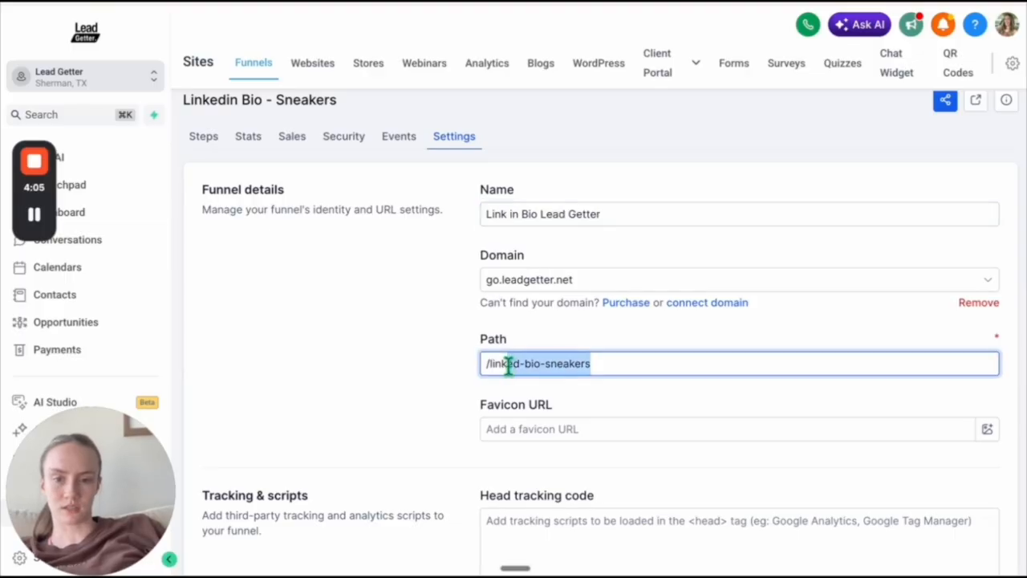
key("BackSpace")
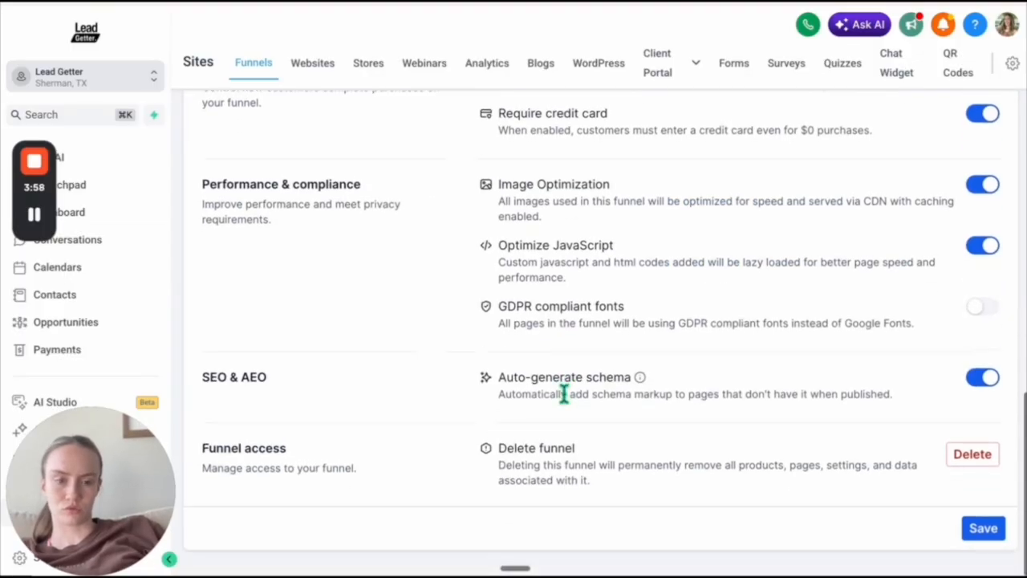
scroll(562, 390, "down", 1)
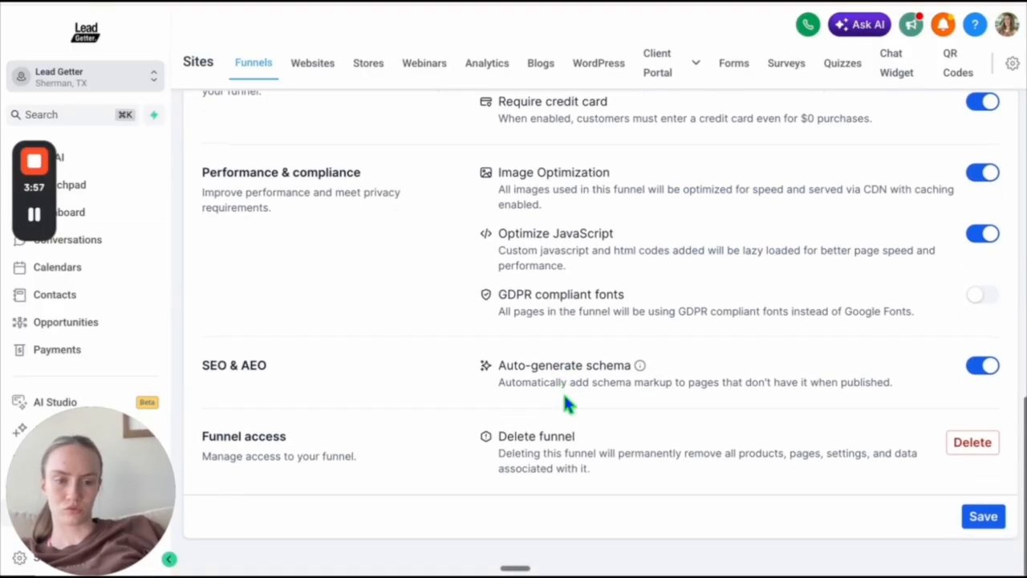
left_click(993, 520)
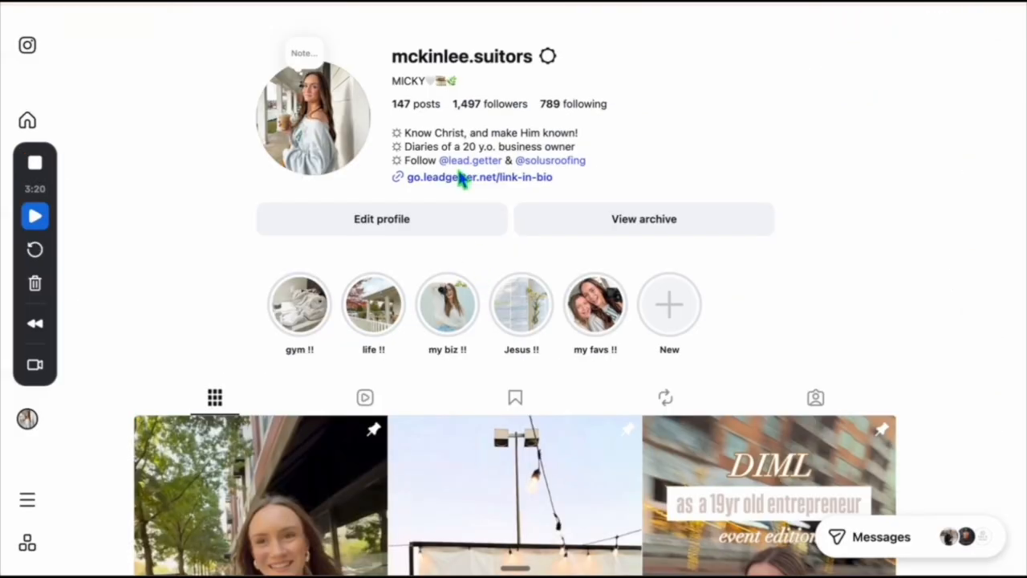
- Test the Facebook, LinkedIn and TikTok icons on the live link-in-bio page by opening each linked profile
left_click(460, 175)
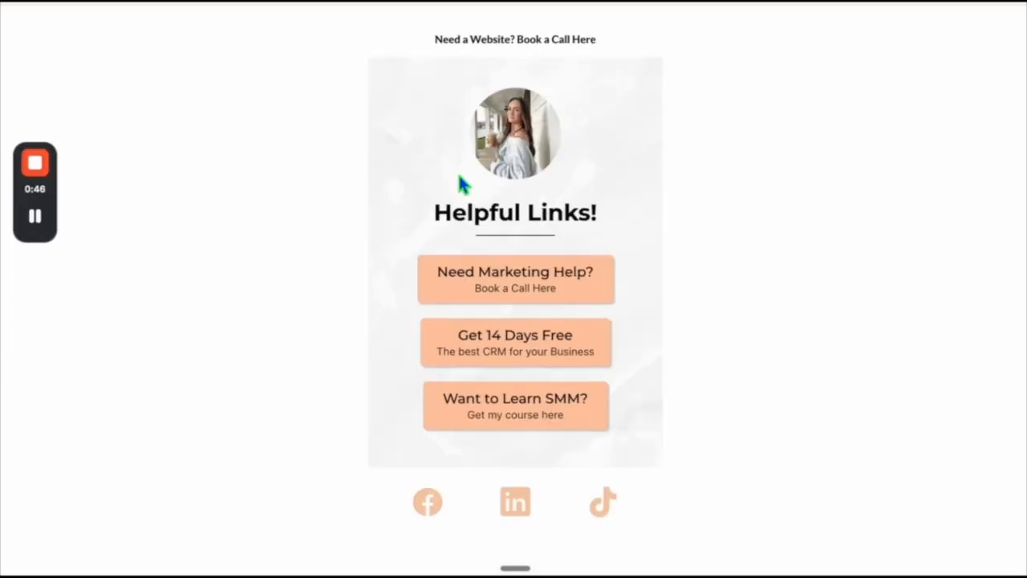
left_click(429, 505)
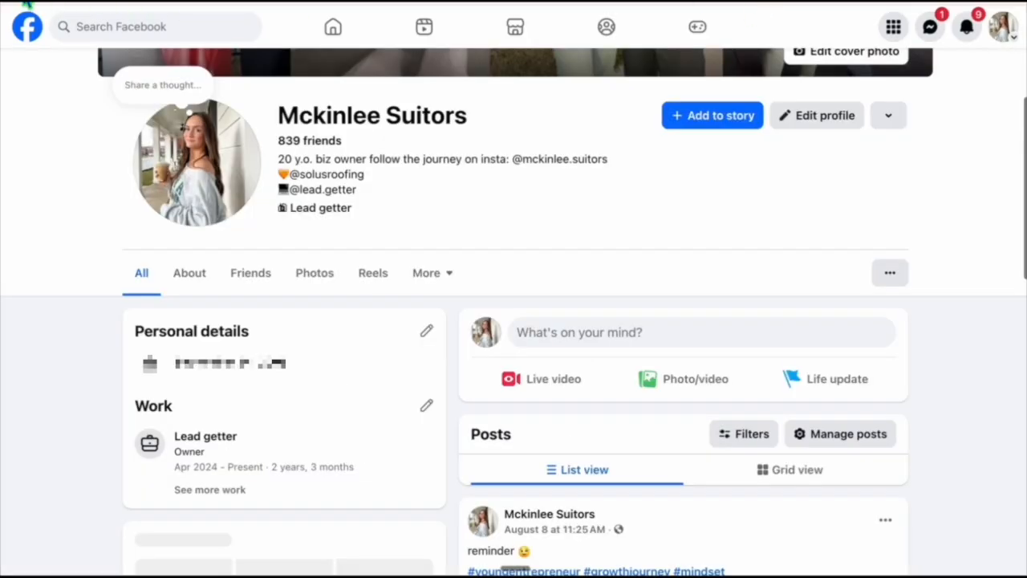
left_click(27, 2)
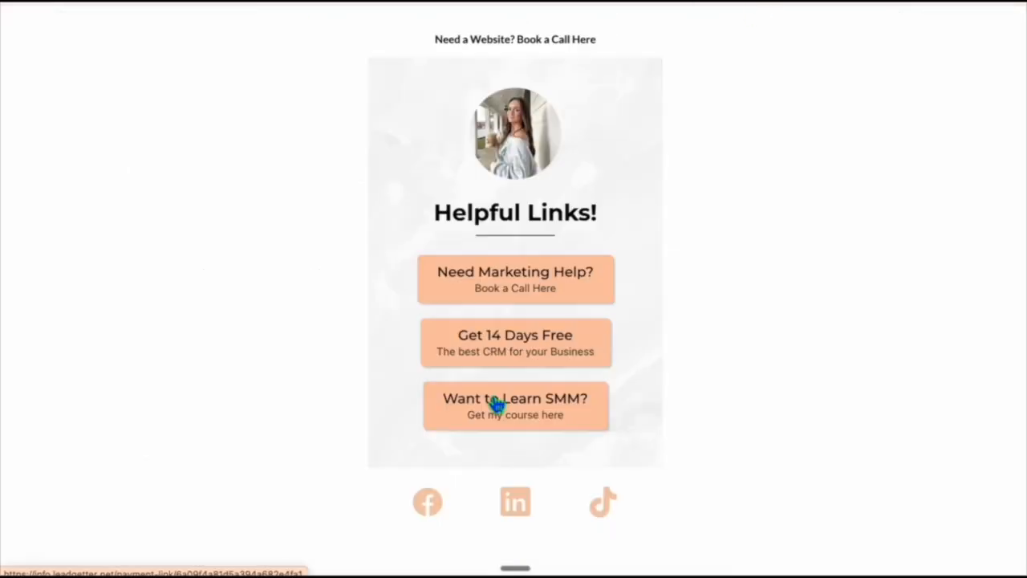
left_click(520, 510)
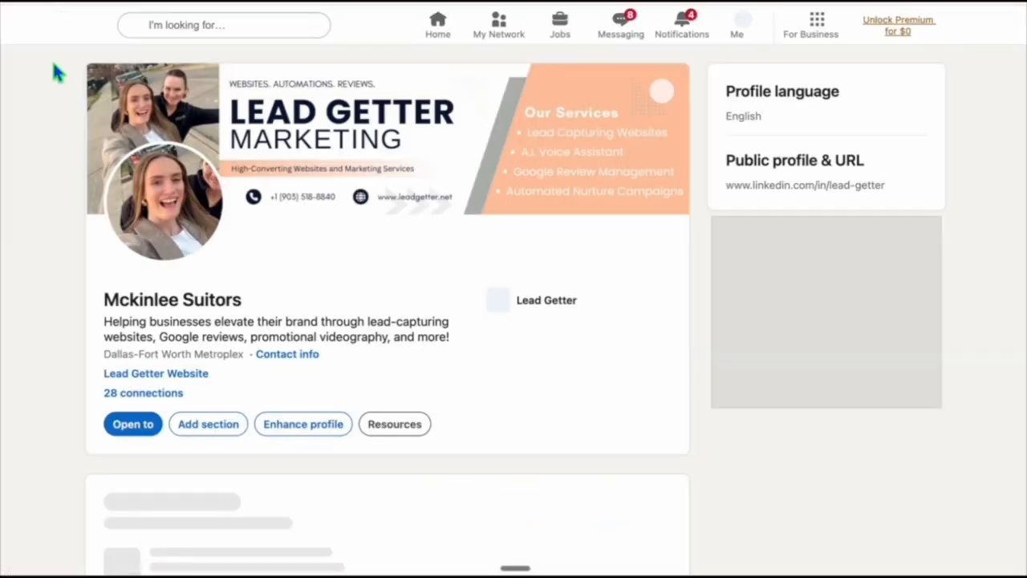
left_click(23, 3)
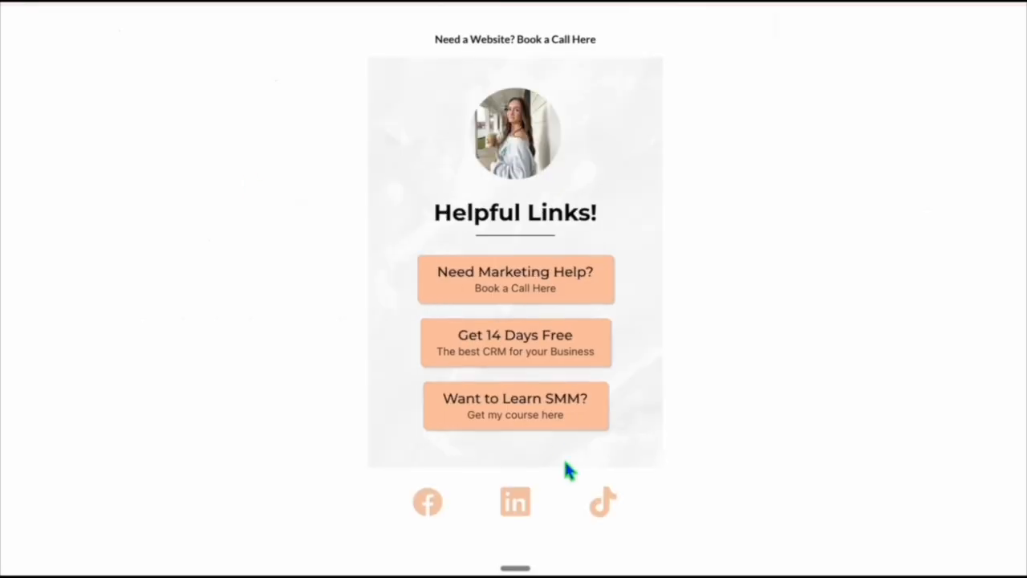
left_click(606, 508)
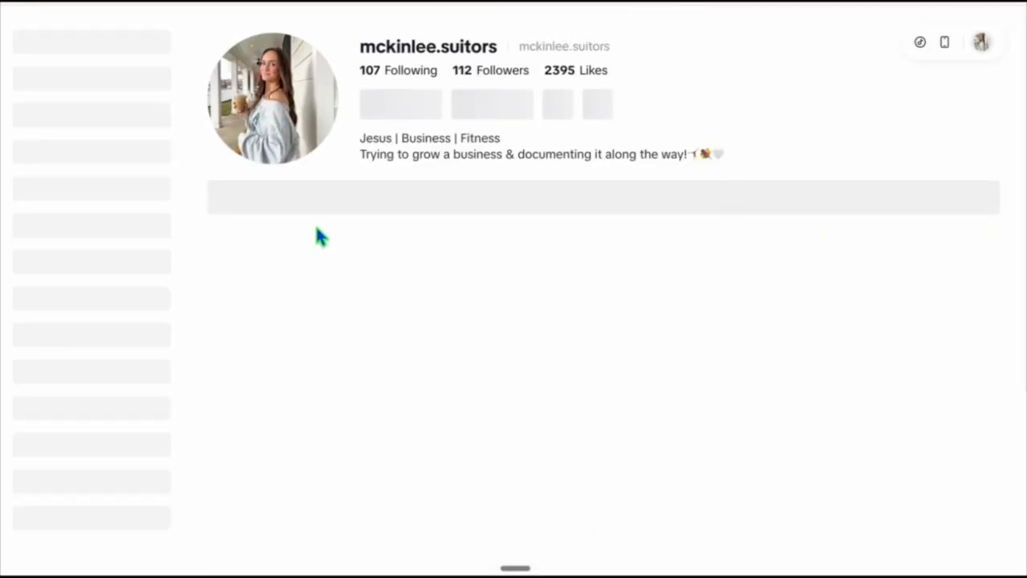